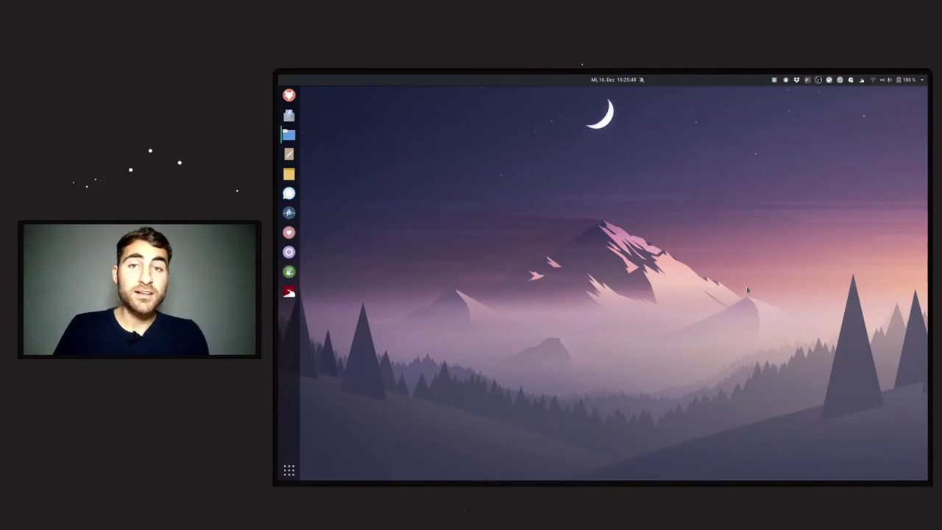
# - Restart GNOME Shell by running the 'r' command from the Alt+F2 prompt
pyautogui.hotkey('alt', 'F2')
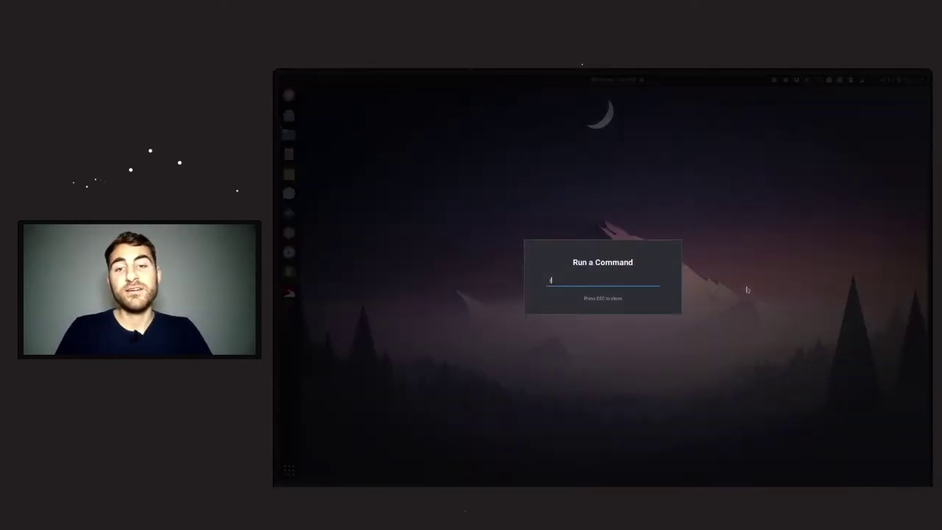
pyautogui.write('r')
pyautogui.press('Return')
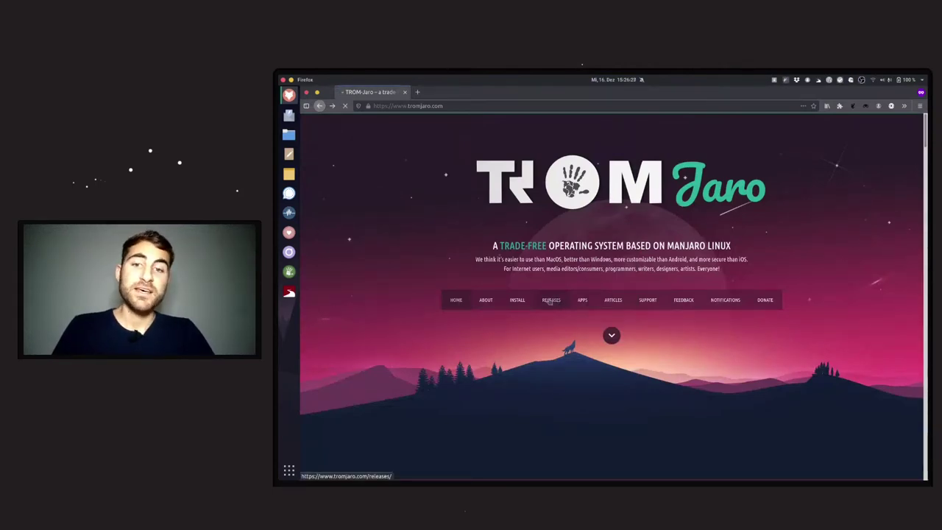
# - Go to the TROMjaro releases page and expand the 20.11.2020 release notes
pyautogui.click(551, 304)
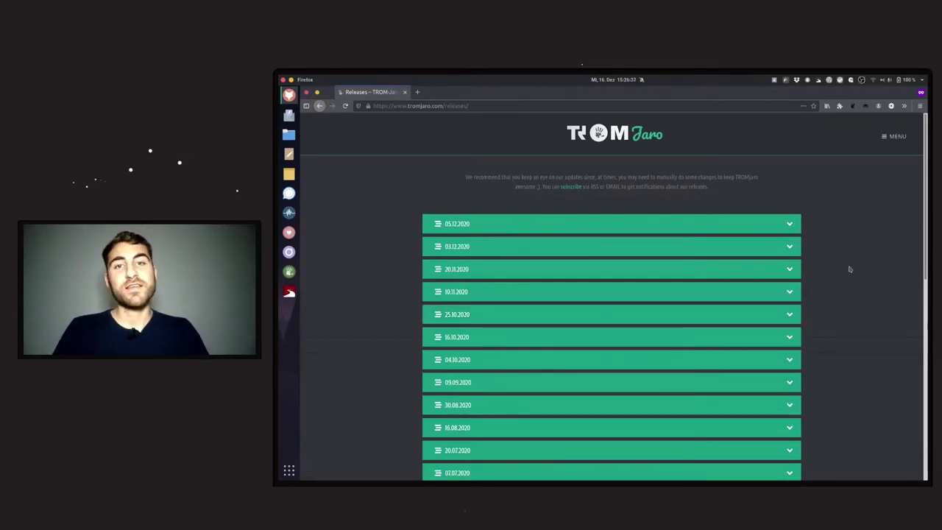
pyautogui.click(722, 278)
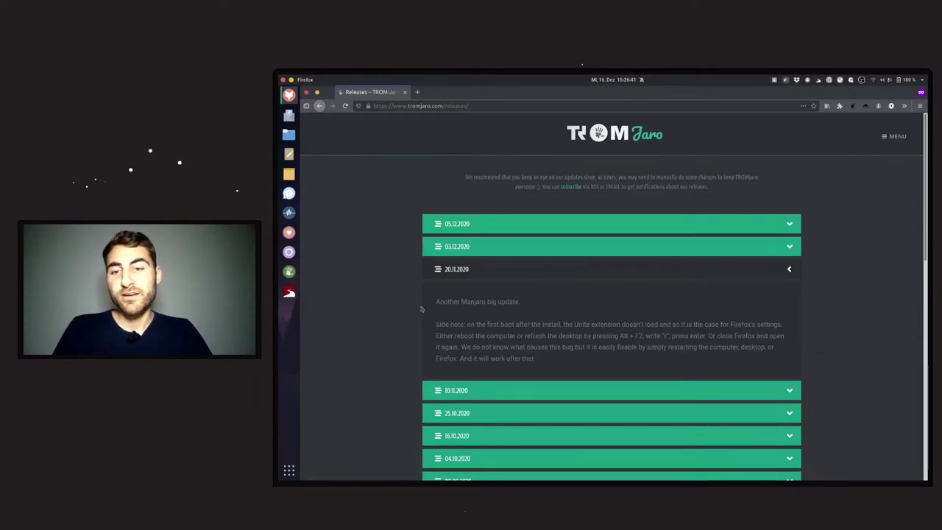
pyautogui.scroll(-1, 403, 296)
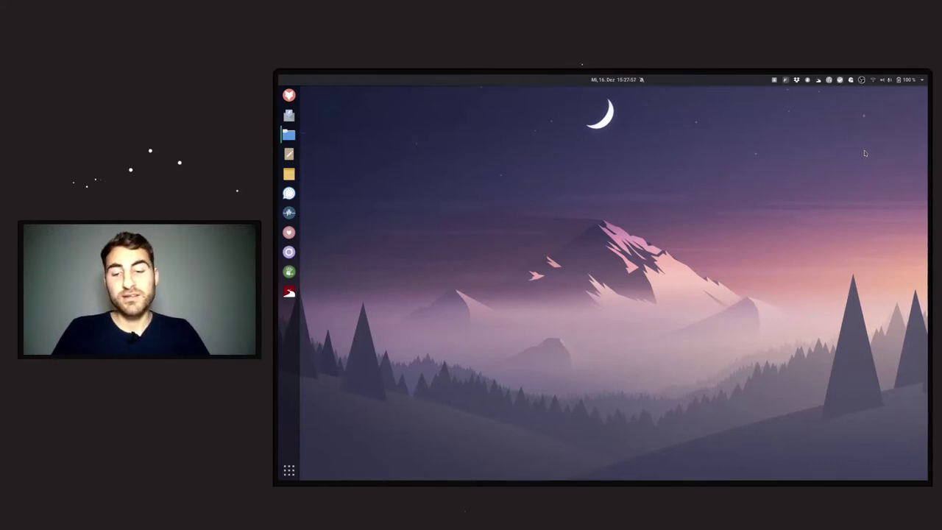
# - Move down to the workspace where OBS Studio is recording
pyautogui.hotkey('ctrl', 'alt', 'Down')
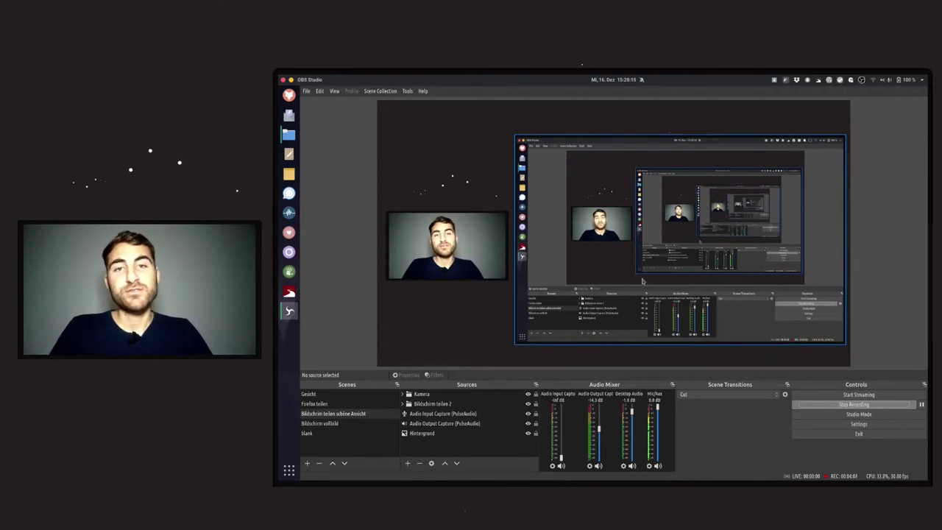
# - Select the Bildschirm teilen schöne Ansicht scene and list the source types that can be added
pyautogui.click(315, 403)
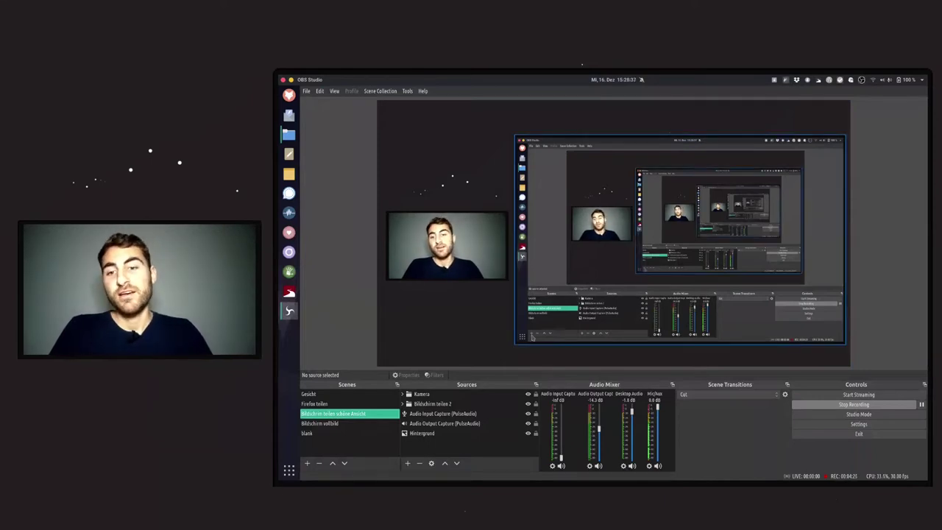
pyautogui.click(409, 464)
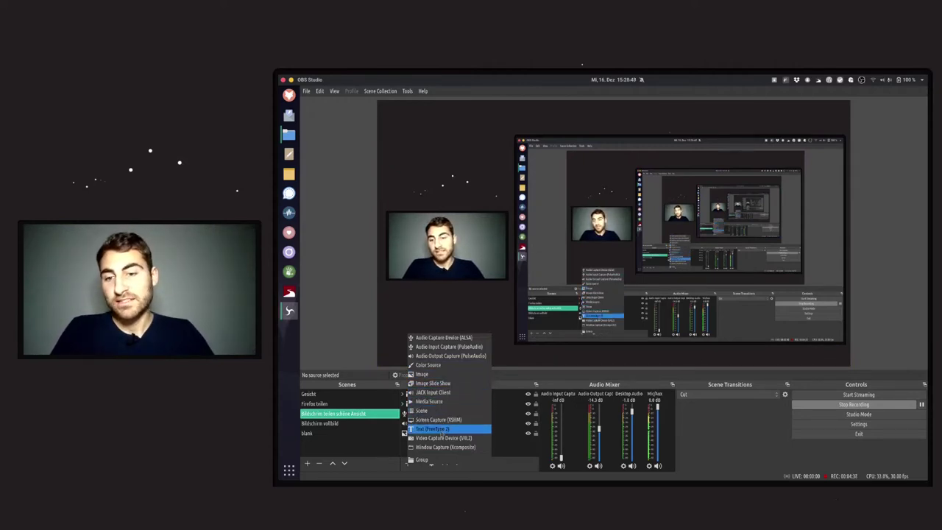
# - Add a Text (FreeType 2) source reading 'tromjaro is so cool!'
pyautogui.click(441, 430)
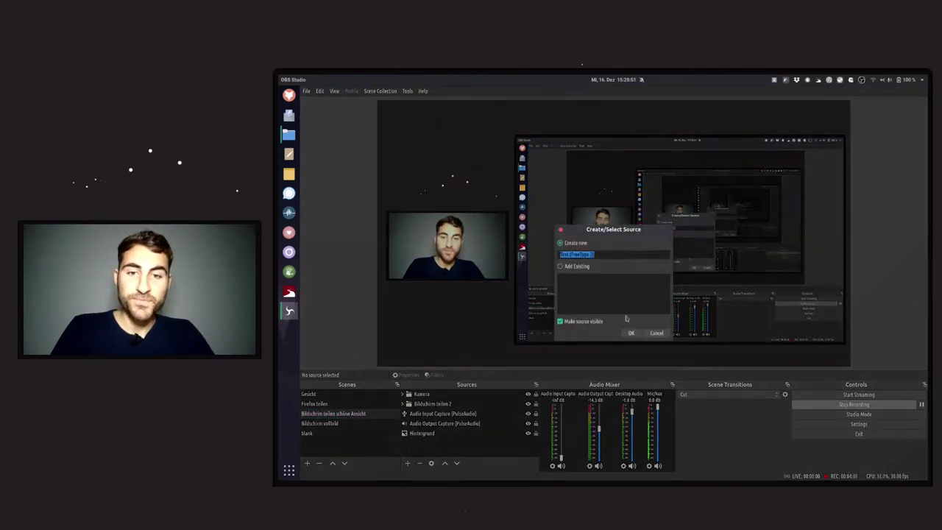
pyautogui.click(631, 333)
pyautogui.click(578, 297)
pyautogui.write('tromjaro')
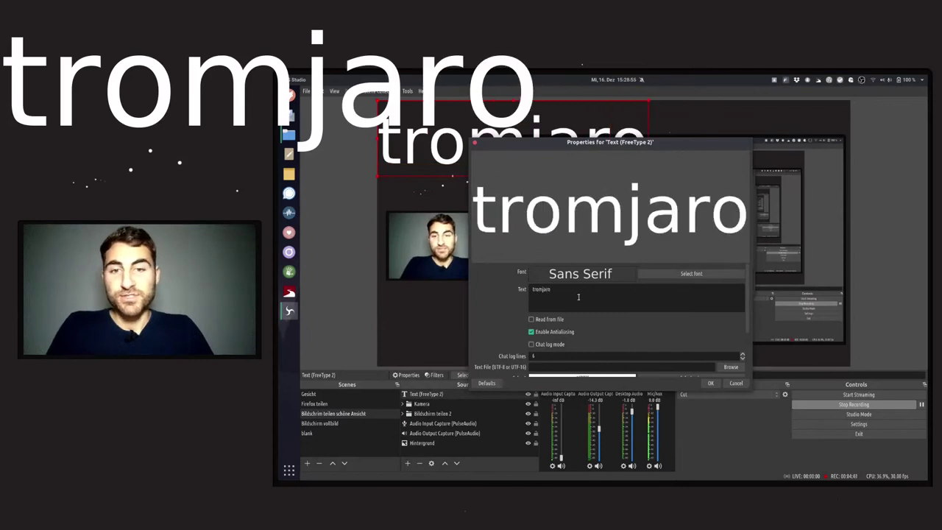
pyautogui.write(' is so cool!')
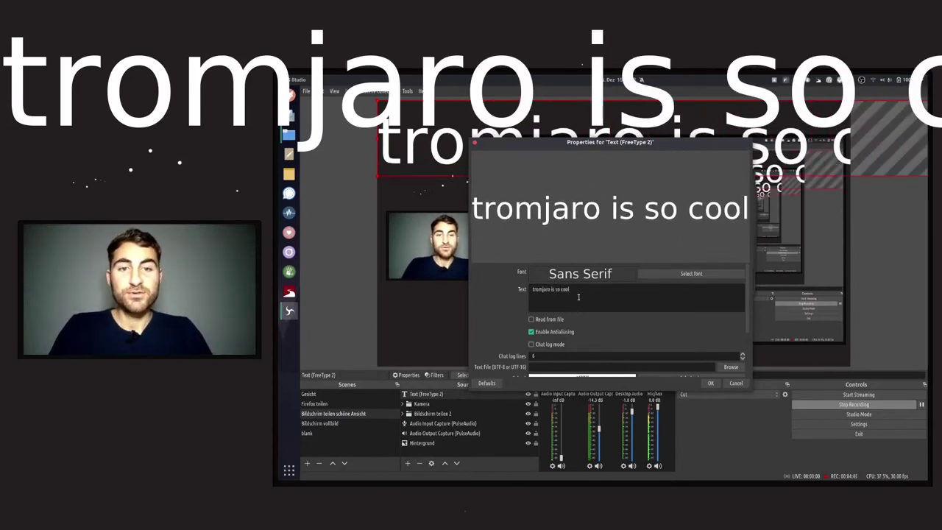
# - Set the caption font to Ubuntu Light Bold Italic, size 28, and place it below the webcam
pyautogui.click(672, 273)
pyautogui.scroll(-3, 574, 250)
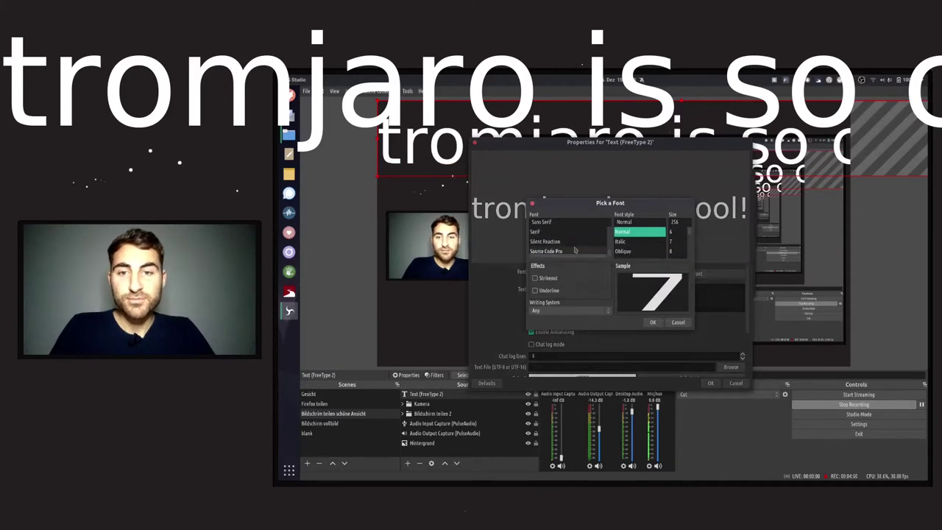
pyautogui.scroll(-5, 575, 250)
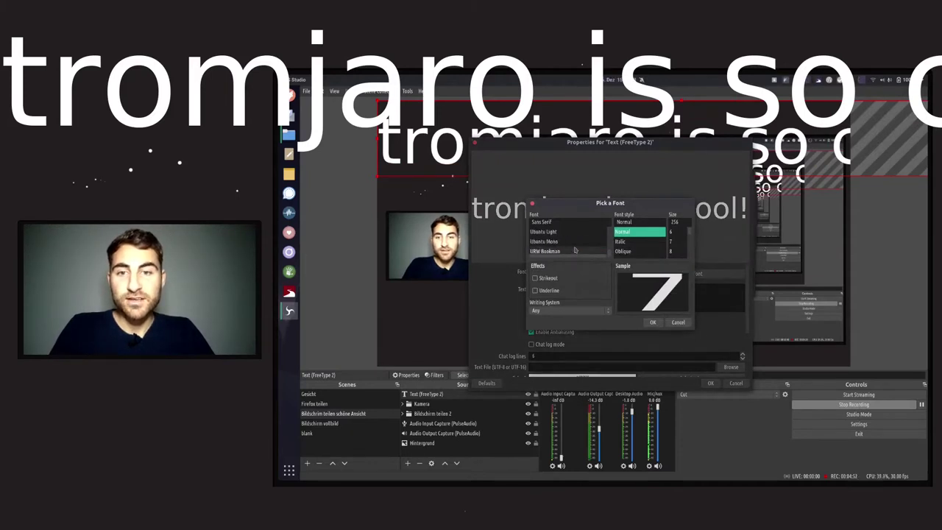
pyautogui.click(567, 231)
pyautogui.scroll(-4, 676, 240)
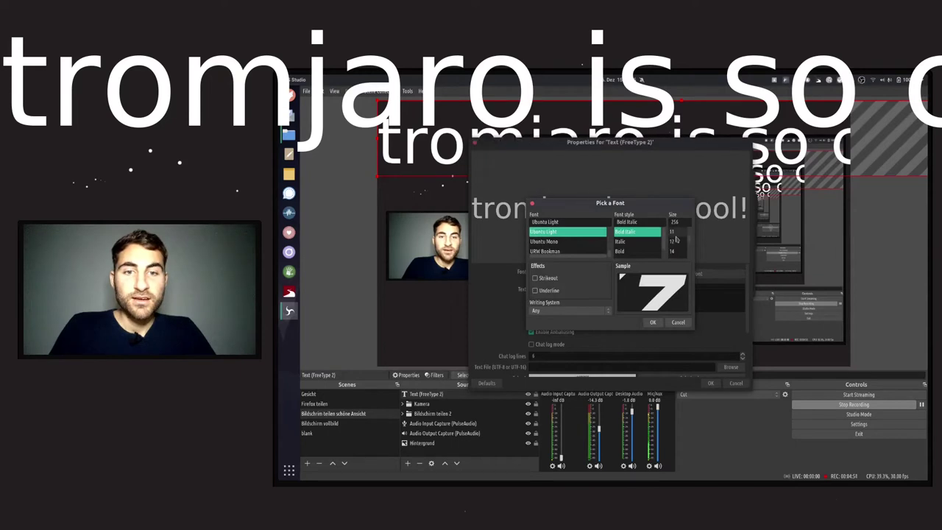
pyautogui.scroll(-1, 676, 240)
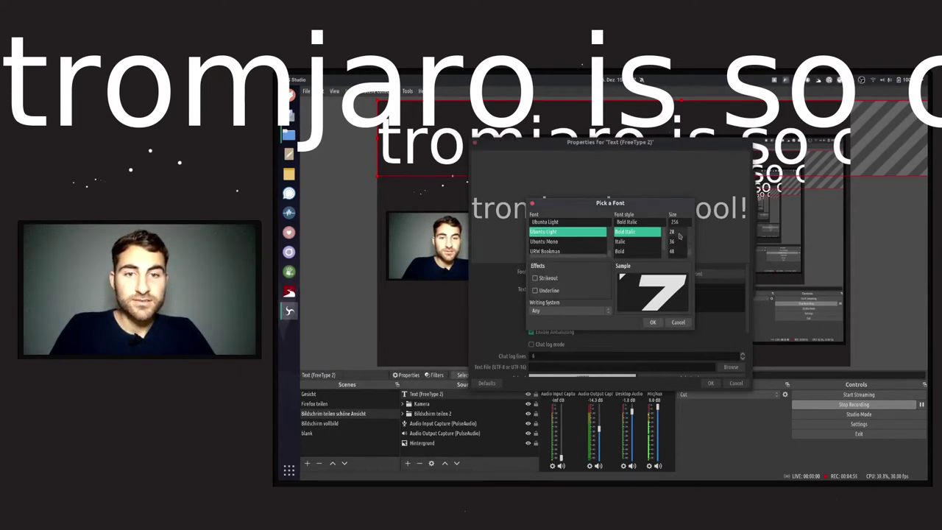
pyautogui.click(673, 232)
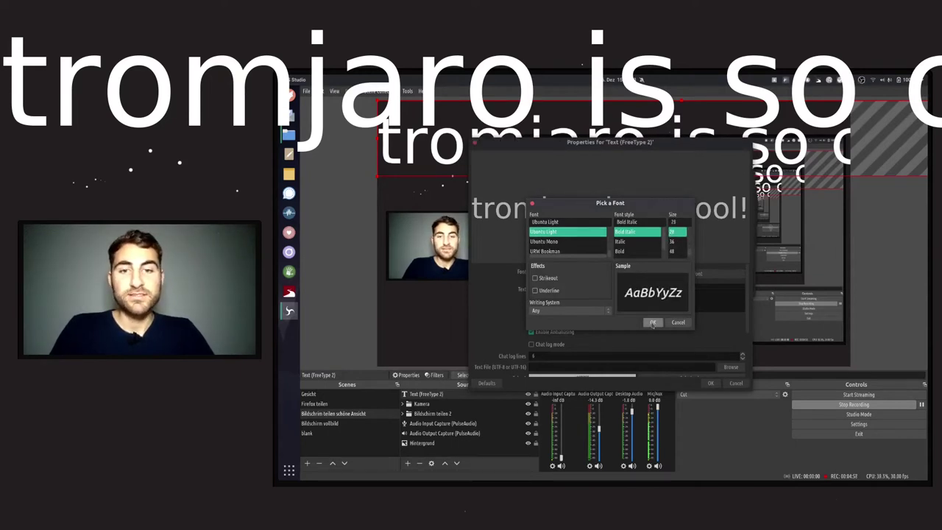
pyautogui.click(653, 324)
pyautogui.click(710, 384)
pyautogui.moveTo(431, 112); pyautogui.dragTo(458, 310)
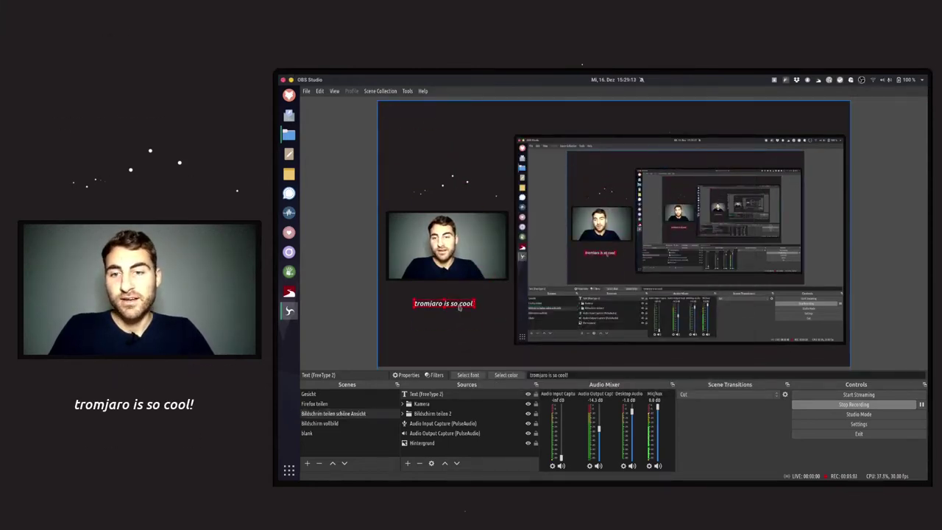
pyautogui.click(458, 311)
pyautogui.click(922, 208)
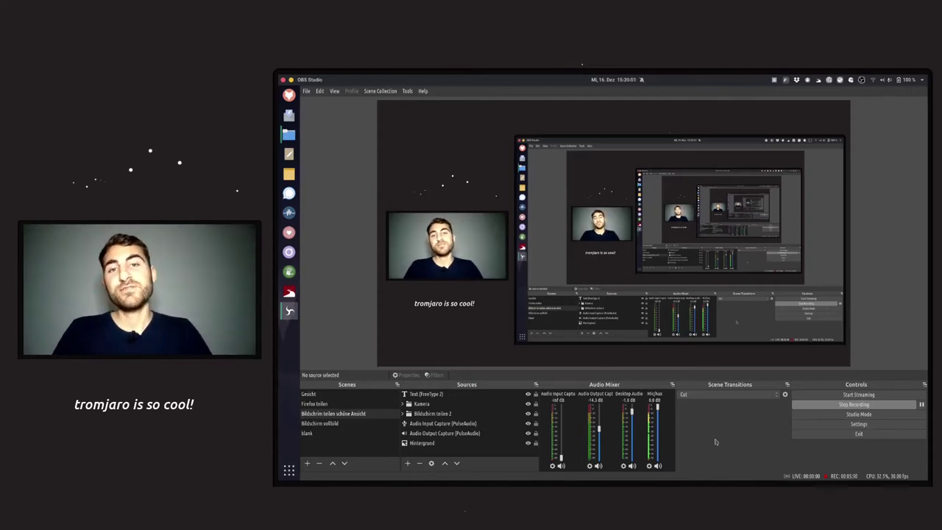
# - Remove the 'tromjaro is so cool!' text source, then move to an empty workspace
pyautogui.press('super+Page_Down')
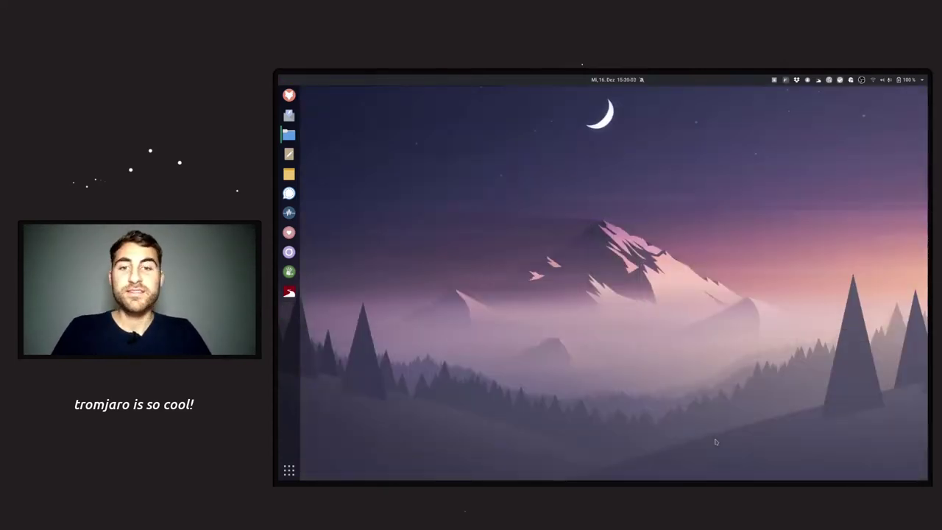
pyautogui.press('super+Page_Up')
pyautogui.click(444, 307)
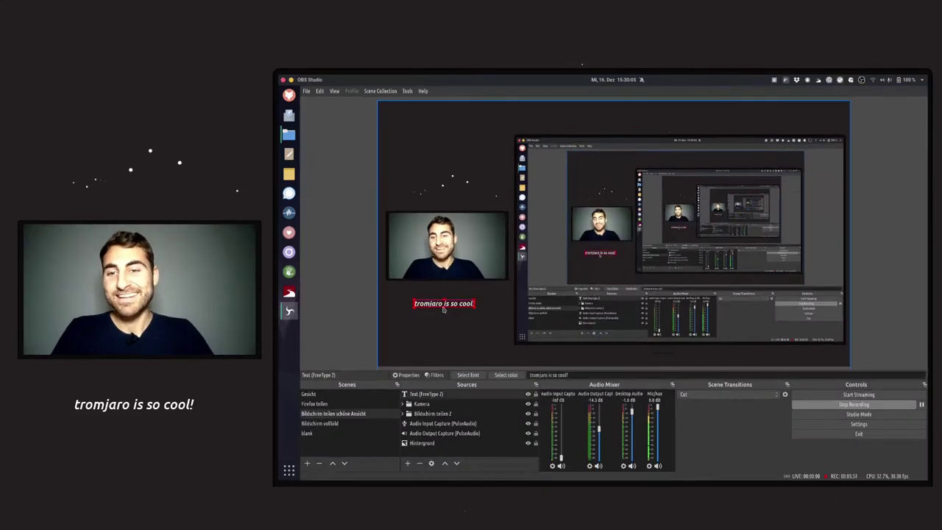
pyautogui.rightClick(444, 308)
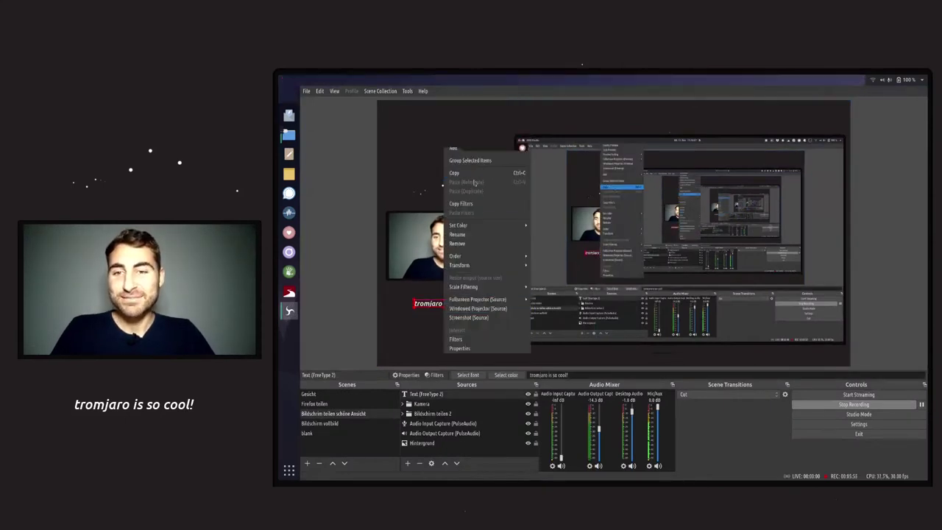
pyautogui.click(487, 245)
pyautogui.press('Return')
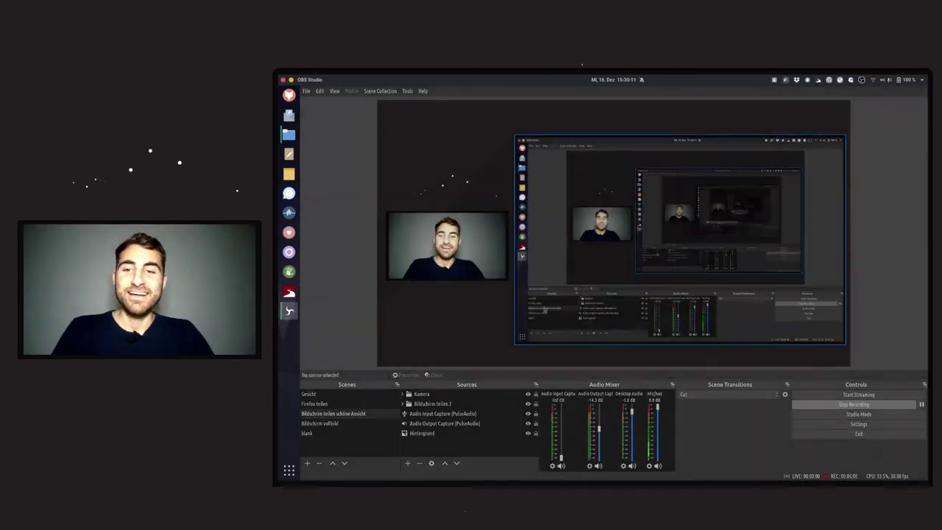
pyautogui.press('super+Page_Down')
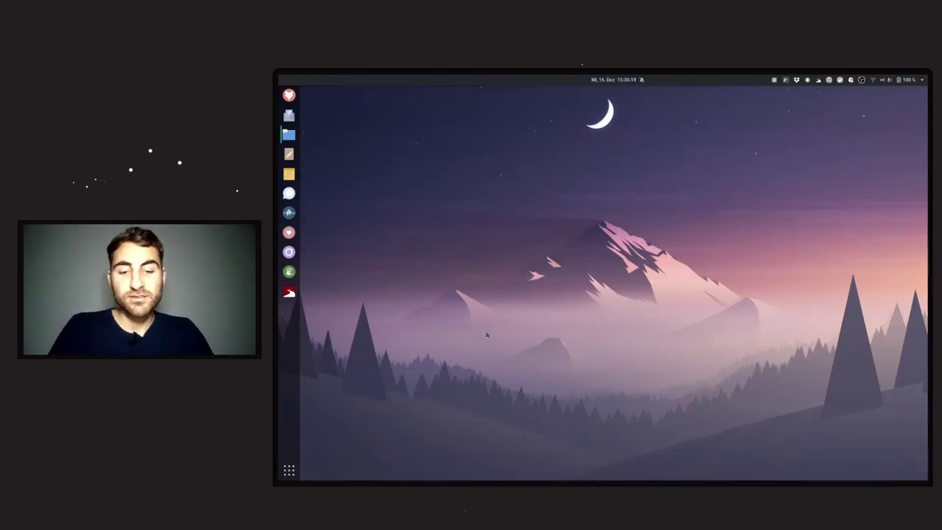
# - Launch vokoscreenNG from the application search
pyautogui.press('super')
pyautogui.write('obs')
pyautogui.press('Return')
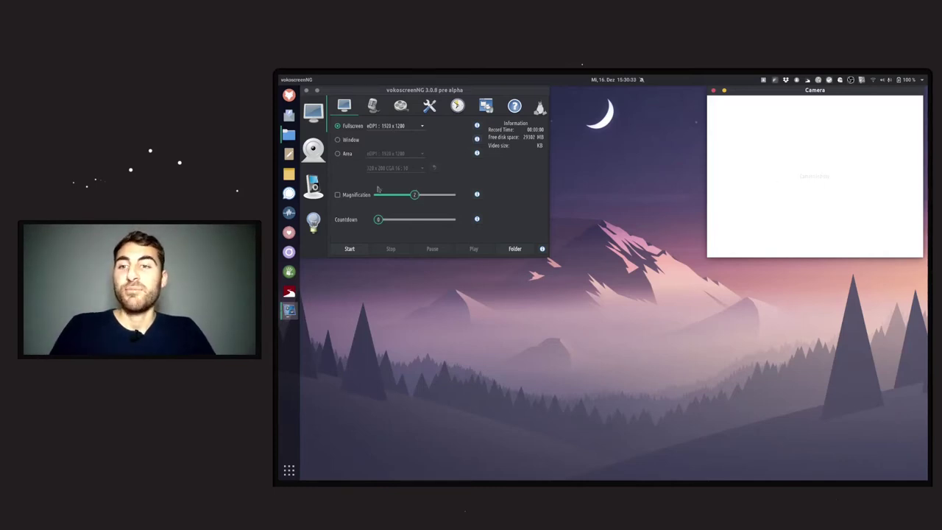
# - Look through vokoscreenNG's Camera and Audio settings, ending on the Screen capture options
pyautogui.click(313, 150)
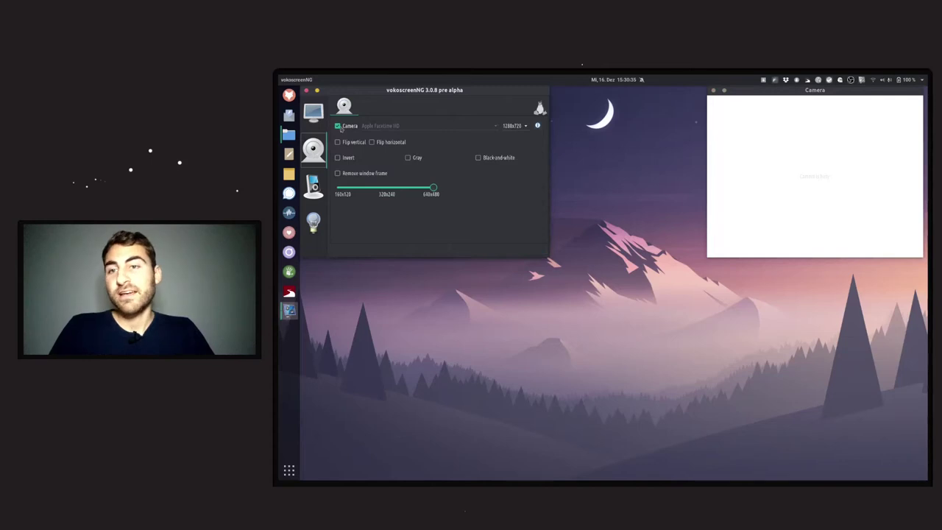
pyautogui.click(312, 116)
pyautogui.click(372, 109)
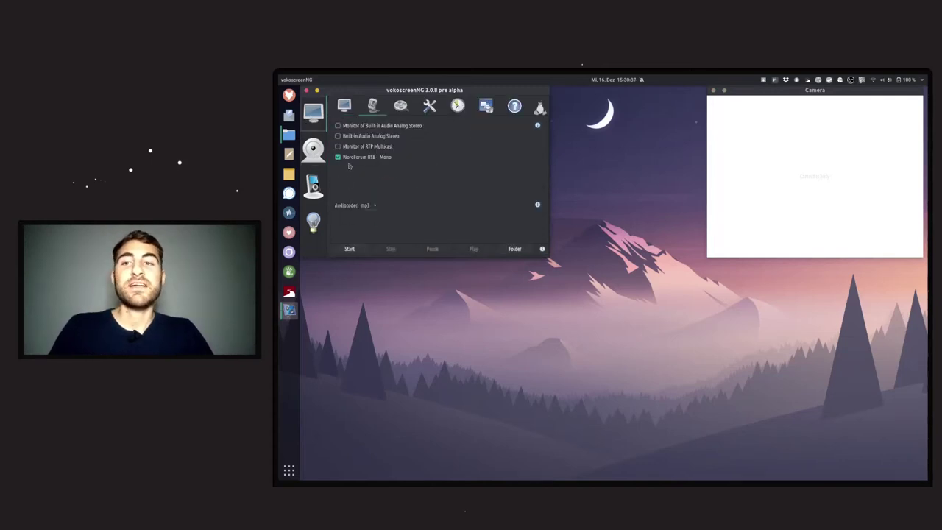
pyautogui.click(345, 106)
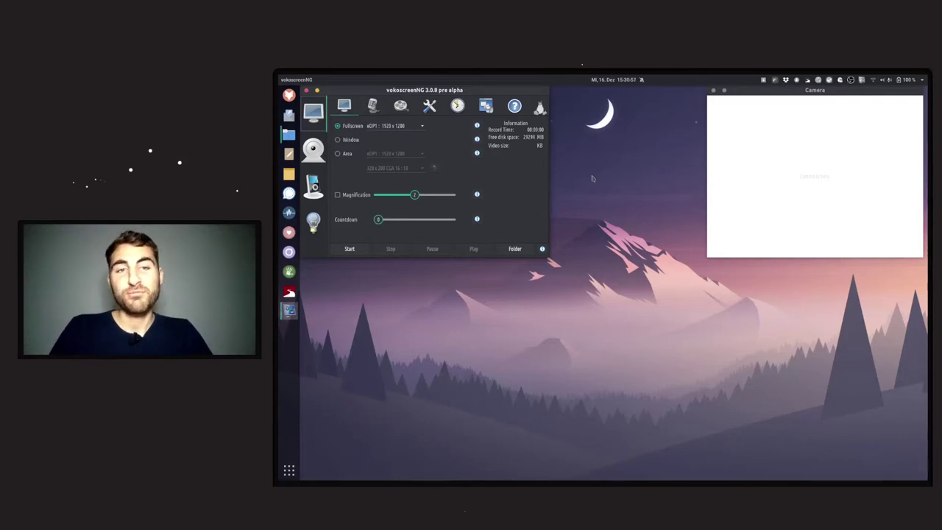
# - Close vokoscreenNG and its Camera window, toggle OBS scenes, then return to the empty workspace
pyautogui.click(714, 90)
pyautogui.click(306, 89)
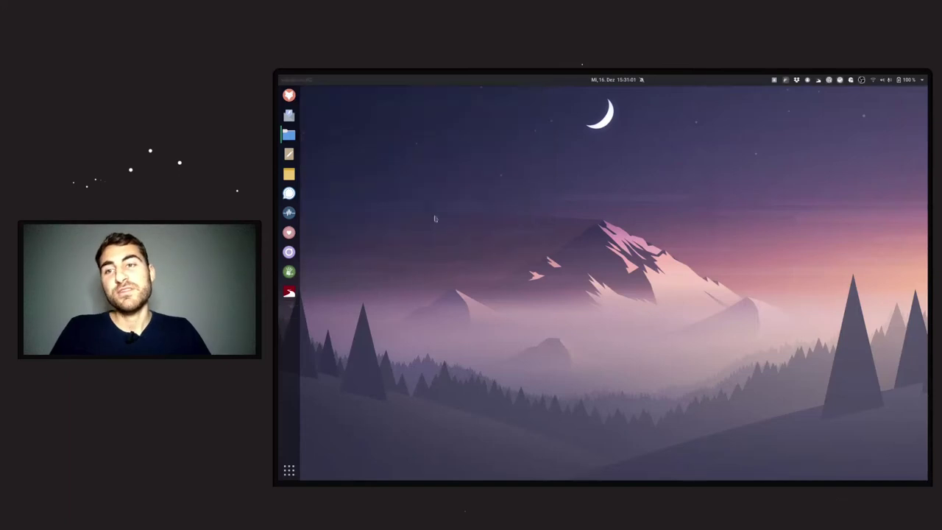
pyautogui.hotkey('ctrl', 'alt', 'Down')
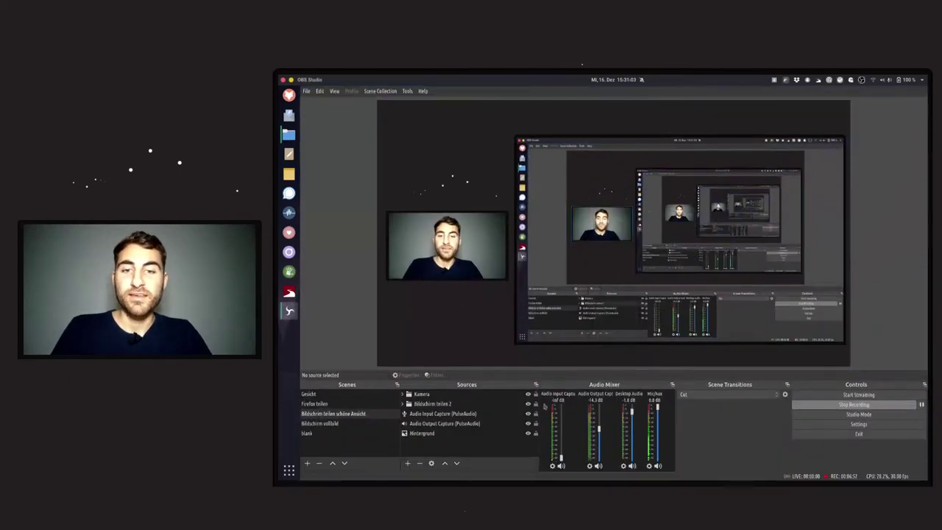
pyautogui.click(316, 404)
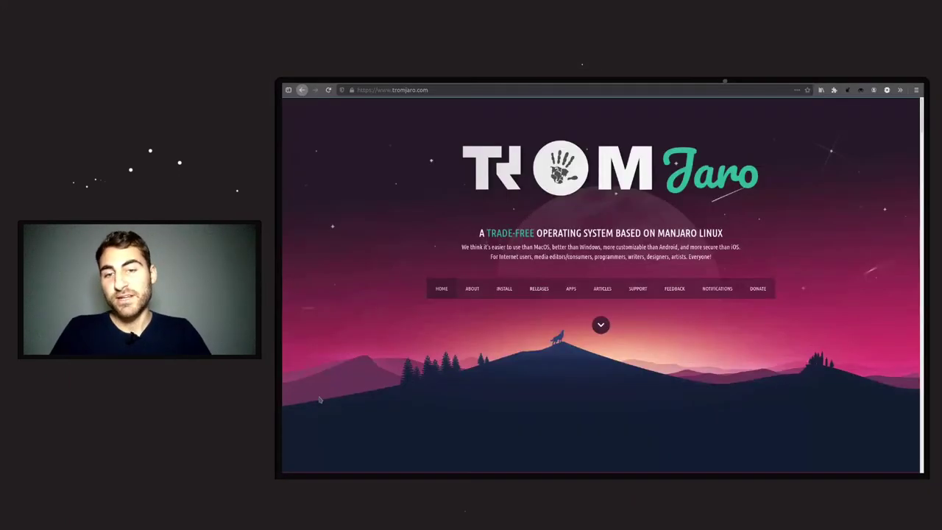
pyautogui.click(333, 413)
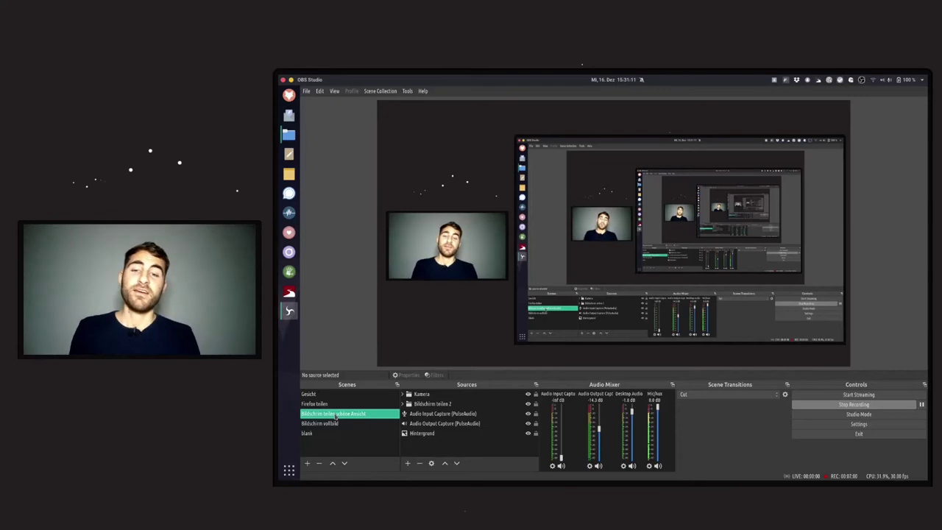
pyautogui.hotkey('ctrl', 'alt', 'Down')
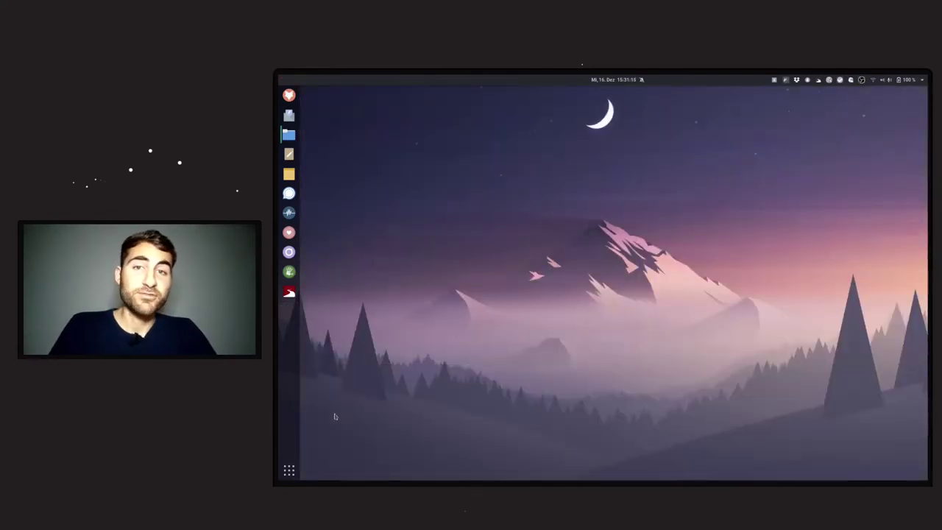
# - Launch Kdenlive by searching 'kdenlive' in Activities
pyautogui.press('super')
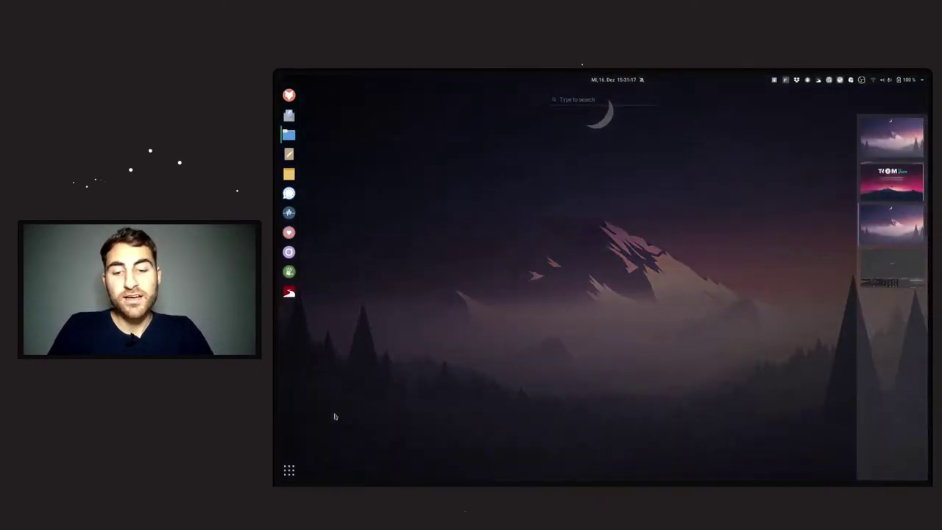
pyautogui.write('kdenlive')
pyautogui.press('Return')
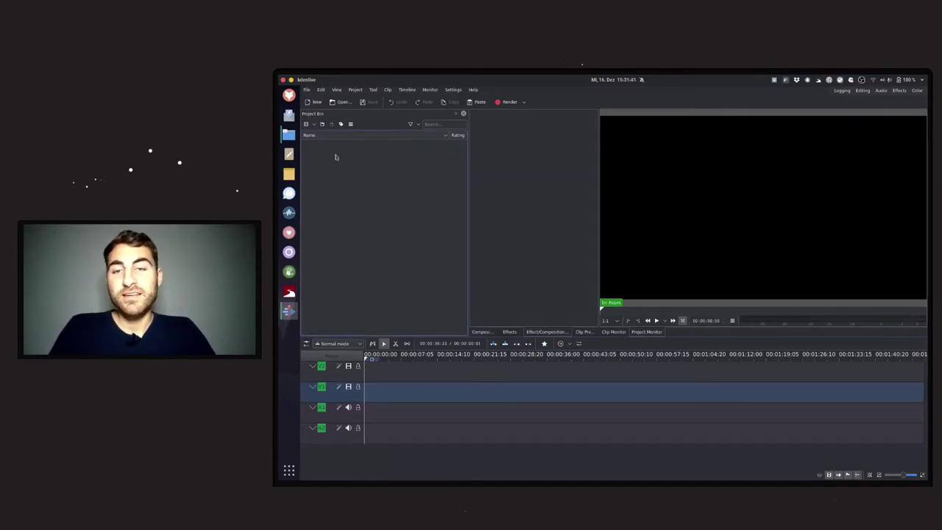
# - Import '00. Intro Test 1.mp4' from Nussbaum 2 > 00. Intro into the Project Bin
pyautogui.click(288, 135)
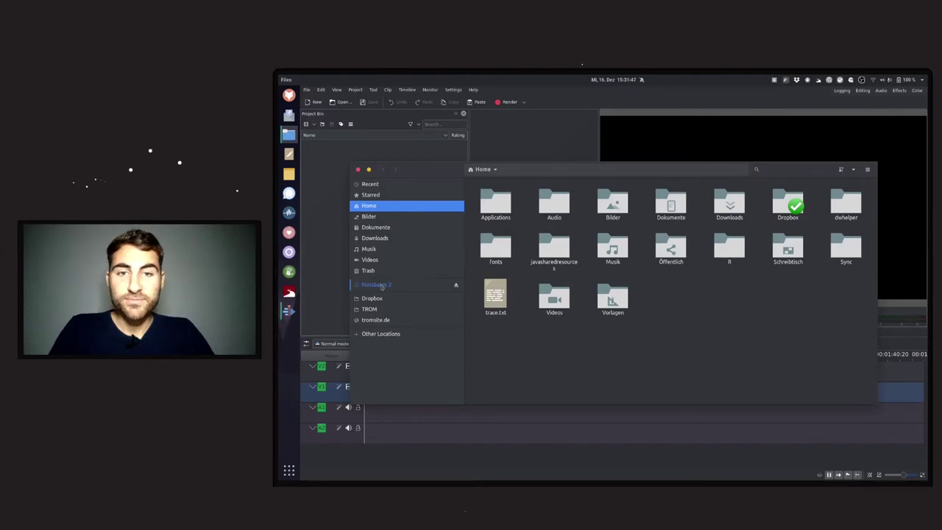
pyautogui.click(381, 286)
pyautogui.doubleClick(766, 204)
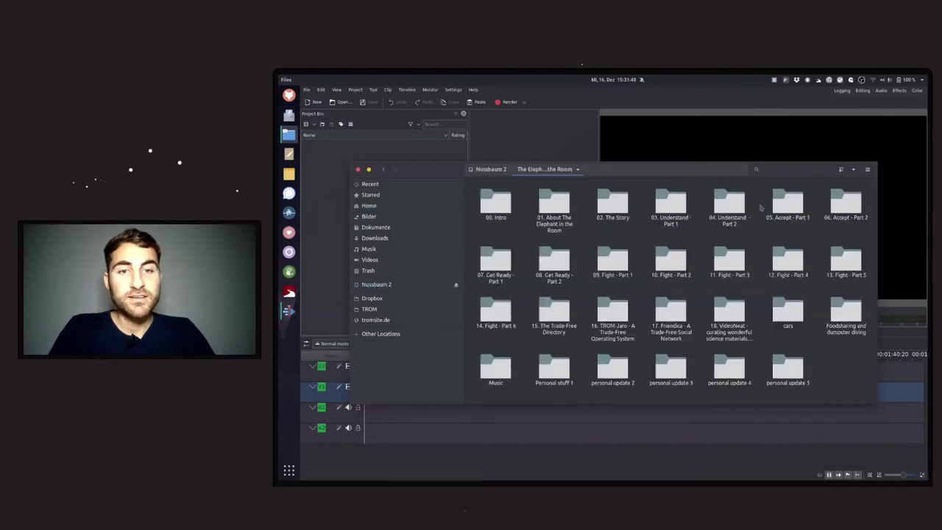
pyautogui.doubleClick(495, 205)
pyautogui.moveTo(671, 213); pyautogui.dragTo(324, 166)
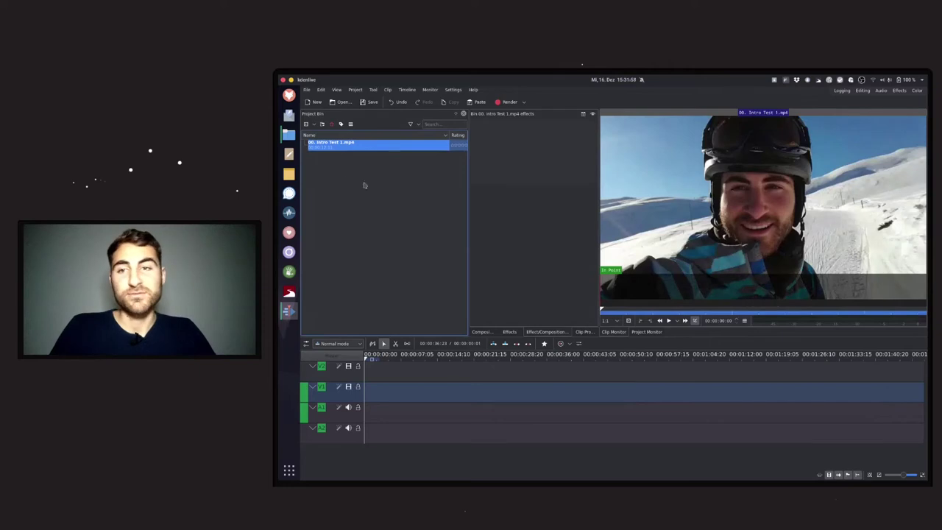
# - Place the intro clip at the start of the V1/A1 timeline tracks
pyautogui.moveTo(404, 377); pyautogui.dragTo(371, 376)
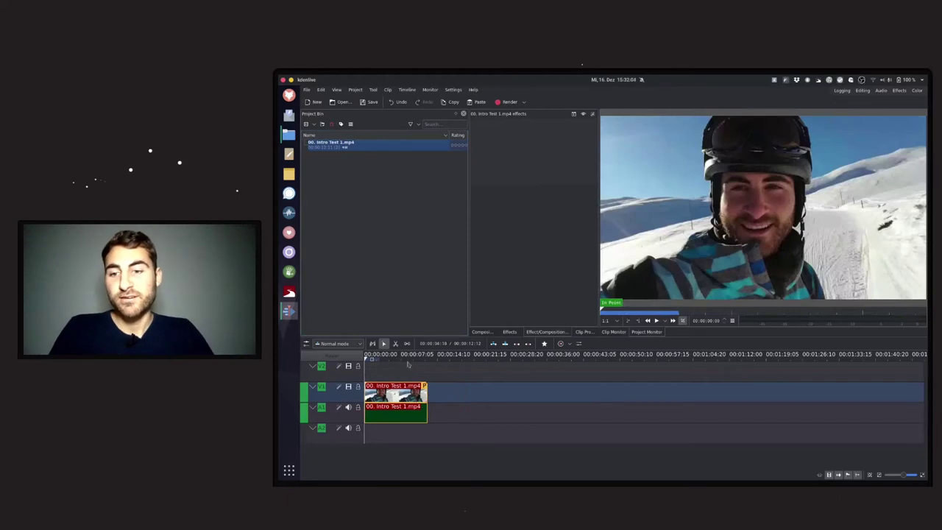
pyautogui.click(372, 376)
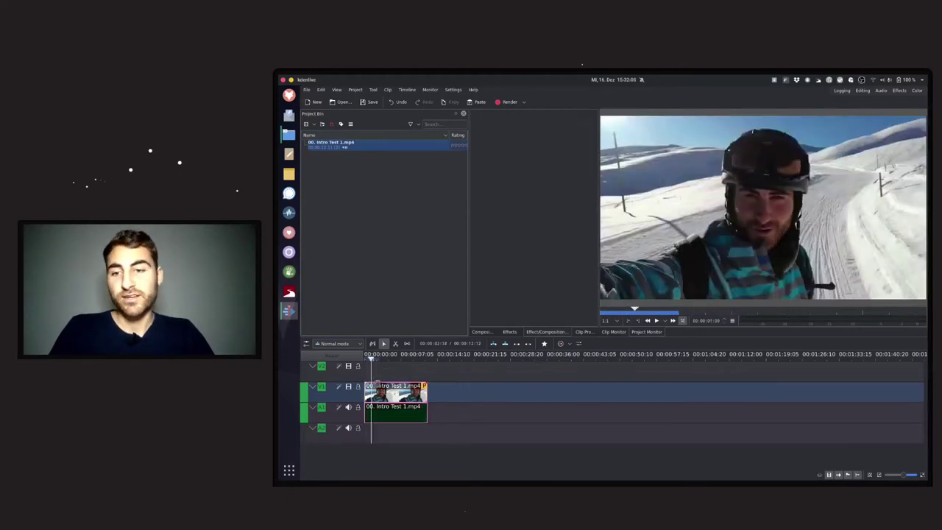
pyautogui.rightClick(376, 388)
pyautogui.moveTo(418, 377)
pyautogui.click(383, 388)
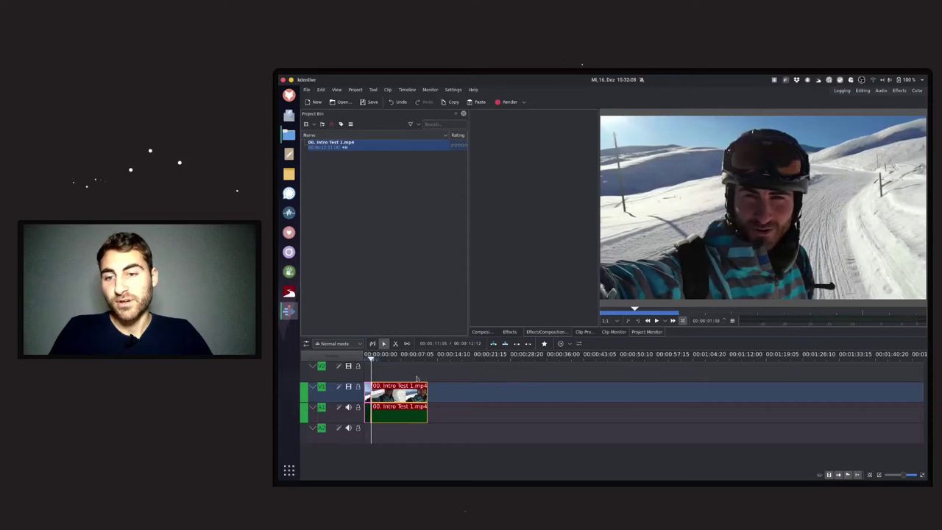
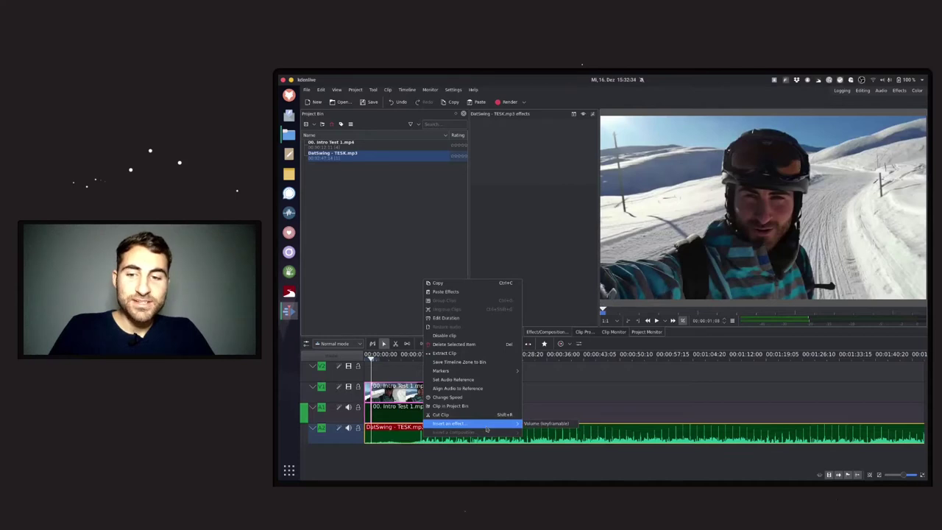
# - Add a Volume (keyframable) effect to the DatSwing music clip and lower its gain below 0 dB
pyautogui.click(542, 424)
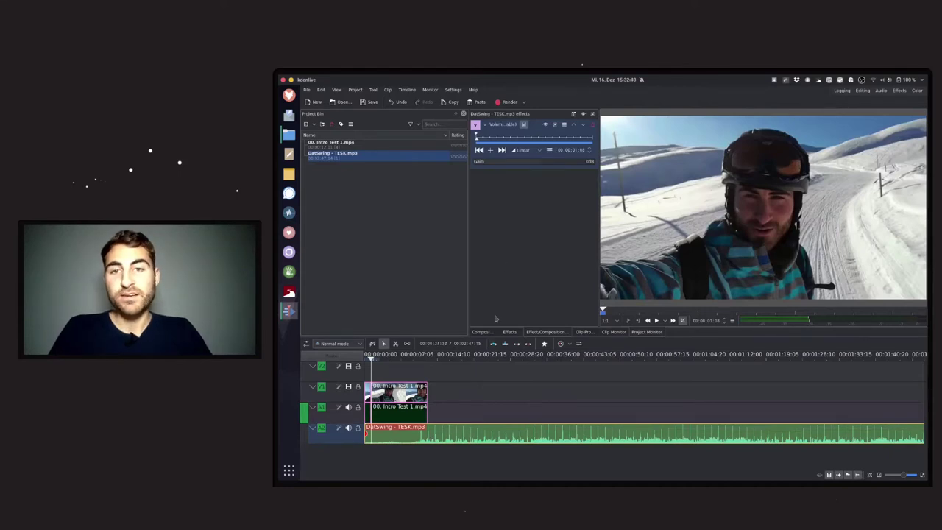
pyautogui.rightClick(478, 430)
pyautogui.moveTo(544, 417)
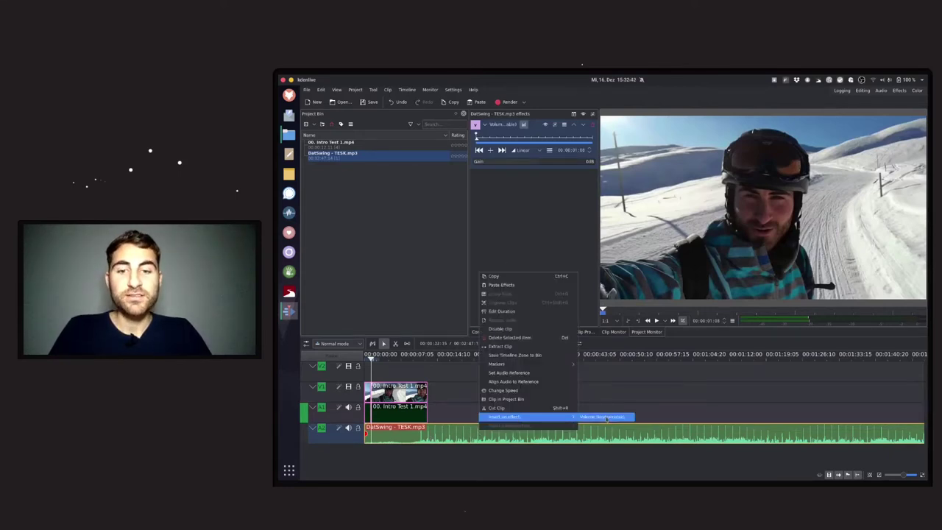
pyautogui.click(605, 417)
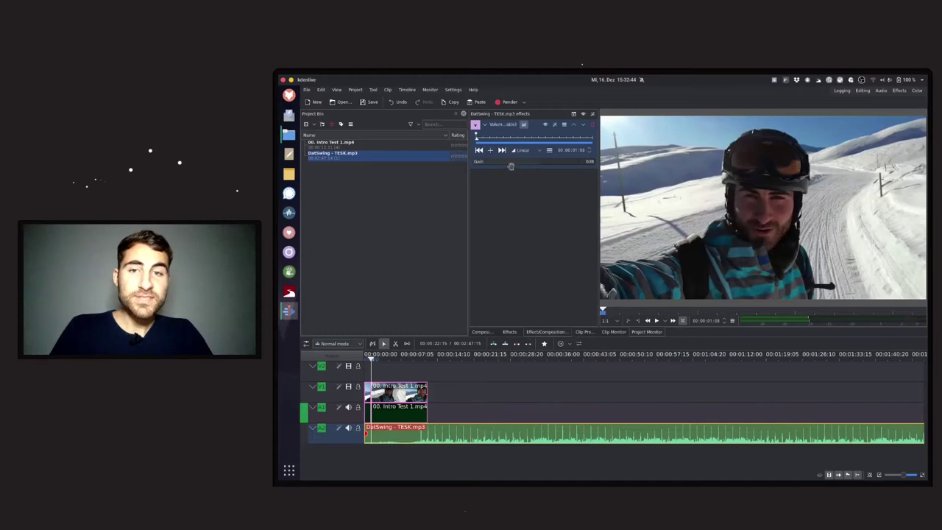
pyautogui.moveTo(527, 167); pyautogui.dragTo(520, 164)
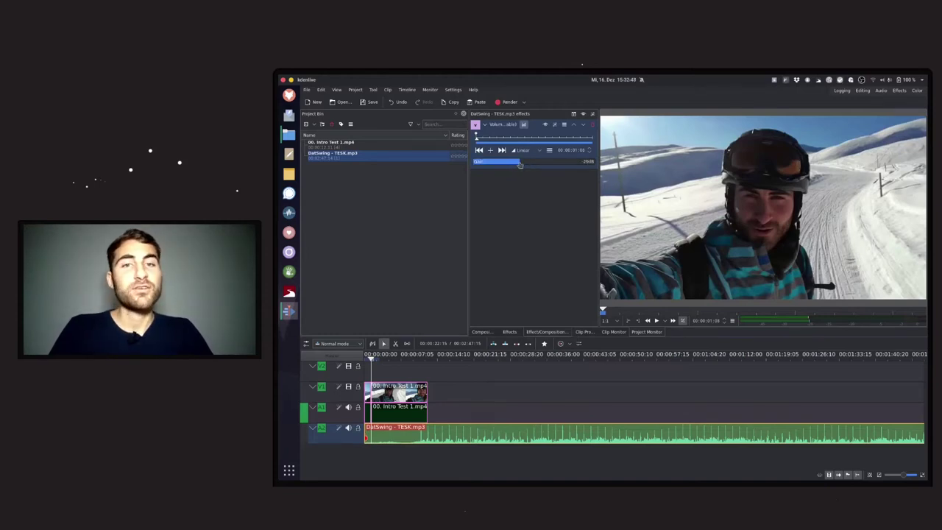
# - Add two volume keyframes near the music clip's start and play back to hear the ramp
pyautogui.click(482, 437)
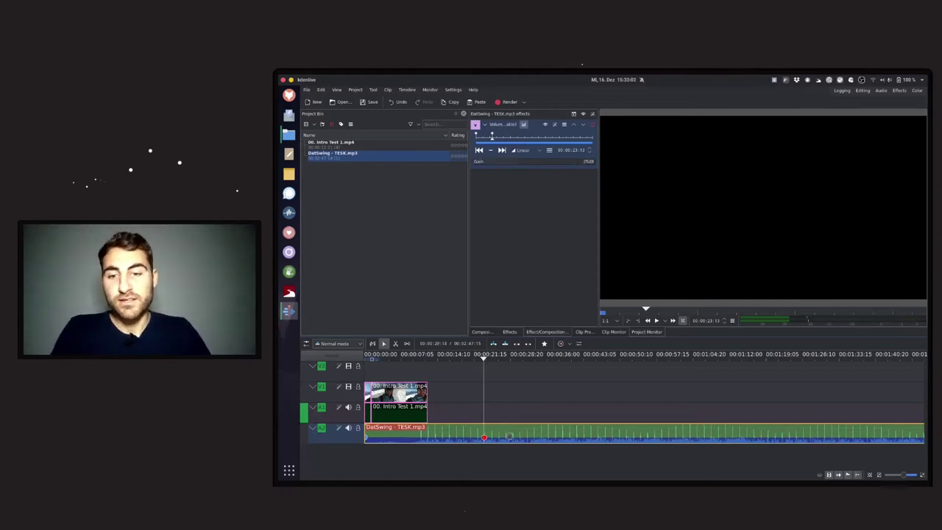
pyautogui.doubleClick(516, 435)
pyautogui.click(518, 435)
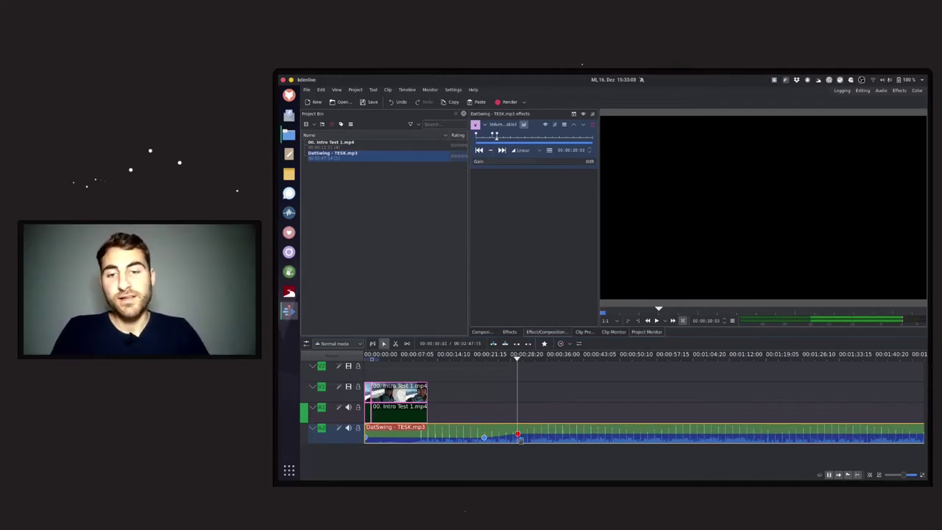
pyautogui.click(478, 409)
pyautogui.press('space')
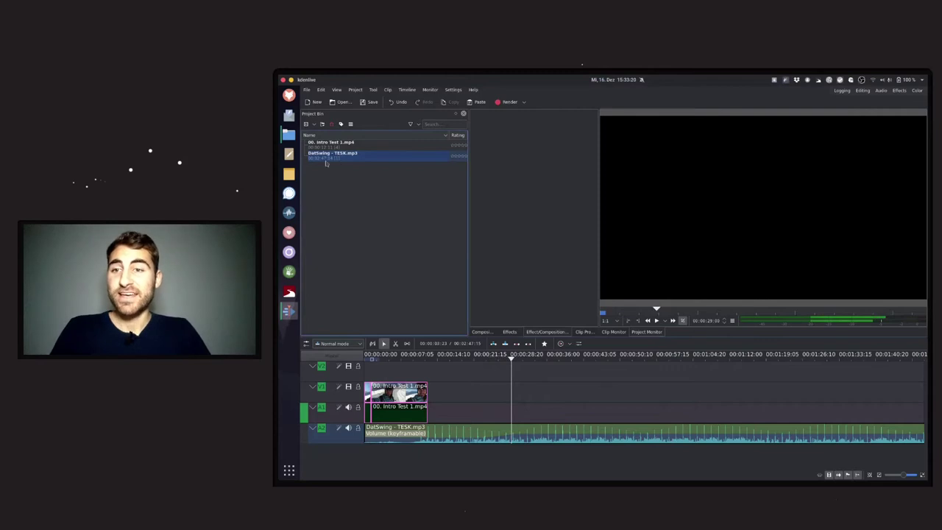
# - Create a new title clip with the text 'tromjaro is so awesome! :D' centred on the canvas
pyautogui.click(313, 124)
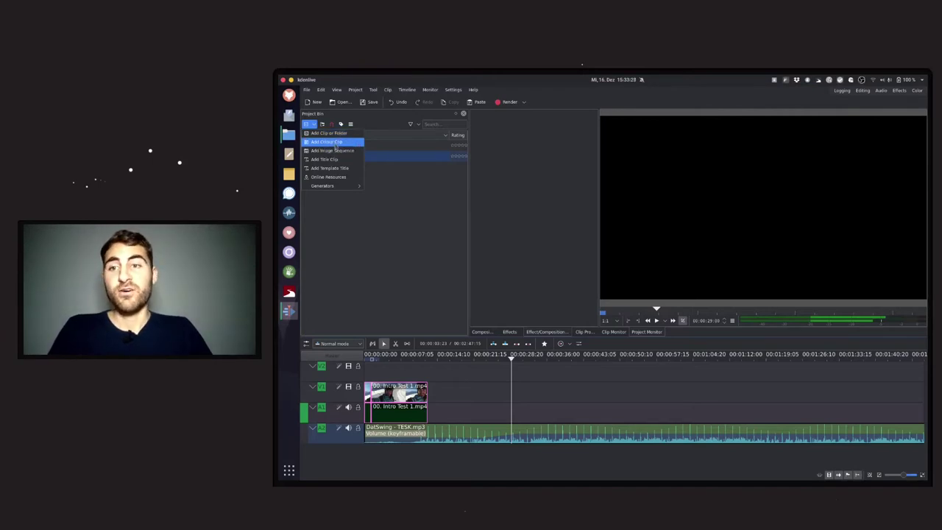
pyautogui.click(335, 159)
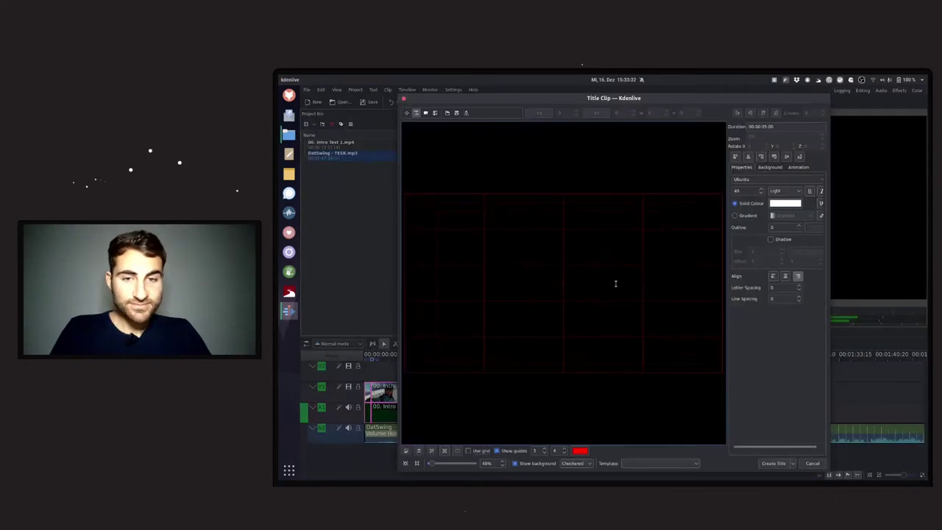
pyautogui.click(511, 327)
pyautogui.write('from')
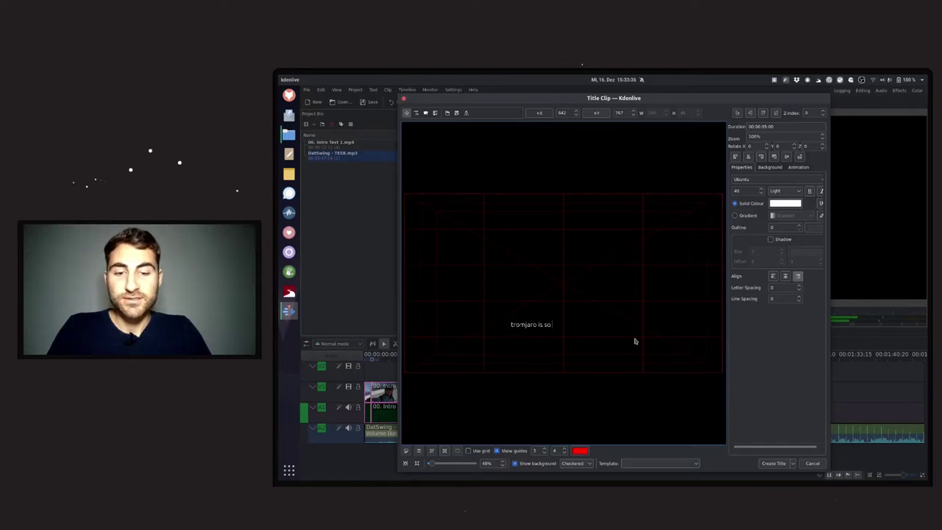
pyautogui.write('some! :D')
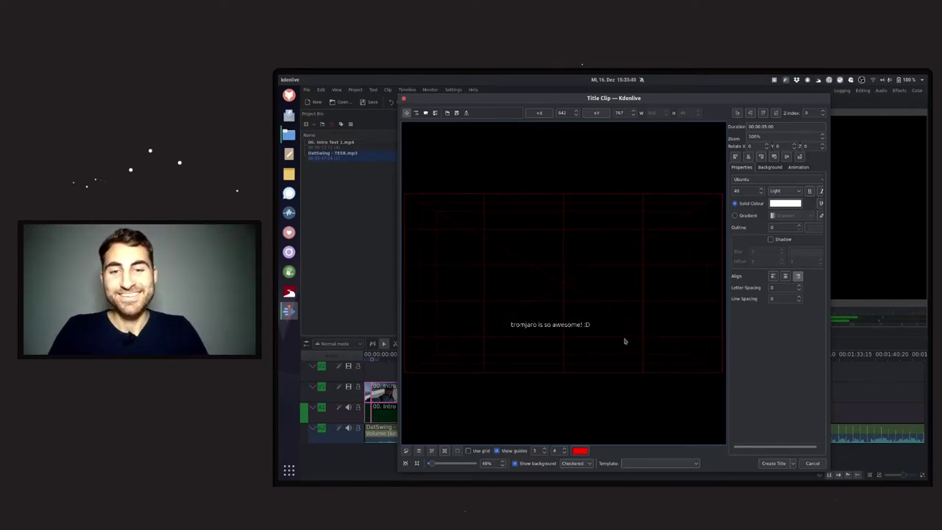
pyautogui.click(657, 359)
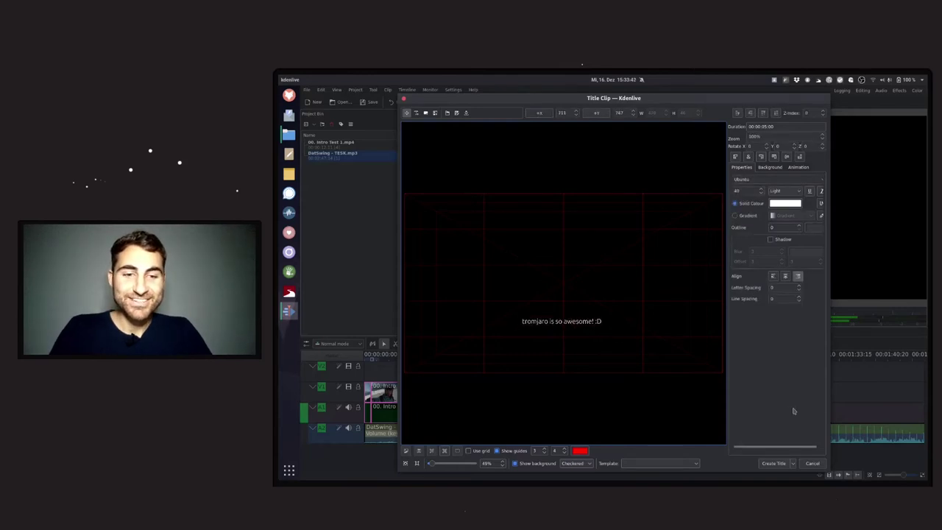
pyautogui.click(773, 464)
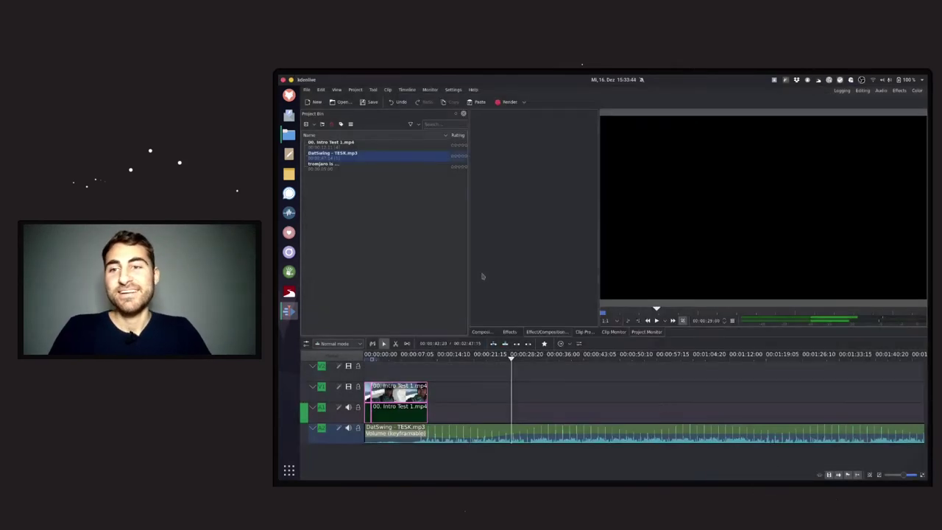
# - Drop the title clip on V2 over the intro's end, preview it, and add a Wipe at its start
pyautogui.moveTo(339, 168); pyautogui.dragTo(409, 374)
pyautogui.click(395, 372)
pyautogui.press('space')
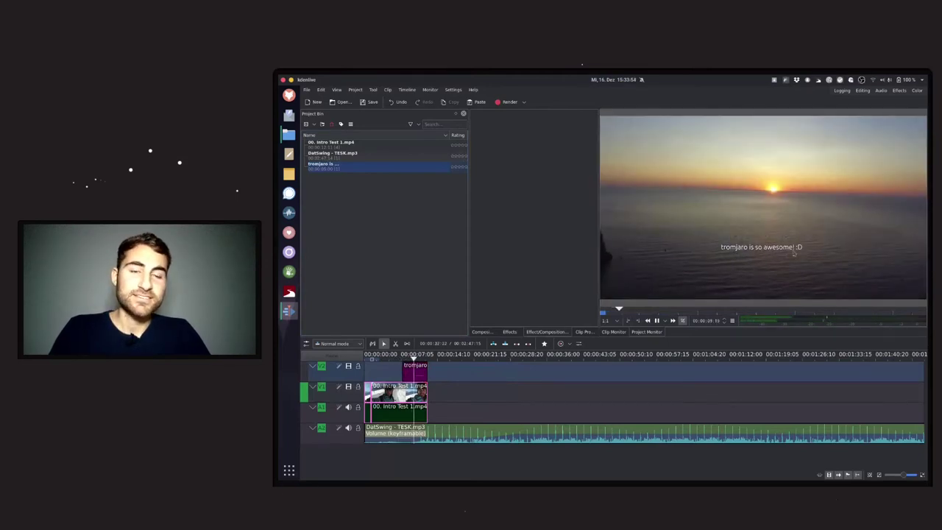
pyautogui.press('space')
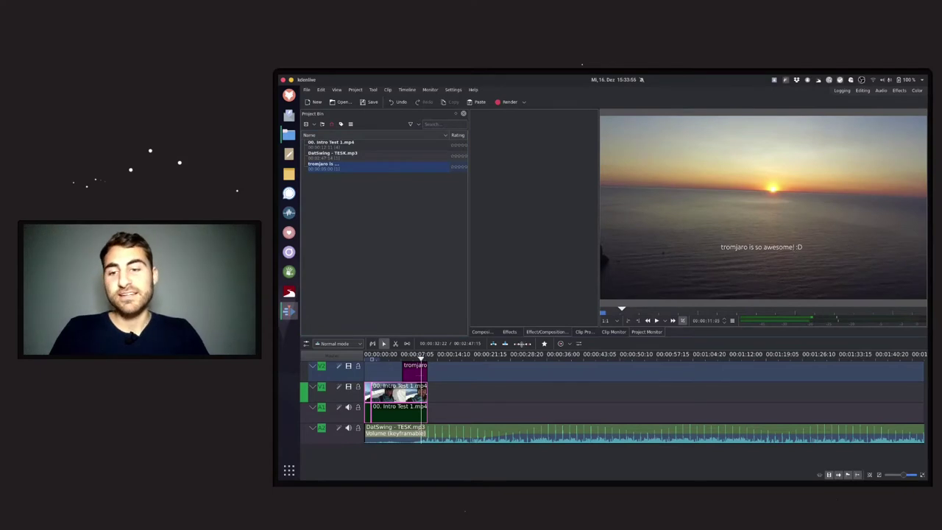
pyautogui.click(404, 379)
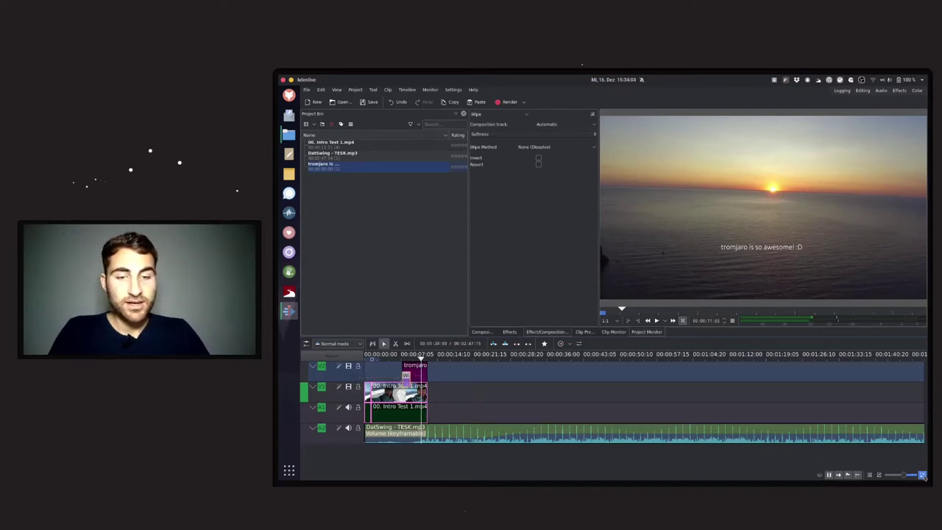
pyautogui.scroll(3, 922, 474)
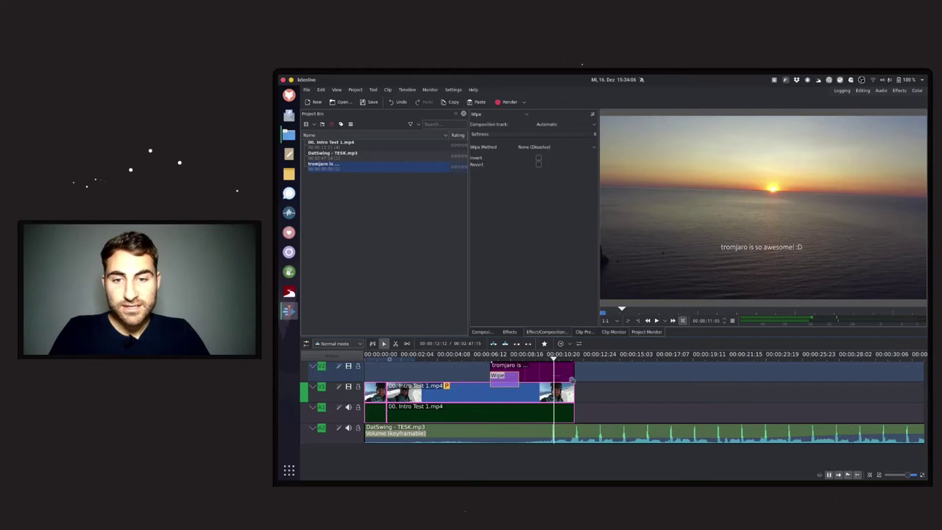
# - Add a reversed Wipe at the title's end, set track compositing to Preview, and play it back
pyautogui.click(572, 380)
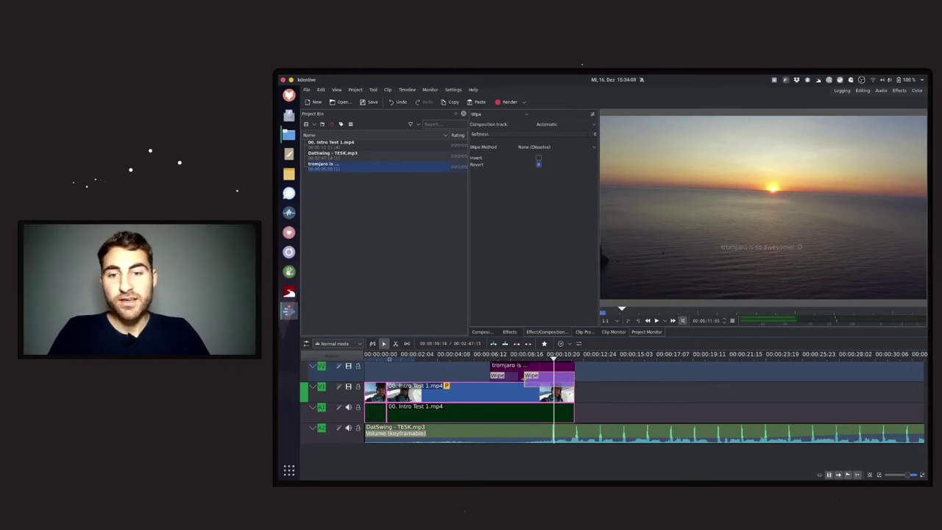
pyautogui.click(484, 372)
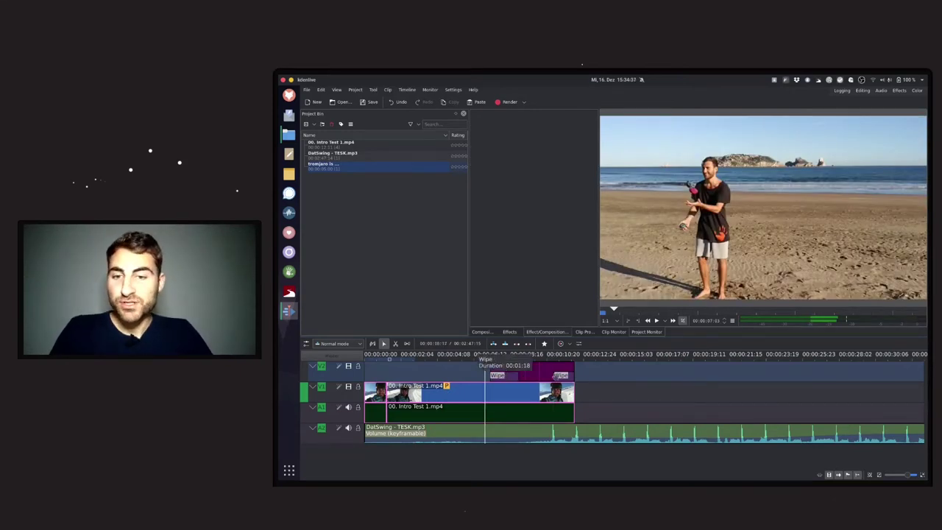
pyautogui.click(306, 344)
pyautogui.moveTo(336, 356)
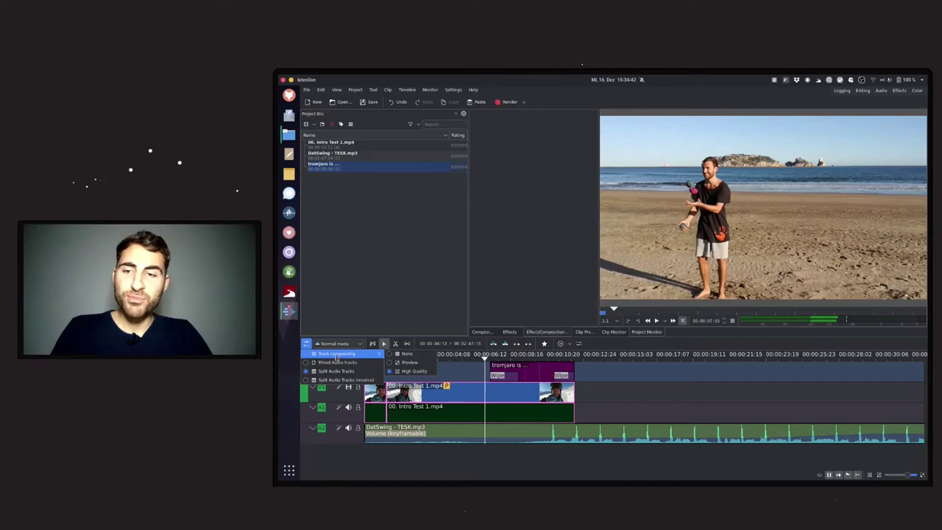
pyautogui.click(410, 363)
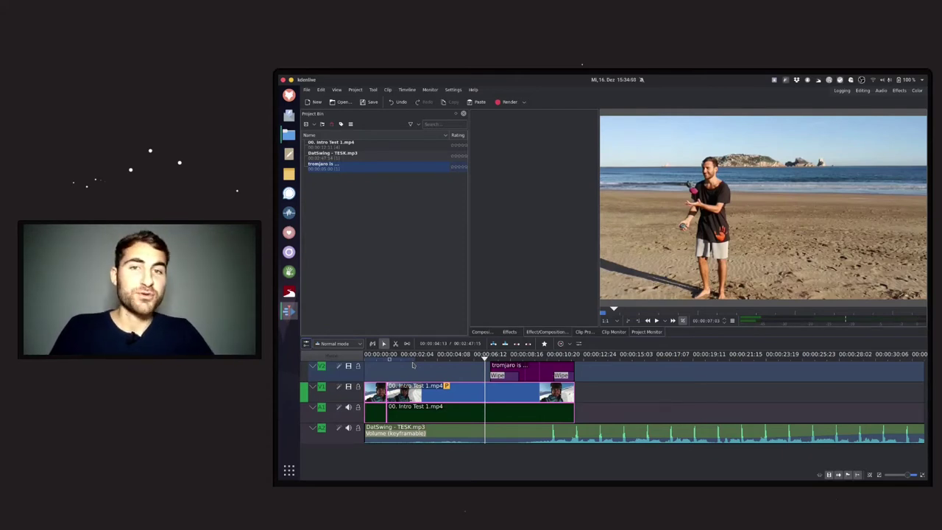
pyautogui.click(468, 374)
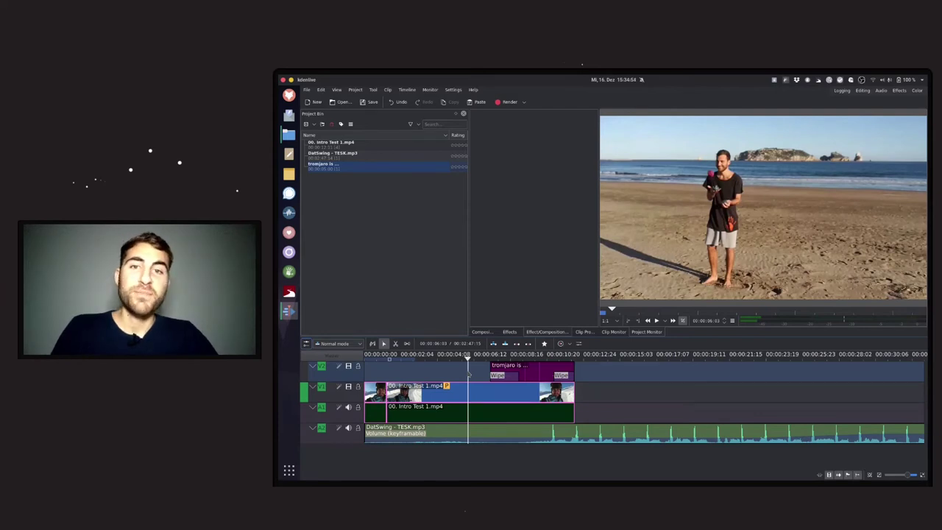
pyautogui.press('space')
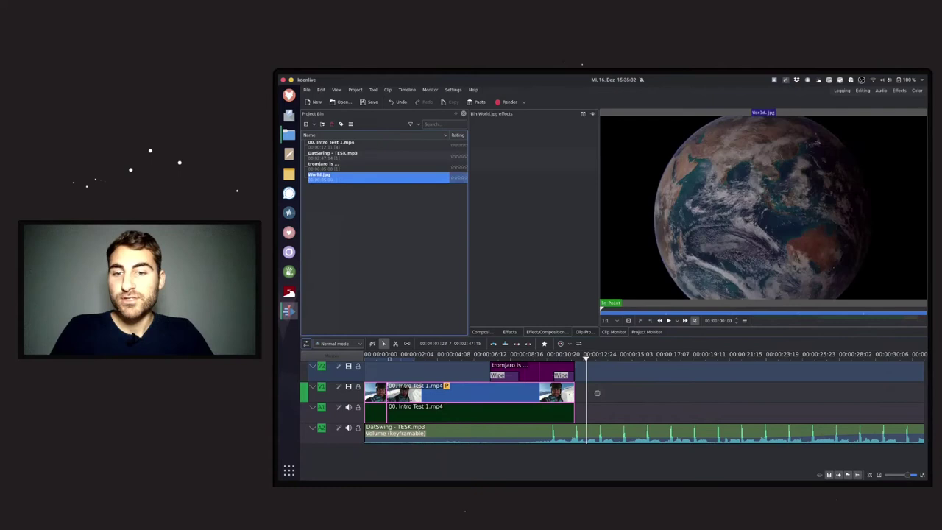
# - Place World.jpg on V1 after the intro, lengthen it, and add a Wipe at the join
pyautogui.moveTo(596, 393); pyautogui.dragTo(600, 393)
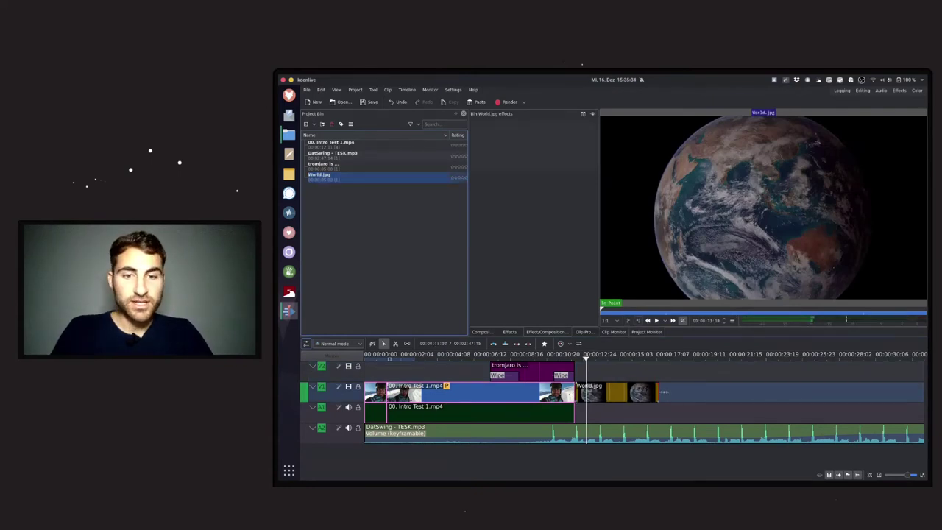
pyautogui.moveTo(657, 393); pyautogui.dragTo(736, 393)
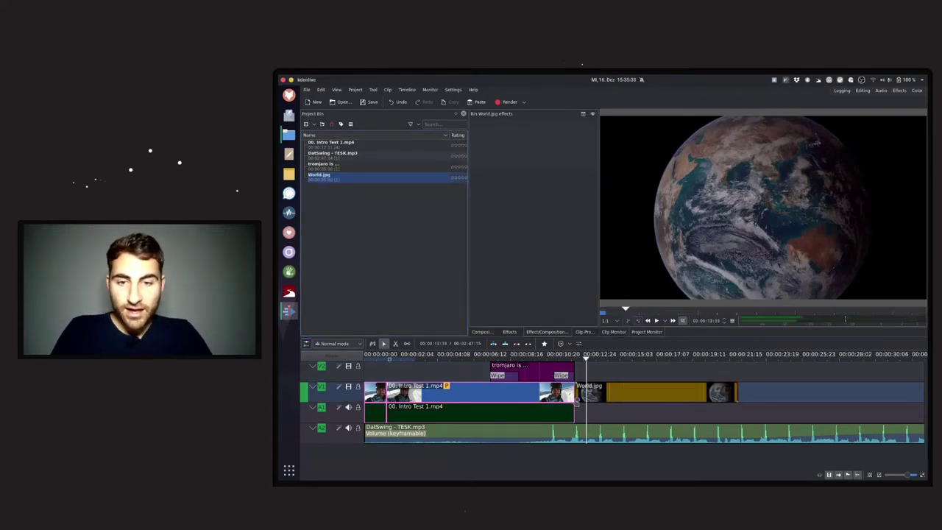
pyautogui.moveTo(577, 402); pyautogui.dragTo(539, 398)
pyautogui.click(484, 368)
pyautogui.press('space')
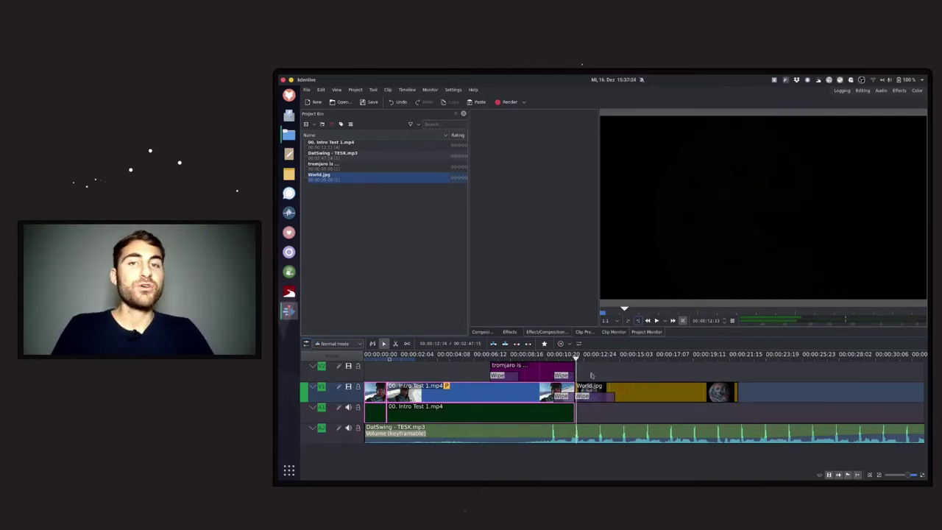
pyautogui.click(658, 371)
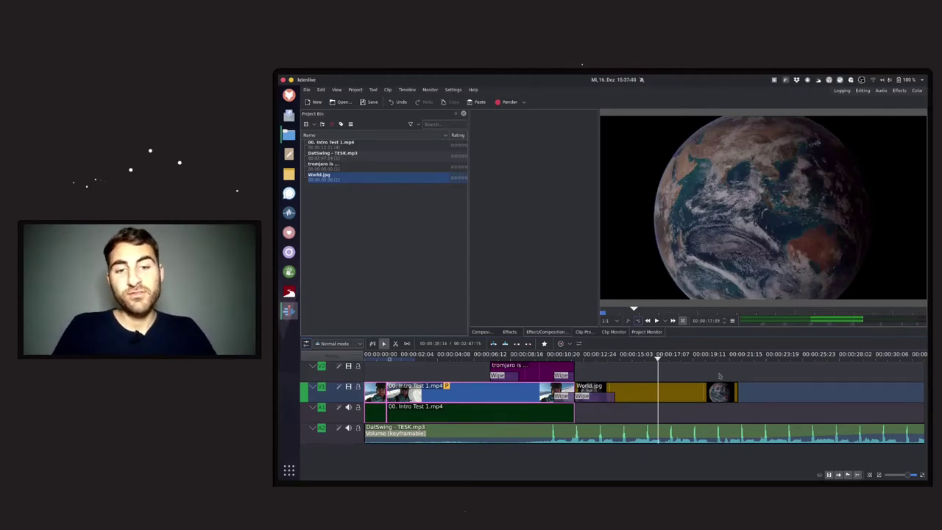
# - Add a Transform effect to the World.jpg clip
pyautogui.click(684, 388)
pyautogui.rightClick(685, 388)
pyautogui.moveTo(725, 380)
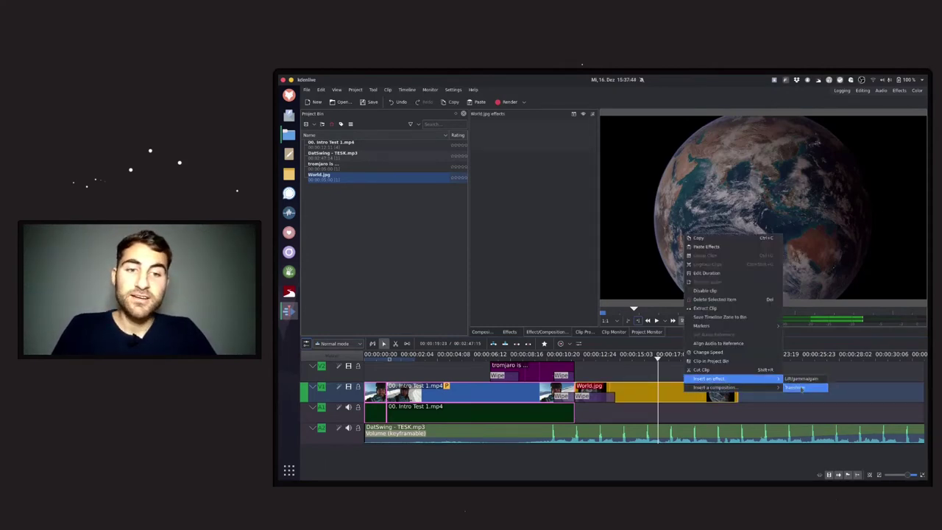
pyautogui.click(799, 388)
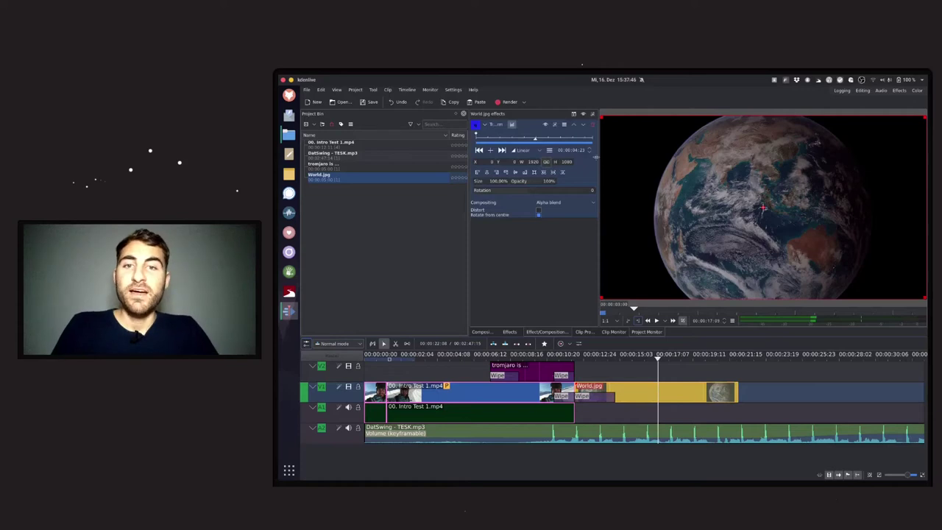
# - Keyframe World.jpg at 115% size, shift the Earth image, and play from 00:00:13:01
pyautogui.moveTo(557, 142); pyautogui.dragTo(594, 142)
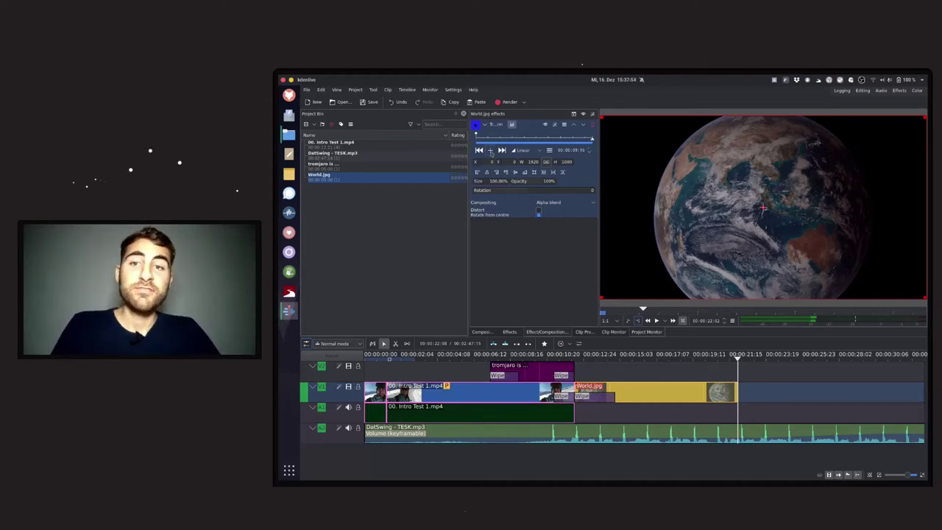
pyautogui.click(490, 150)
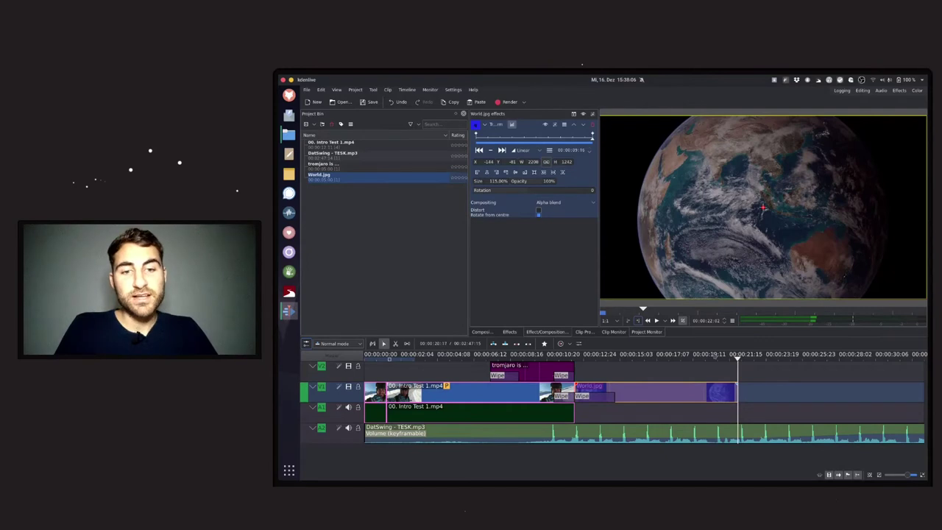
pyautogui.click(577, 374)
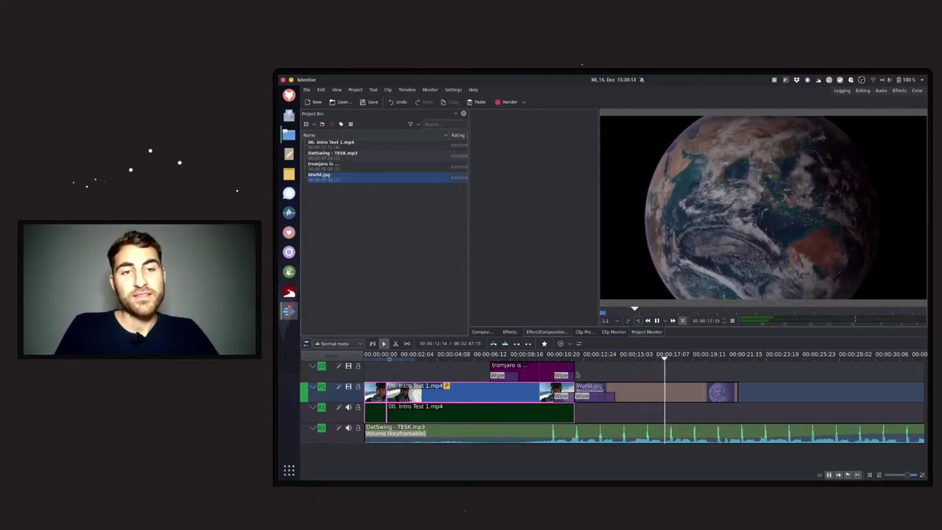
pyautogui.click(736, 396)
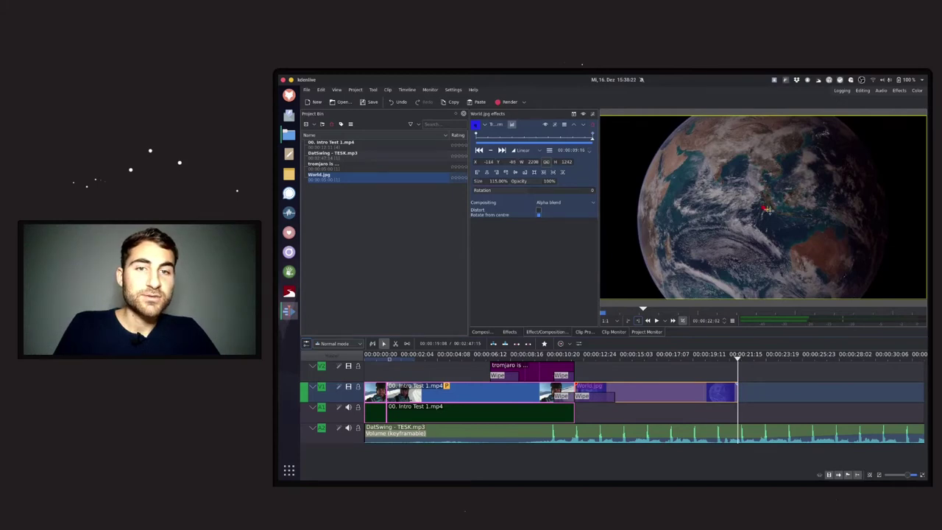
pyautogui.moveTo(767, 210); pyautogui.dragTo(785, 216)
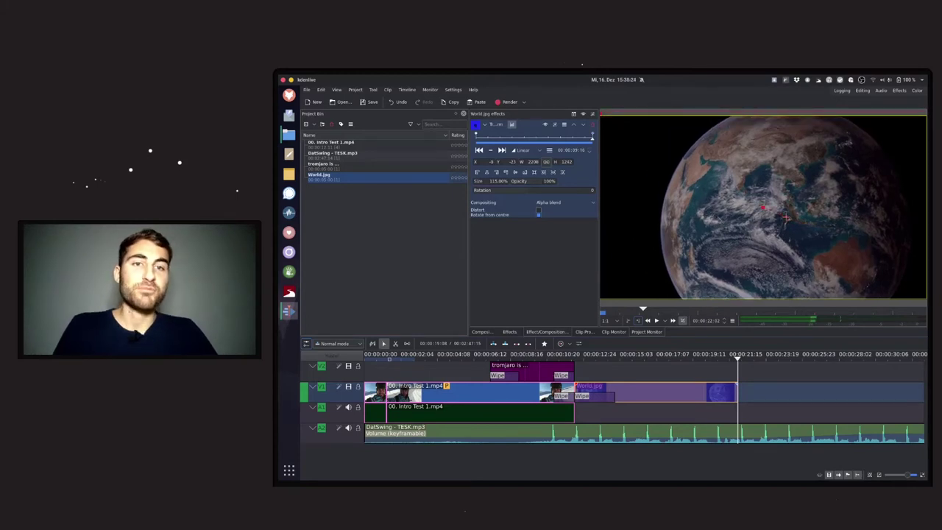
pyautogui.click(595, 378)
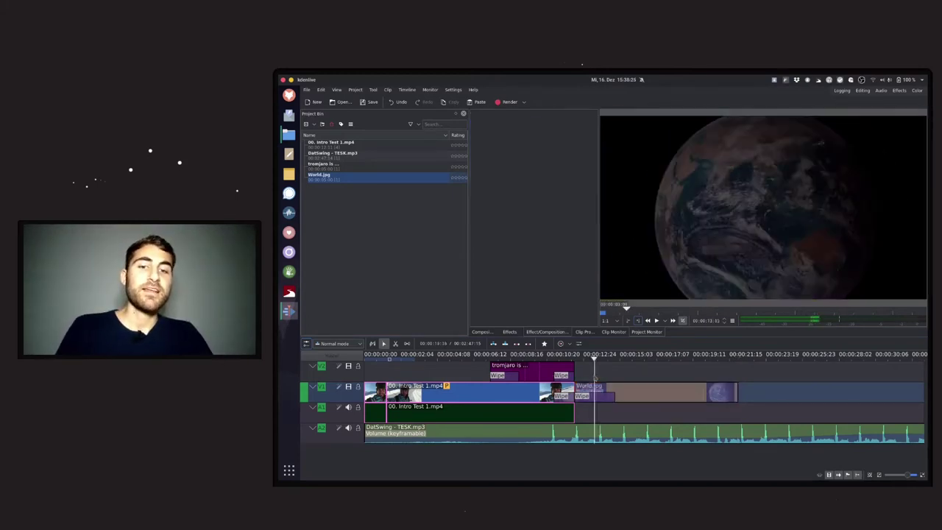
pyautogui.press('space')
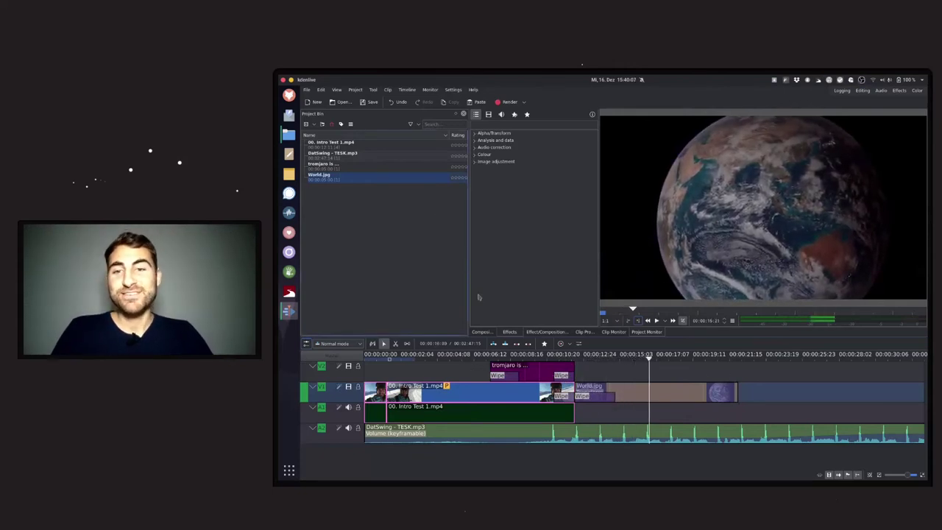
# - Browse the effect categories and composition types in the Effects and Compositions lists
pyautogui.click(474, 141)
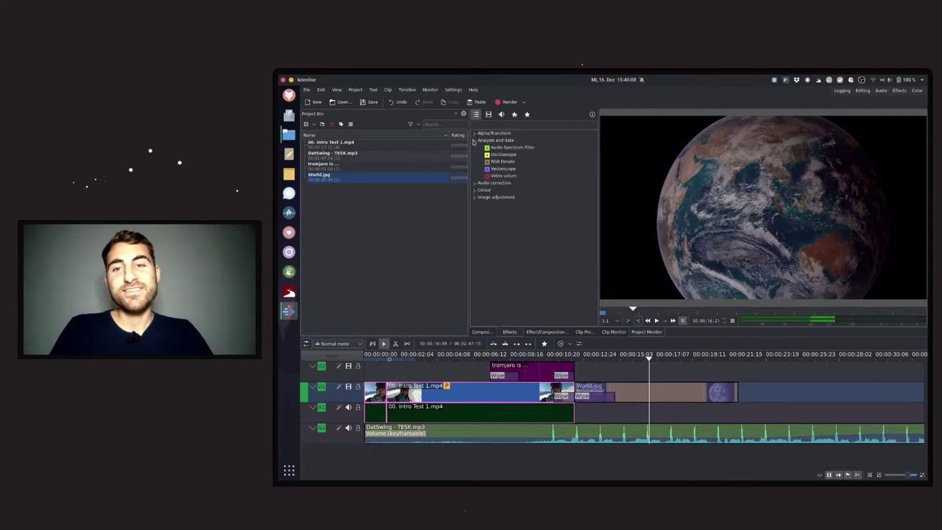
pyautogui.click(474, 182)
pyautogui.click(475, 141)
pyautogui.click(475, 147)
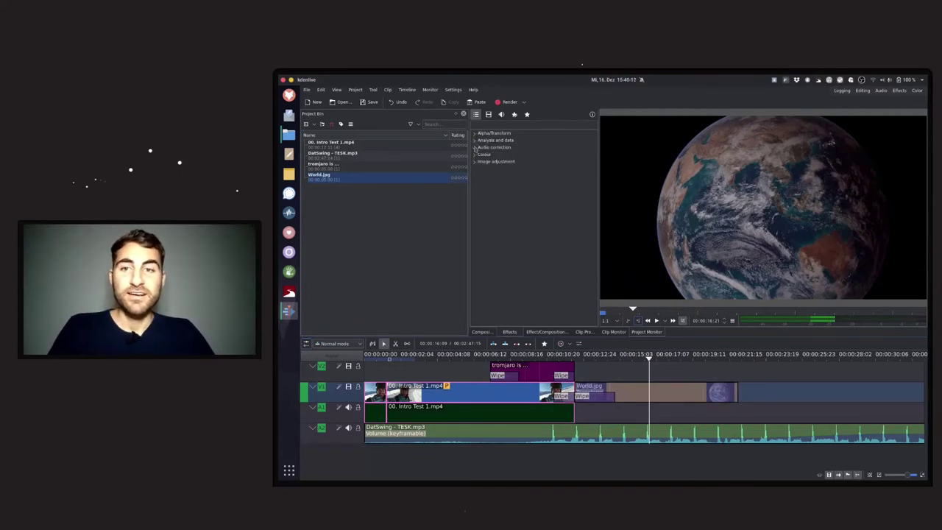
pyautogui.click(482, 332)
pyautogui.click(562, 255)
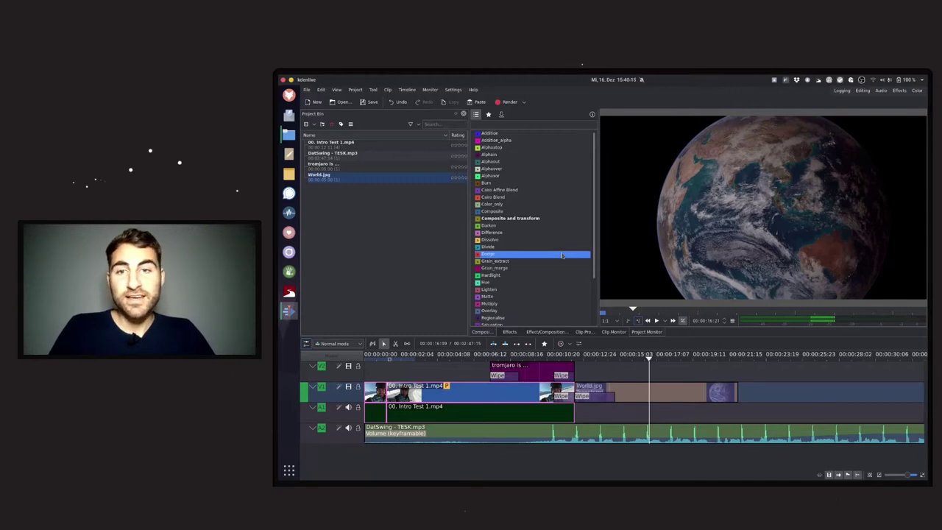
pyautogui.click(552, 211)
pyautogui.click(508, 318)
pyautogui.click(509, 332)
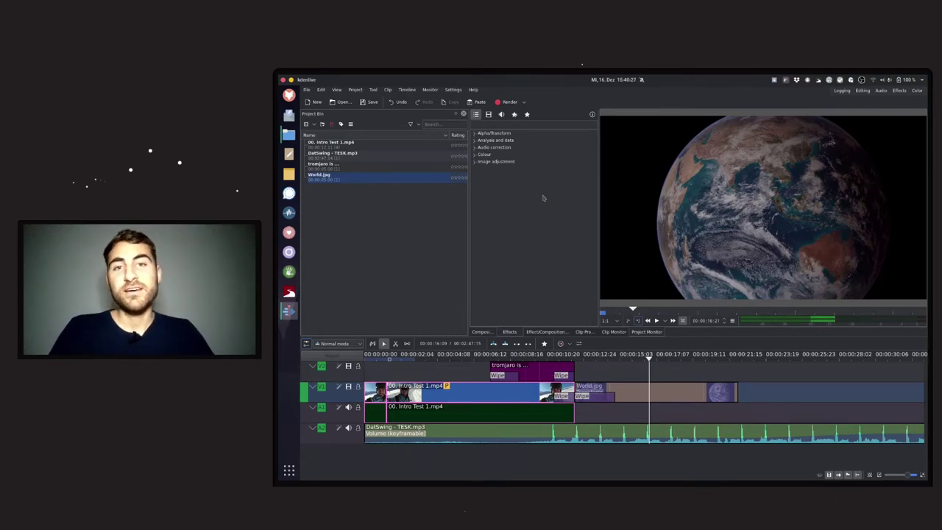
pyautogui.click(546, 332)
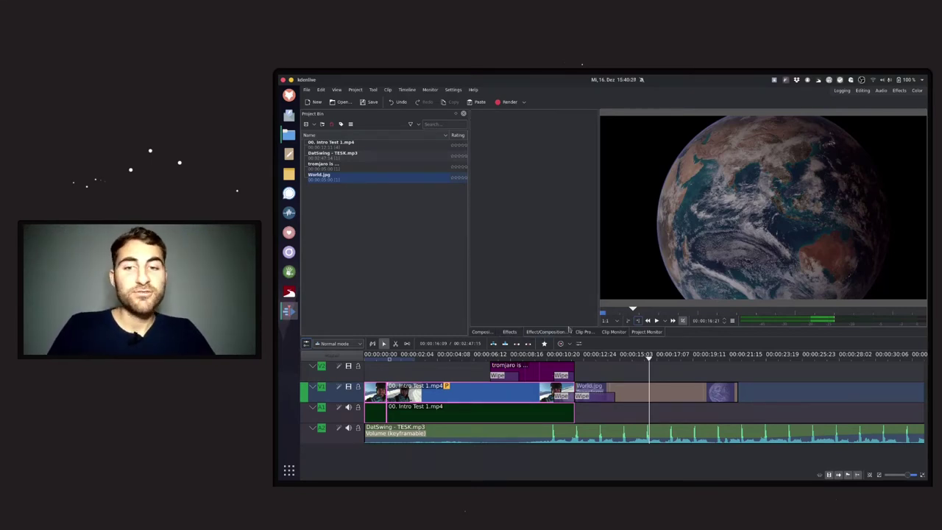
pyautogui.click(480, 332)
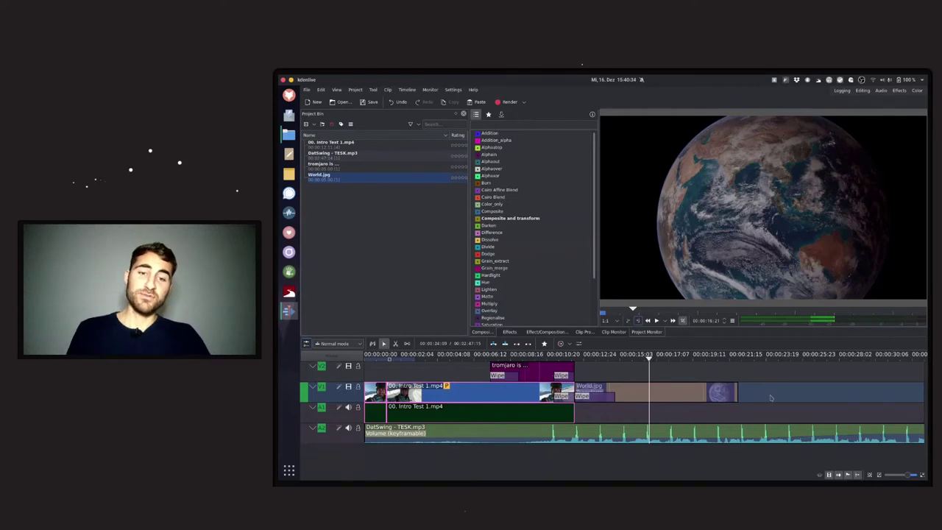
# - Zoom the timeline out and trim the DatSwing audio to end with World.jpg, then open Render
pyautogui.click(878, 477)
pyautogui.click(879, 477)
pyautogui.click(879, 477)
pyautogui.click(879, 477)
pyautogui.hotkey('alt', 'Tab')
pyautogui.moveTo(544, 434); pyautogui.dragTo(420, 434)
pyautogui.scroll(6, 913, 475)
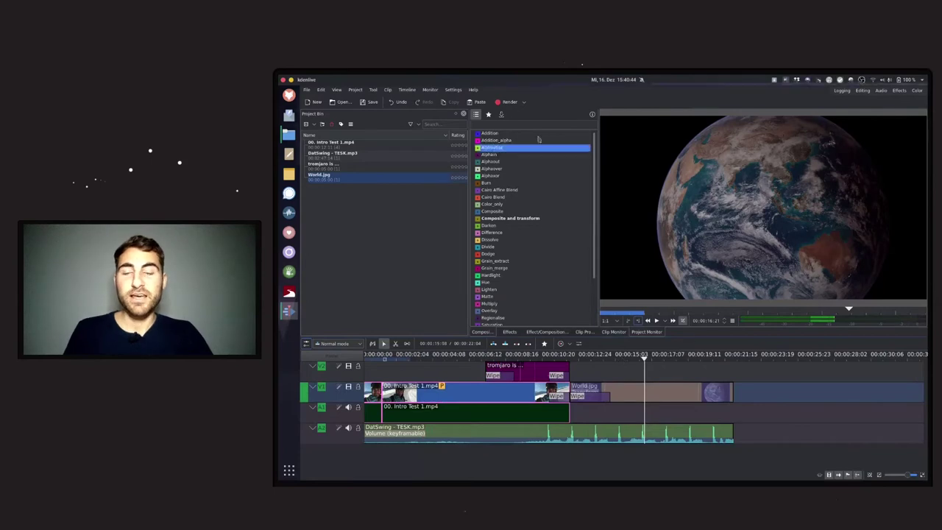
pyautogui.click(508, 103)
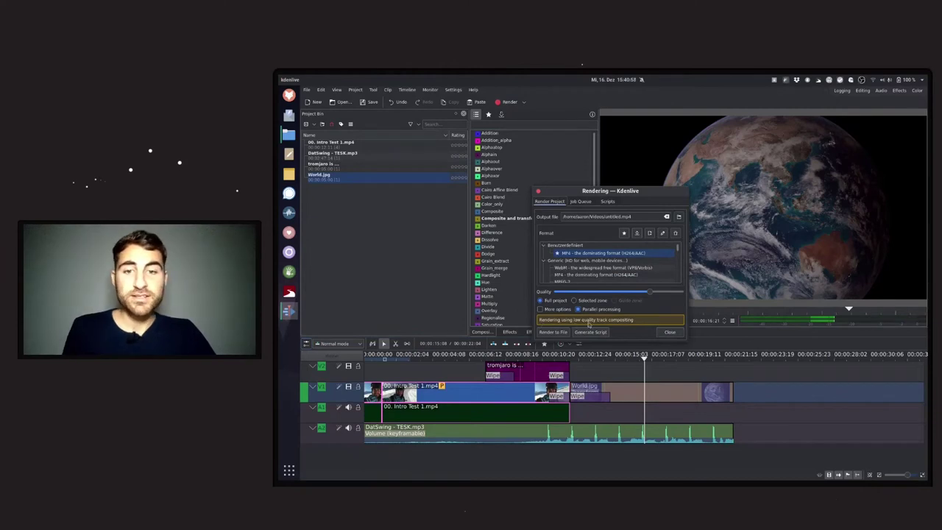
# - Set track compositing to High Quality and recheck the Render dialog for the compositing warning
pyautogui.click(669, 332)
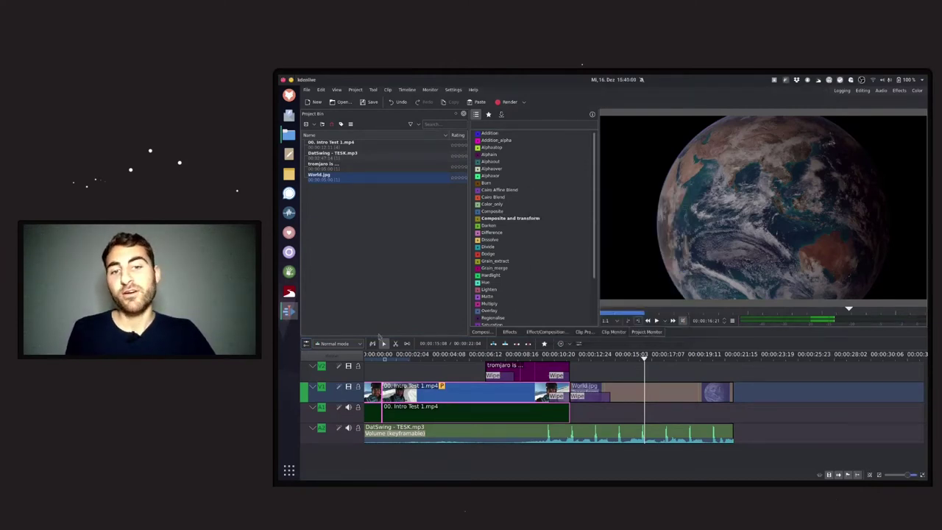
pyautogui.click(306, 344)
pyautogui.moveTo(372, 354)
pyautogui.click(409, 371)
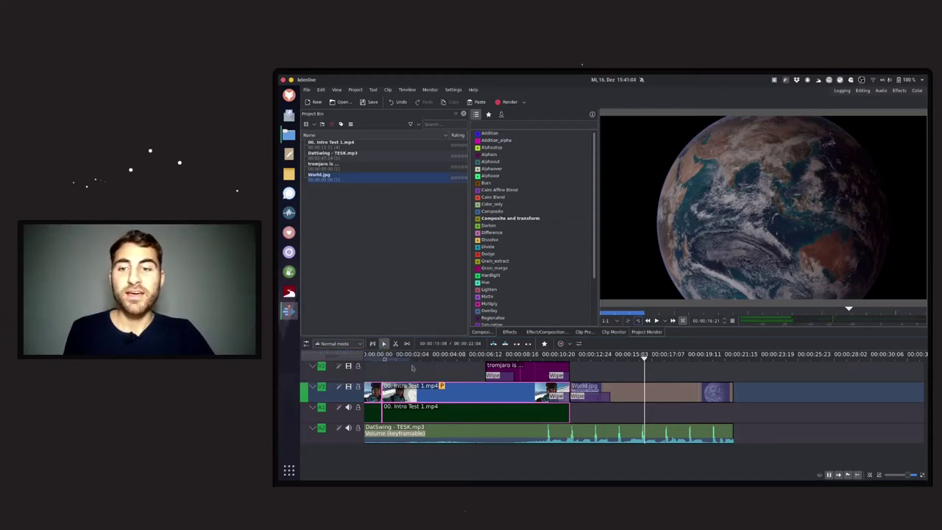
pyautogui.click(508, 102)
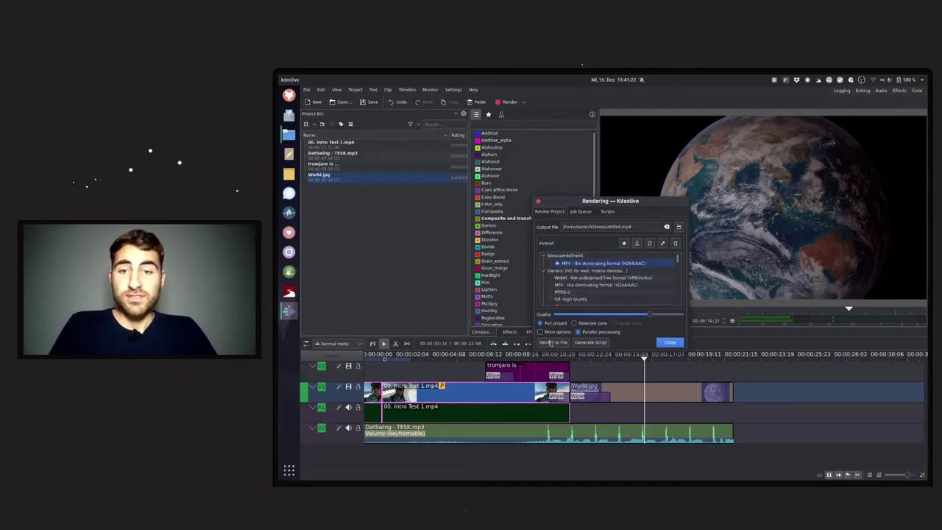
pyautogui.click(669, 343)
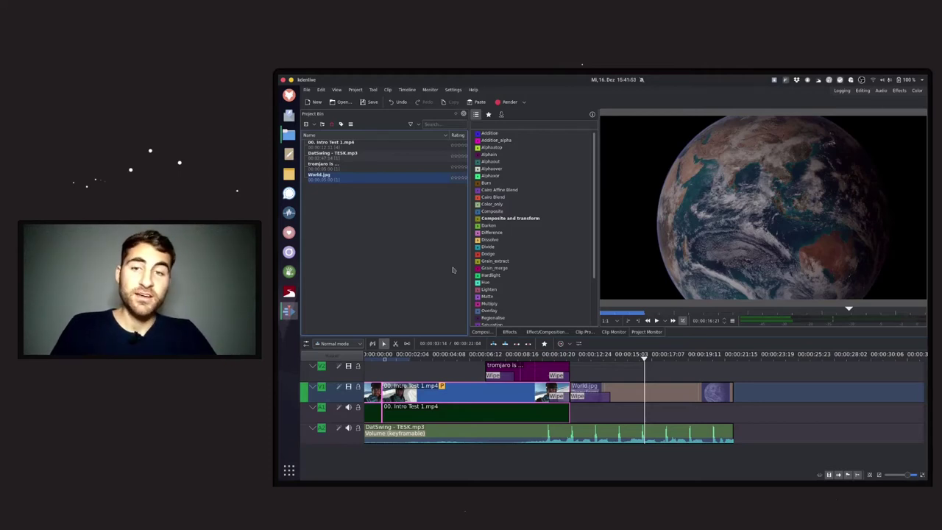
pyautogui.scroll(-2, 530, 214)
pyautogui.scroll(2, 530, 216)
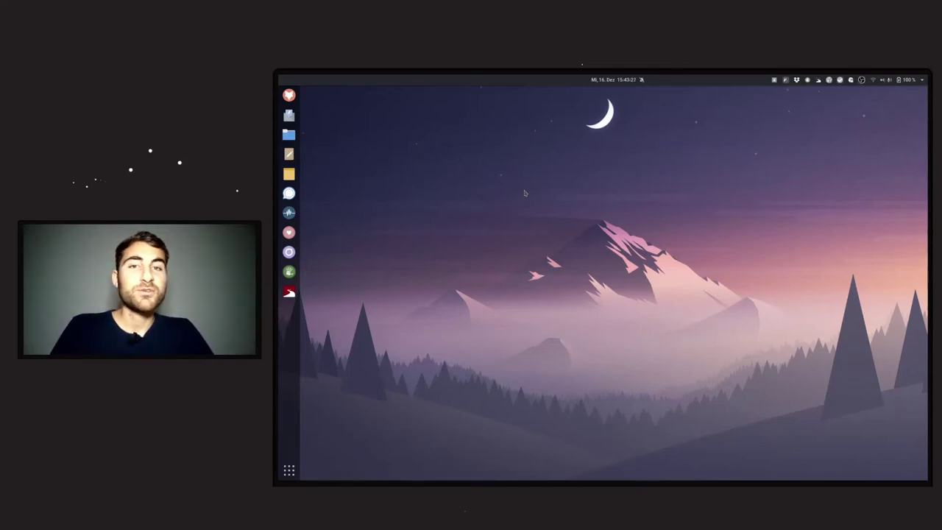
# - Open the grid of installed applications from the empty desktop
pyautogui.click(289, 469)
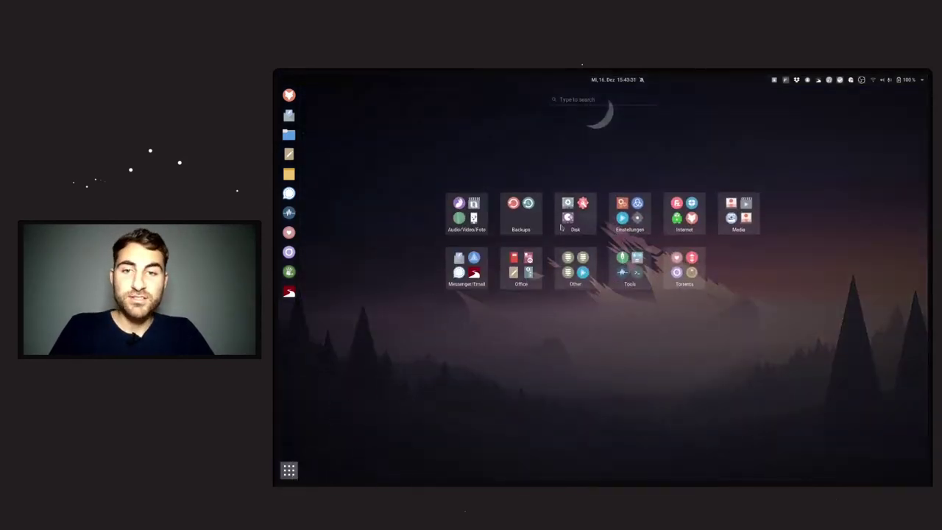
# - Look through the Backups app folder, then search 'times' in the overview to launch Timeshift
pyautogui.click(521, 221)
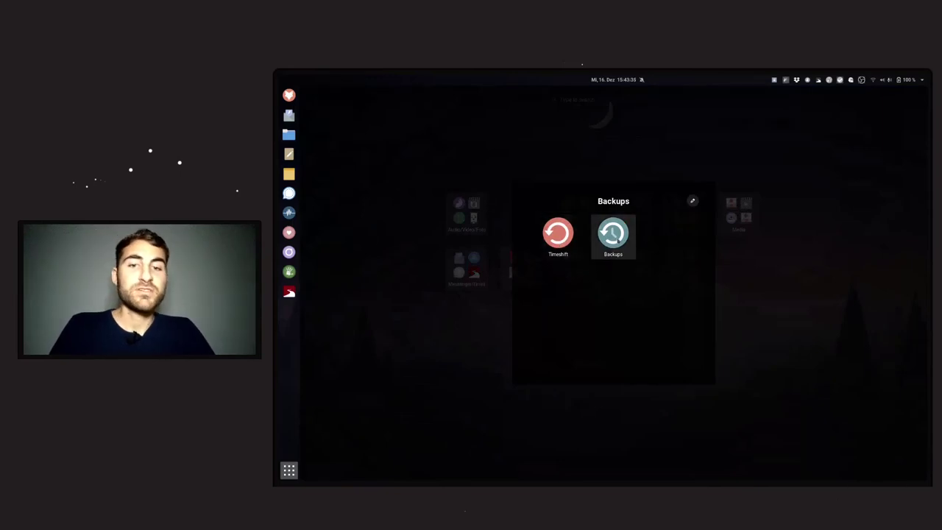
pyautogui.click(291, 462)
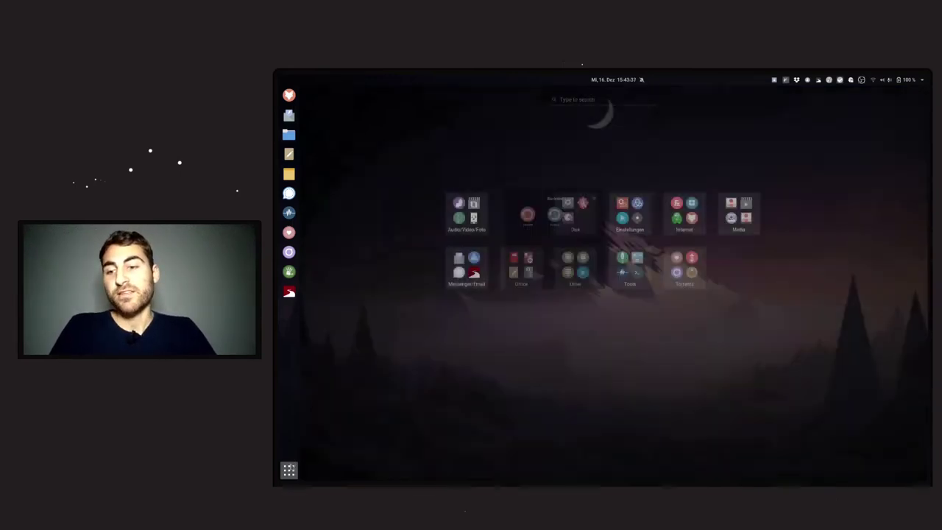
pyautogui.click(289, 469)
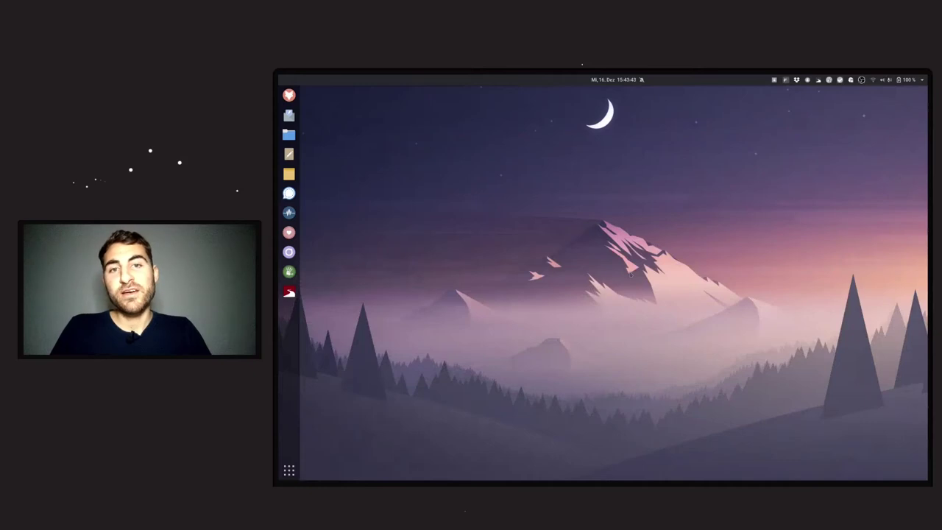
pyautogui.press('super')
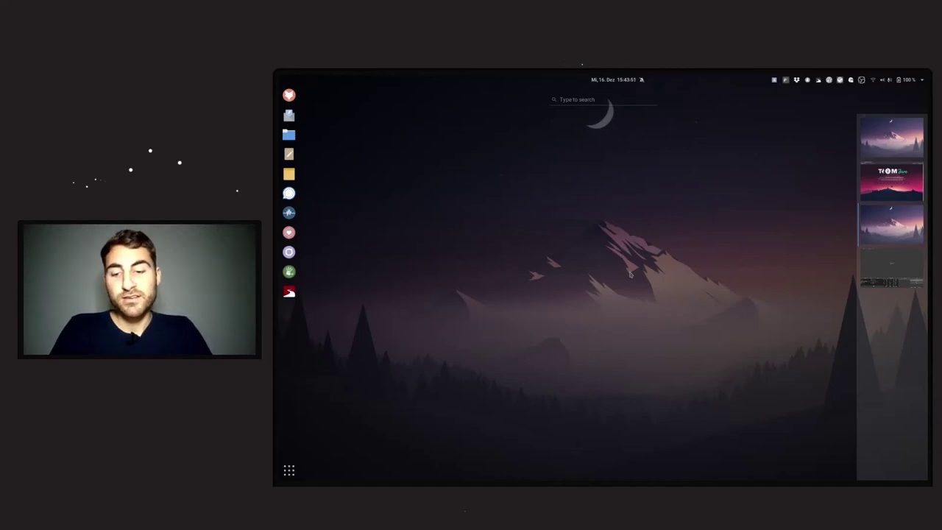
pyautogui.write('times')
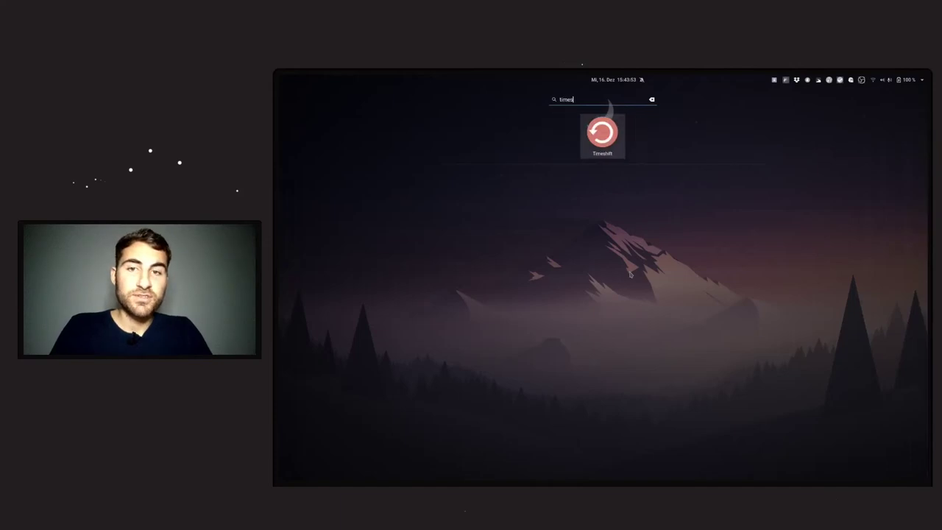
pyautogui.press('Return')
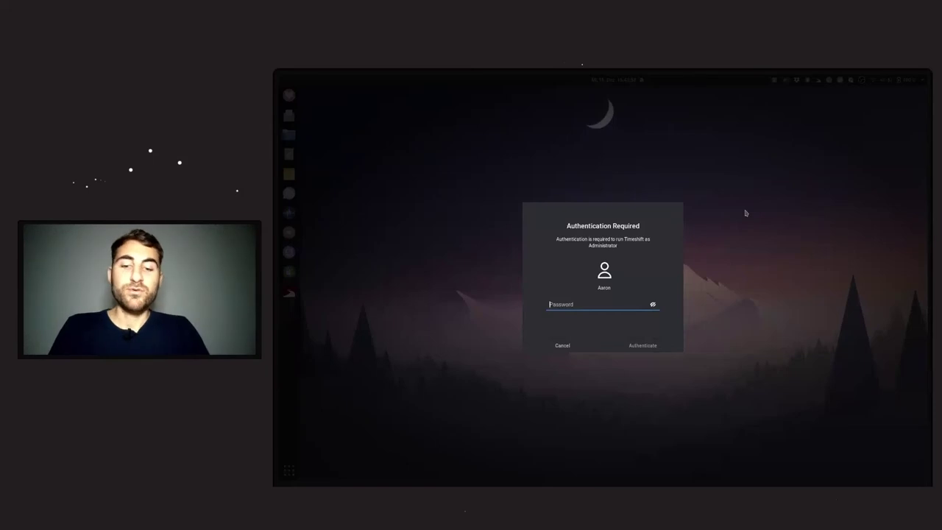
# - Authenticate with the administrator password to open Timeshift, then bring up its settings
pyautogui.write('••••••••••••')
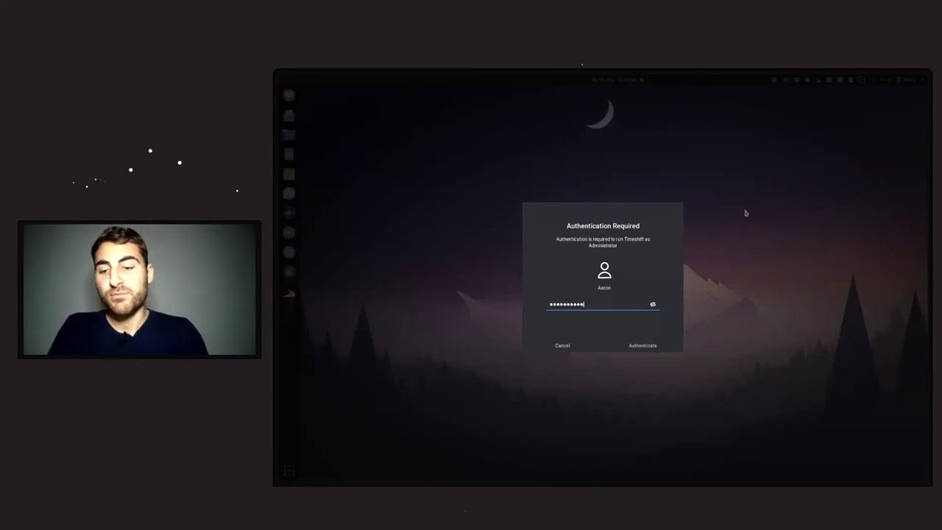
pyautogui.press('Return')
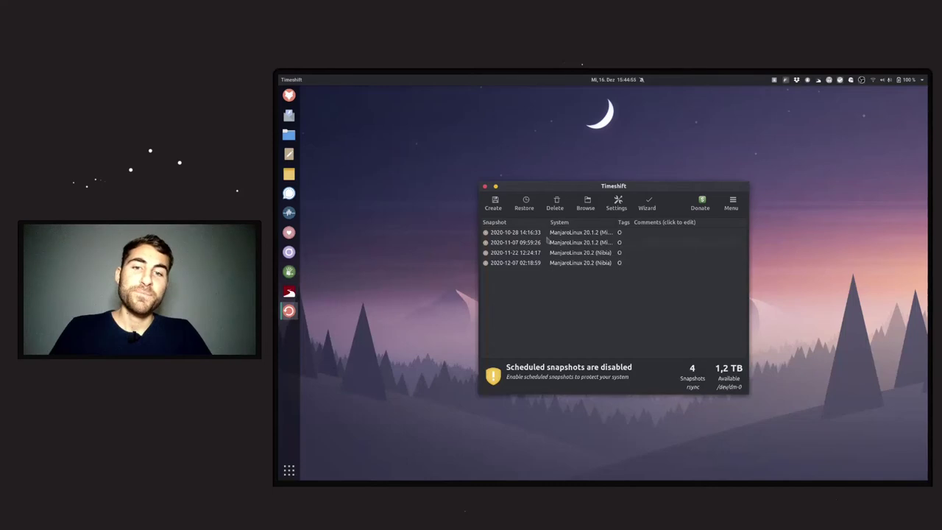
pyautogui.click(622, 209)
# - Review Location and Schedule settings, set root to Include All Files, and open Home in Files
pyautogui.click(545, 185)
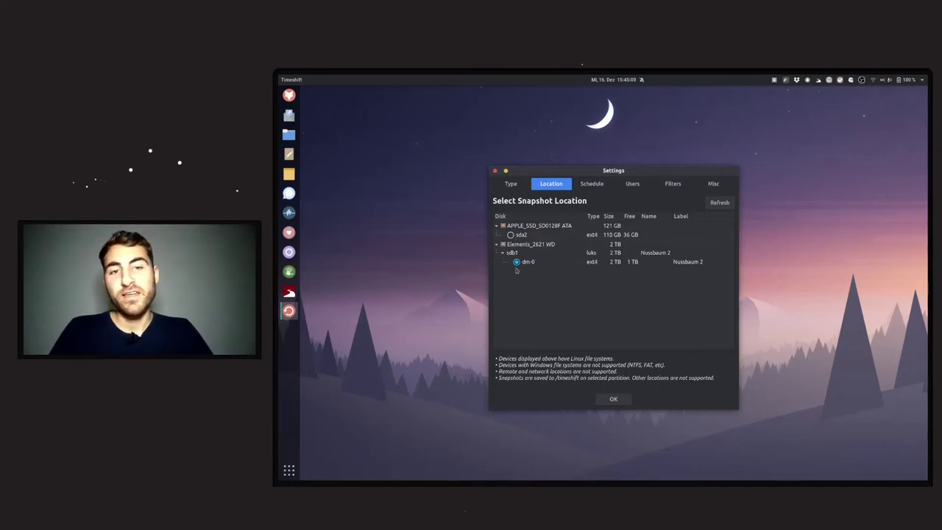
pyautogui.click(598, 187)
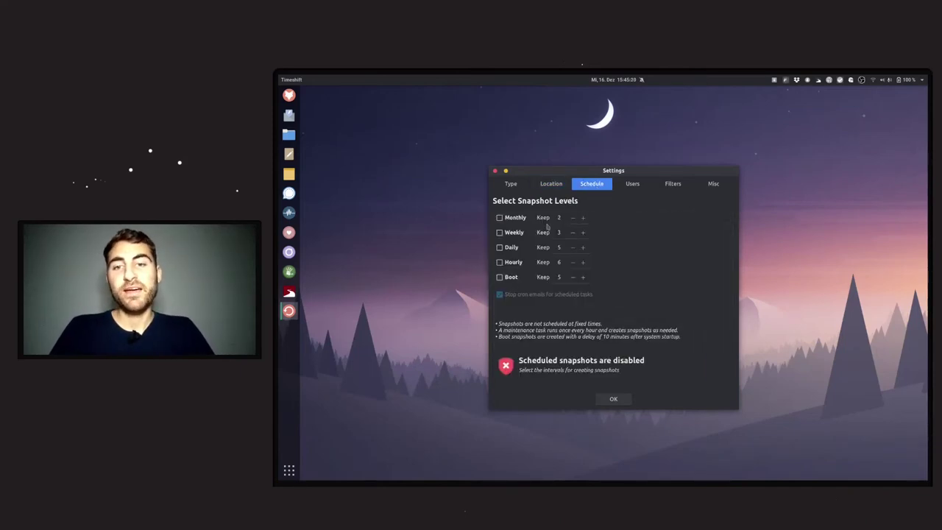
pyautogui.click(633, 186)
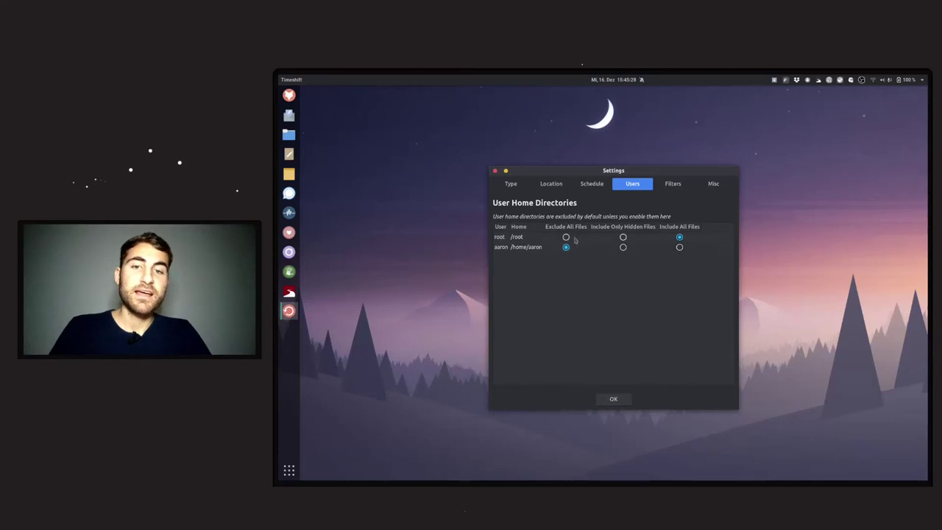
pyautogui.click(680, 237)
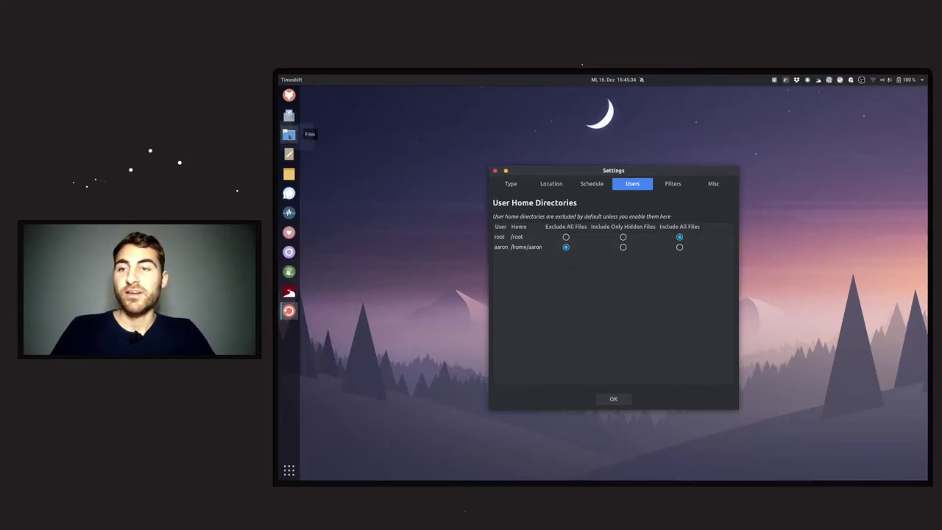
pyautogui.click(288, 135)
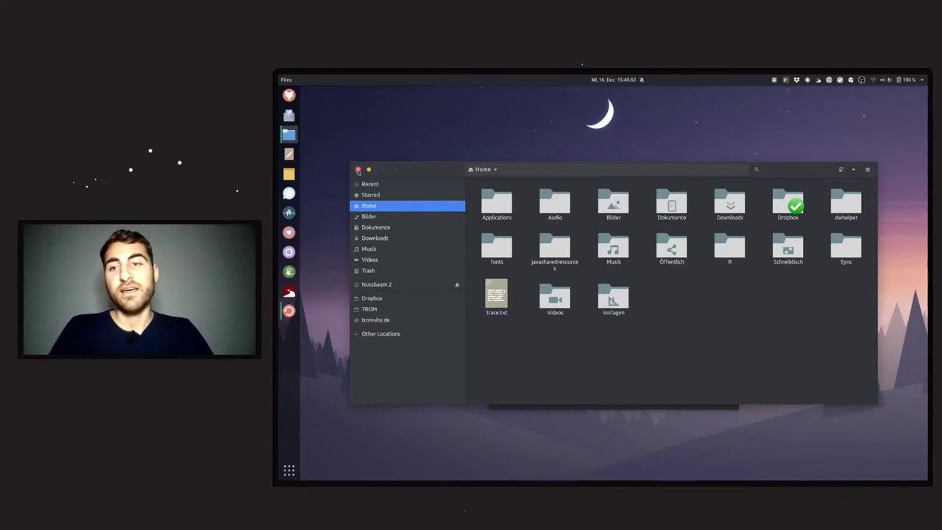
pyautogui.click(358, 170)
# - Check the include and exclude patterns on Timeshift's Filters tab
pyautogui.click(672, 184)
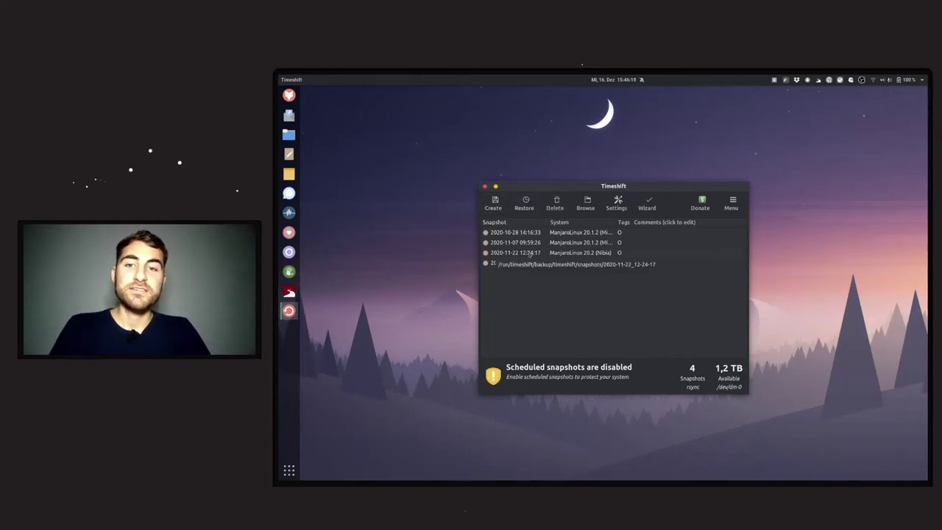
# - Begin restoring the 2020-11-07 snapshot, review target devices (/ on sda2, /boot/efi on sda1), then cancel
pyautogui.click(532, 243)
pyautogui.click(525, 204)
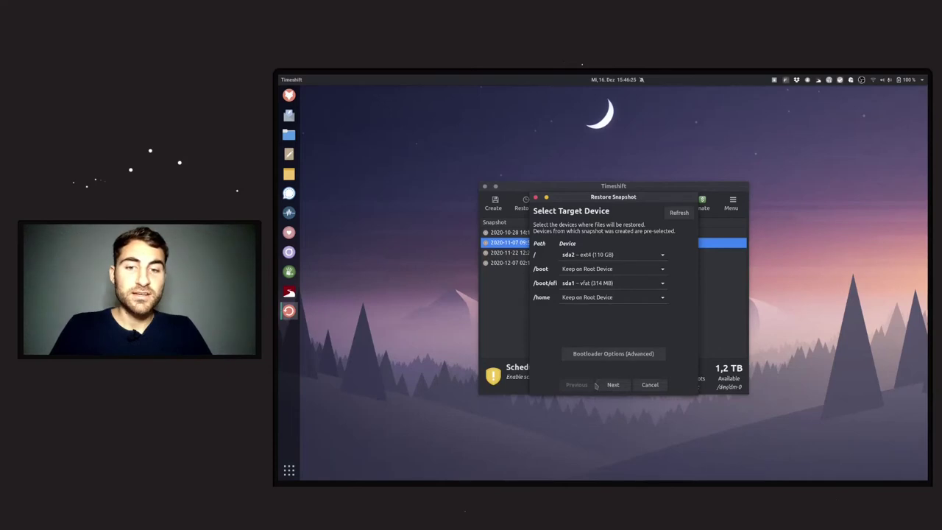
pyautogui.click(650, 385)
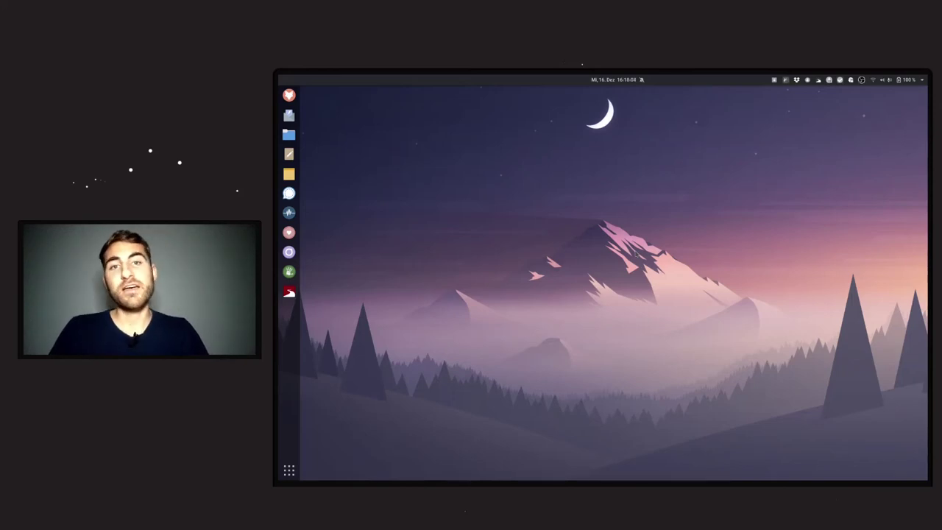
# - Find timeshift-autosnap in Add/Remove Software, queue then unqueue its install, and close the manager
pyautogui.press('super')
pyautogui.write('add')
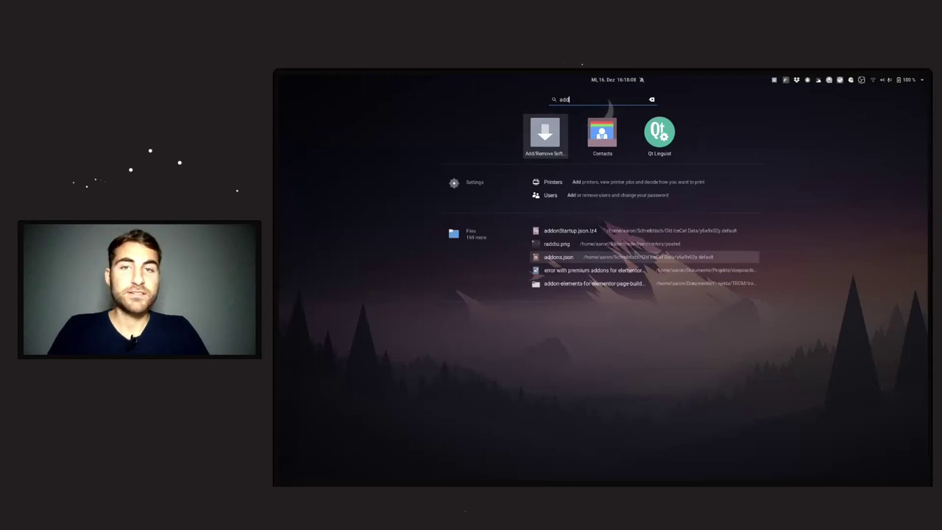
pyautogui.press('Return')
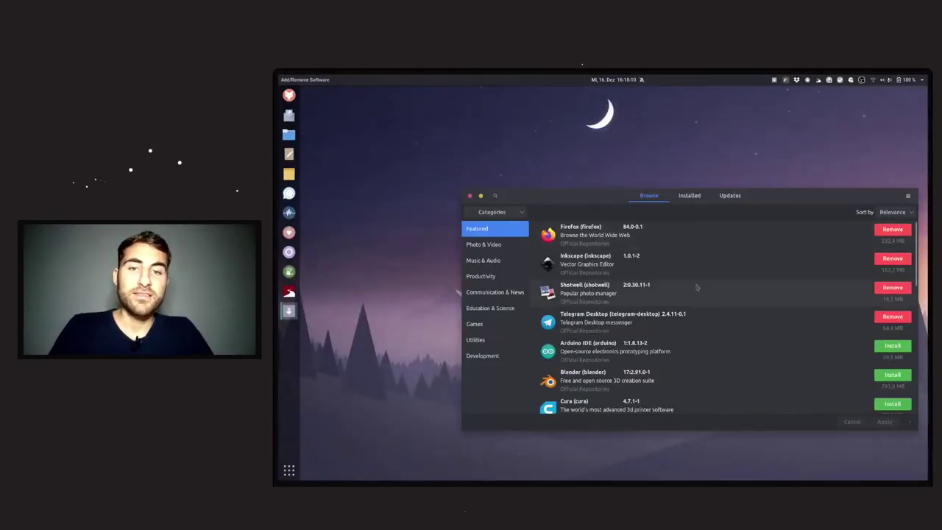
pyautogui.write('timeshift')
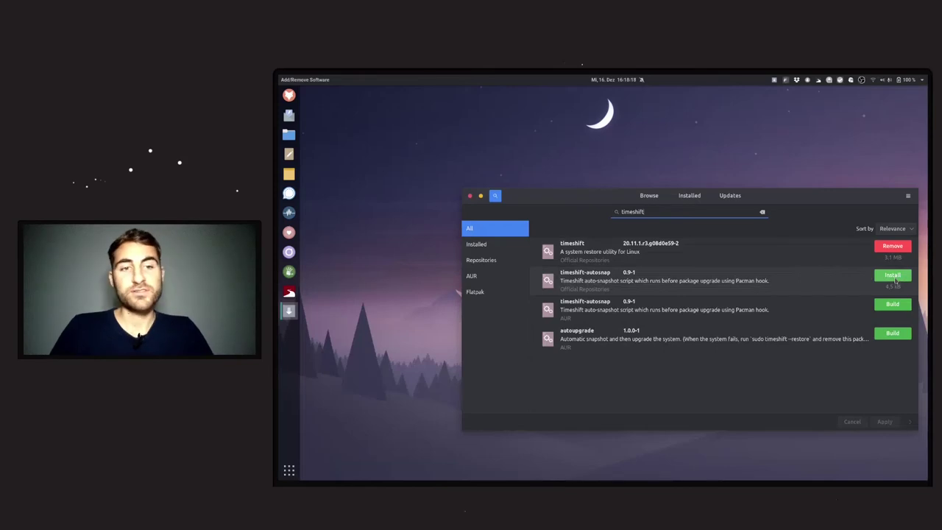
pyautogui.click(893, 277)
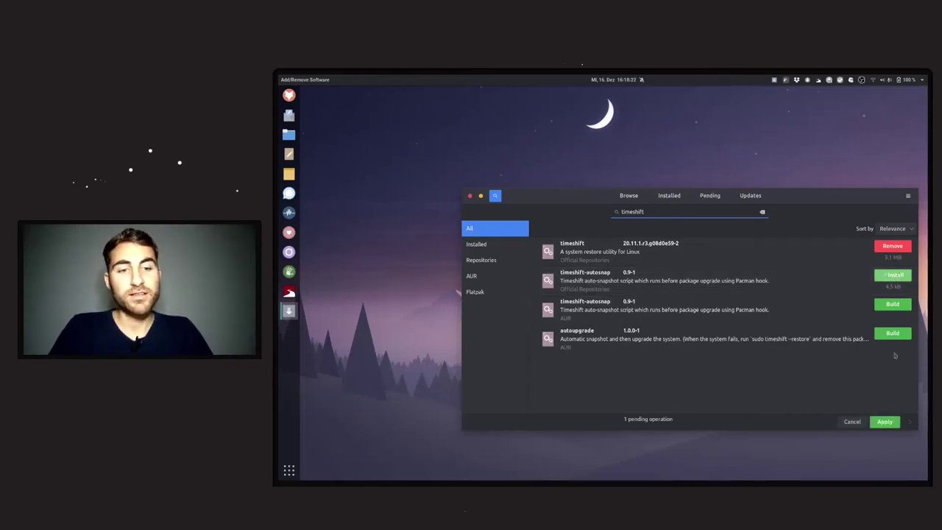
pyautogui.click(893, 276)
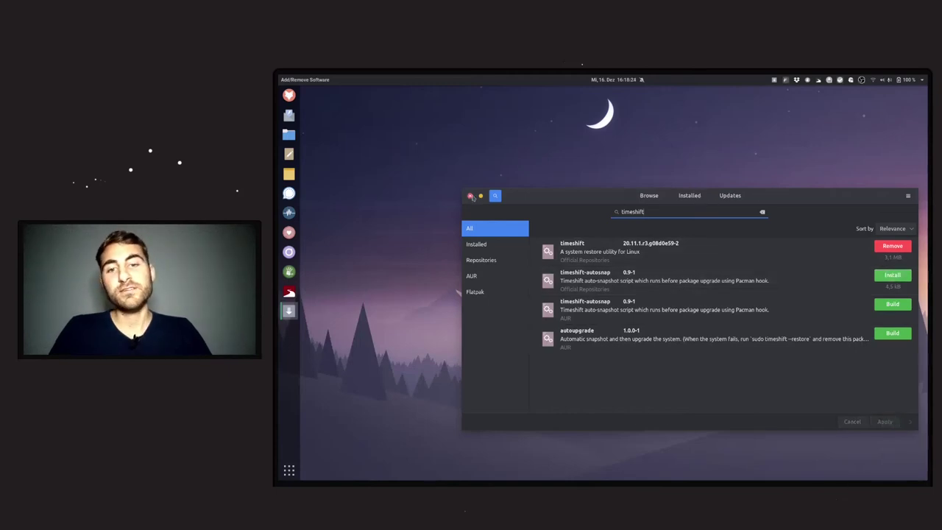
pyautogui.click(469, 196)
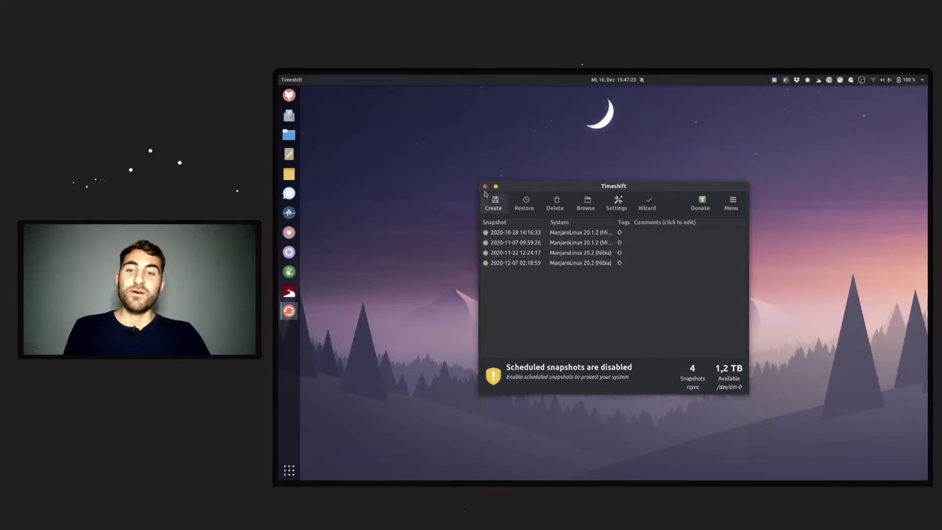
# - Close Timeshift and launch Backups (Déjà Dup) through an overview search for 'backu'
pyautogui.click(484, 187)
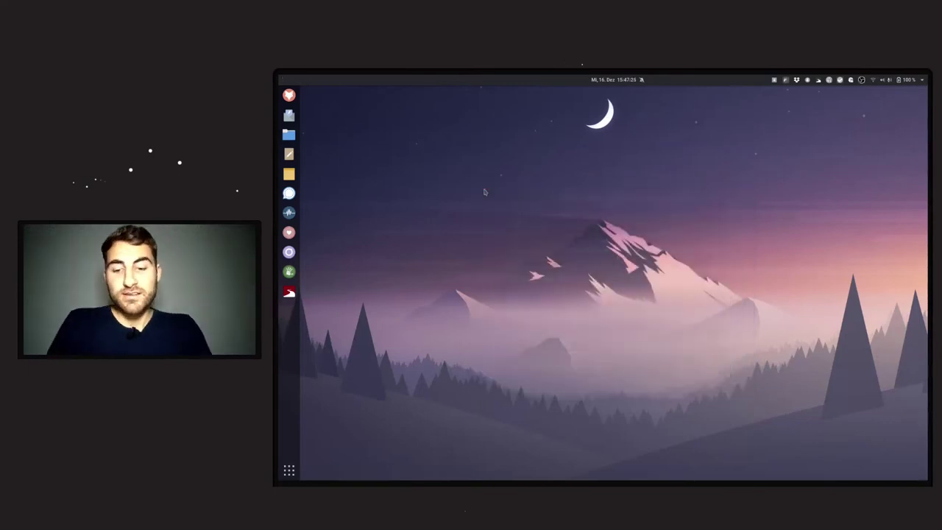
pyautogui.press('super')
pyautogui.write('deja')
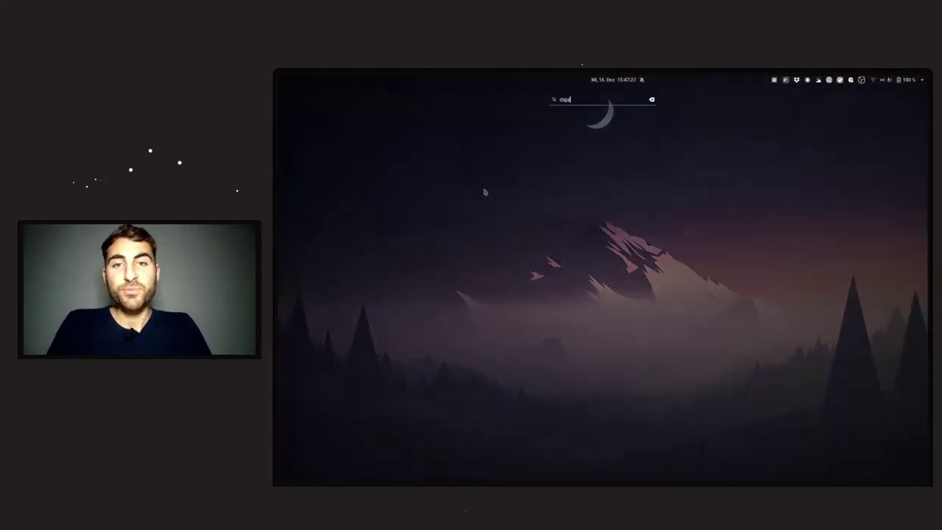
pyautogui.press('BackSpace')
pyautogui.press('BackSpace')
pyautogui.press('BackSpace')
pyautogui.press('BackSpace')
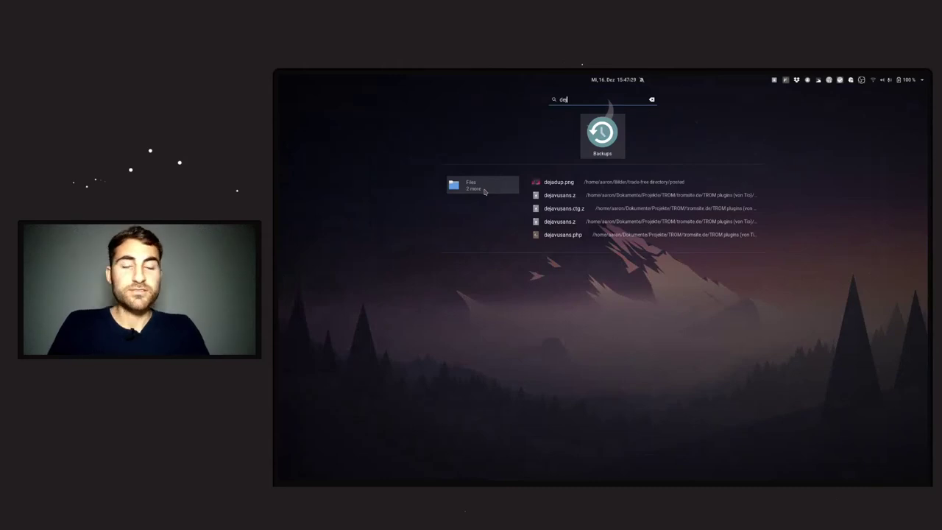
pyautogui.write('backu')
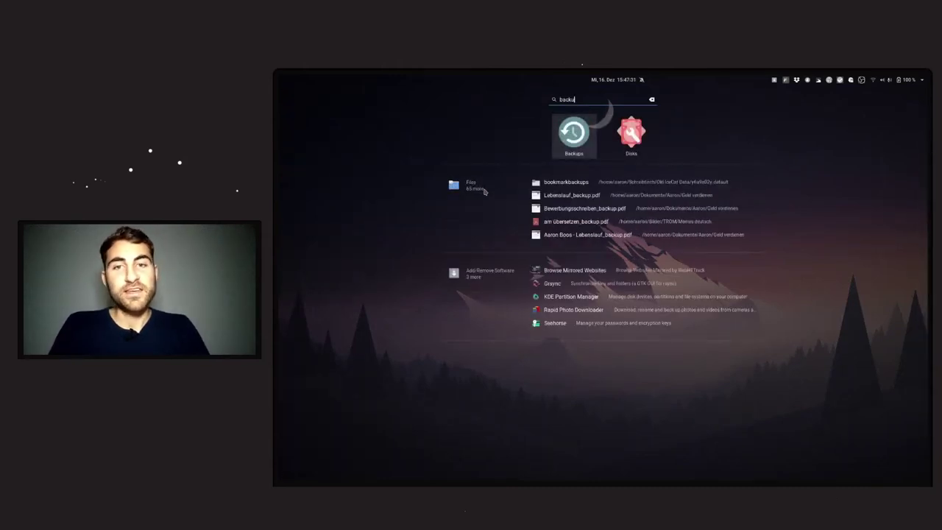
pyautogui.press('Return')
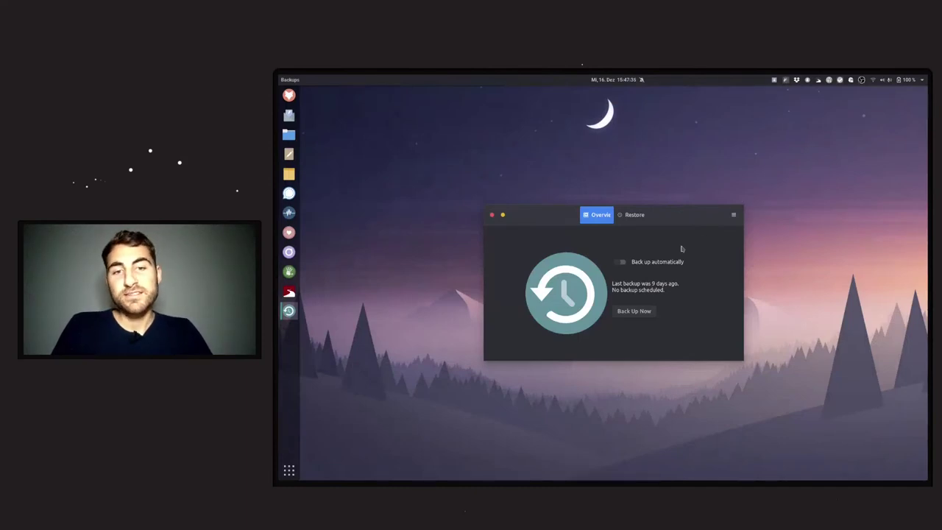
pyautogui.click(733, 214)
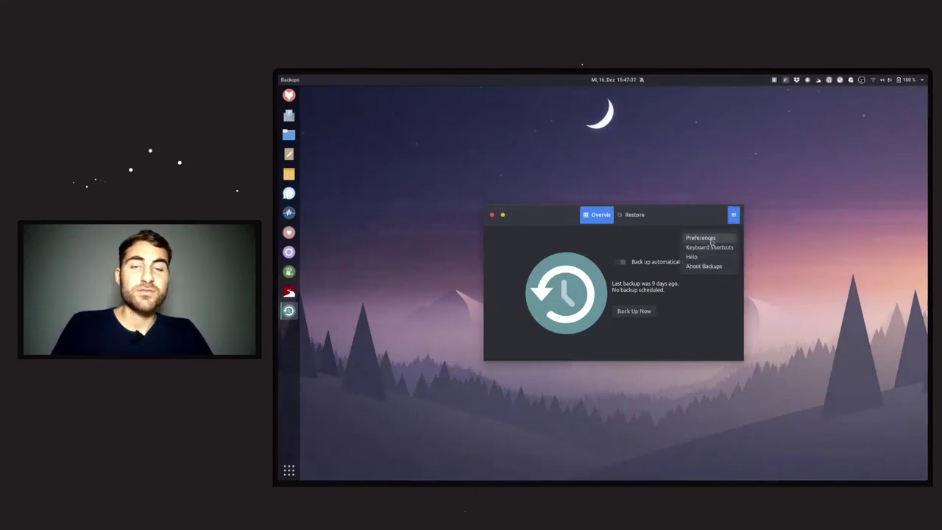
# - Open Déjà Dup Preferences showing Forever retention and the switched-off weekly automatic backup
pyautogui.click(711, 240)
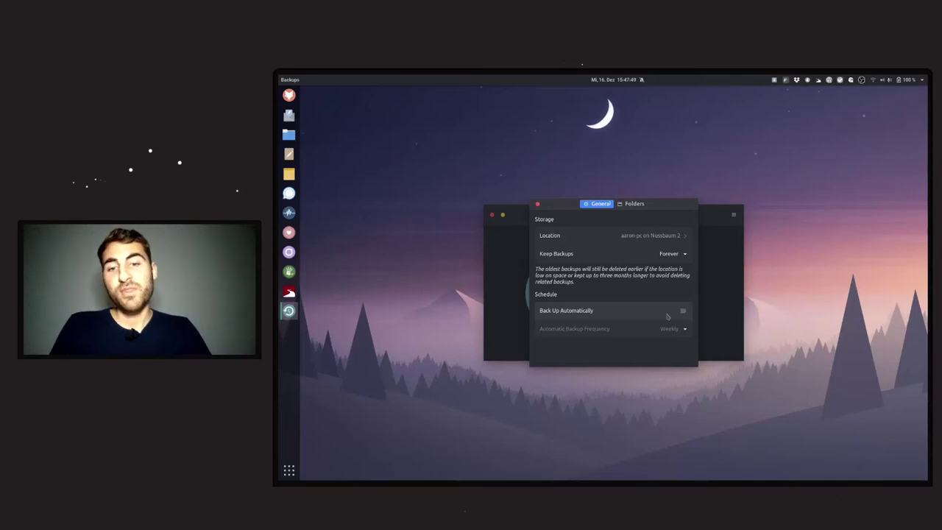
# - Confirm Home is backed up with Trash and Downloads ignored, close Preferences, and open Restore
pyautogui.click(622, 203)
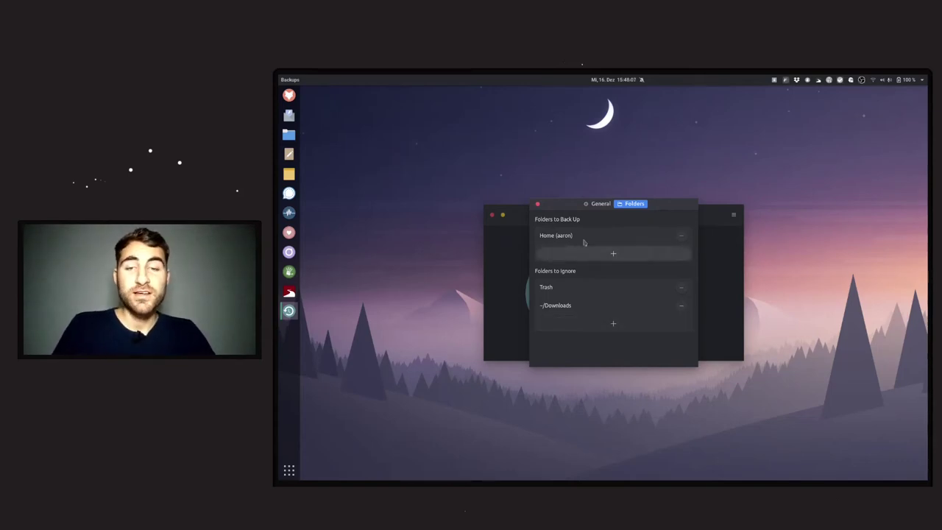
pyautogui.click(538, 204)
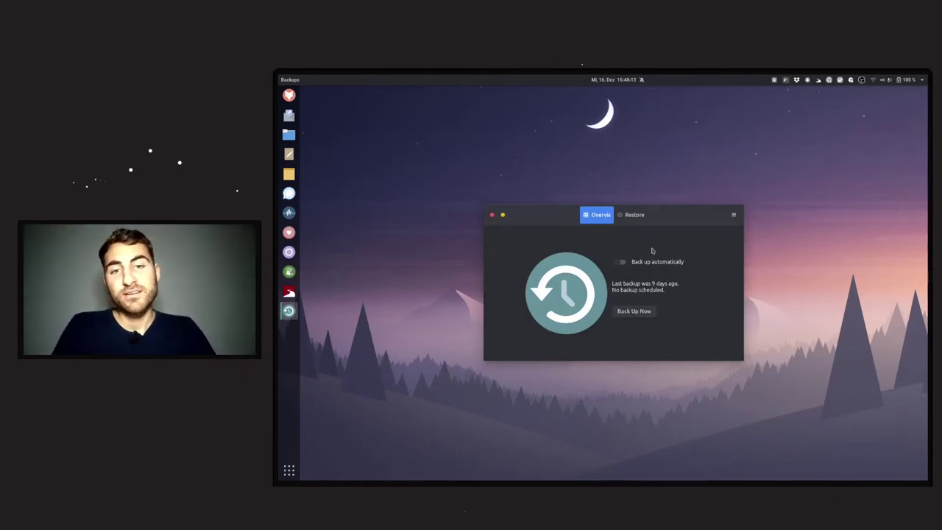
pyautogui.click(633, 216)
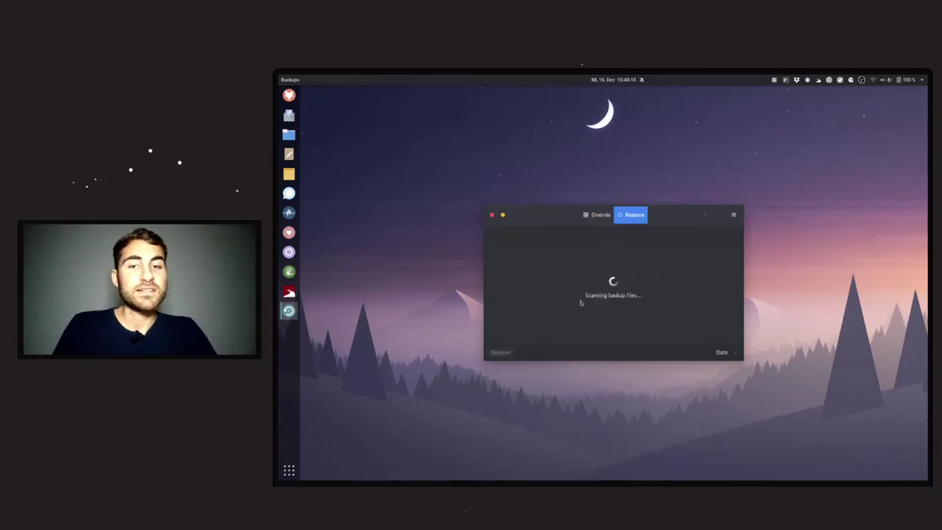
# - Browse the available backup dates, keep 07.12.2020 selected, and close the Backups app
pyautogui.click(735, 356)
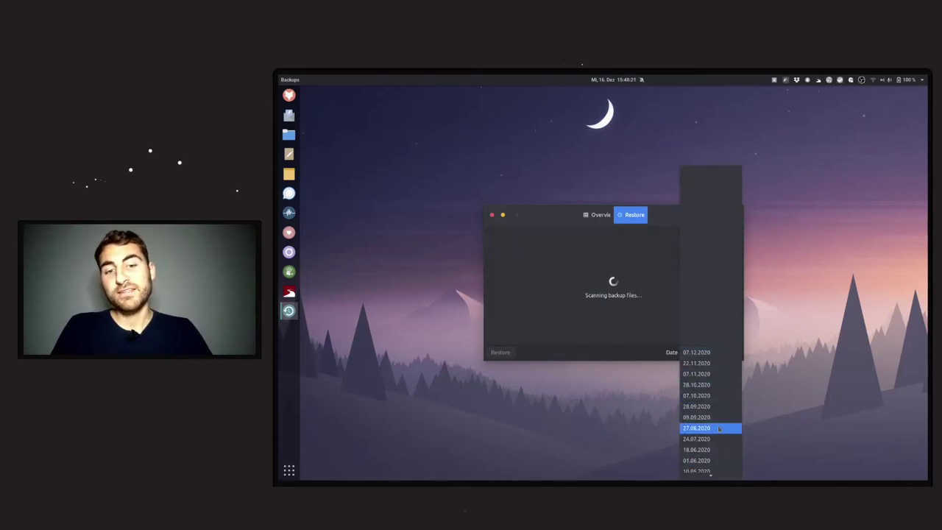
pyautogui.scroll(5, 719, 428)
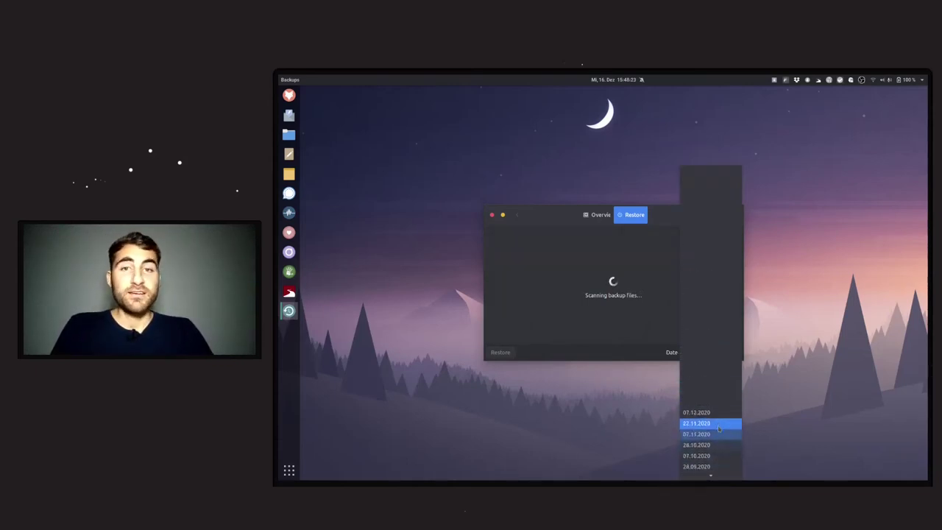
pyautogui.click(655, 352)
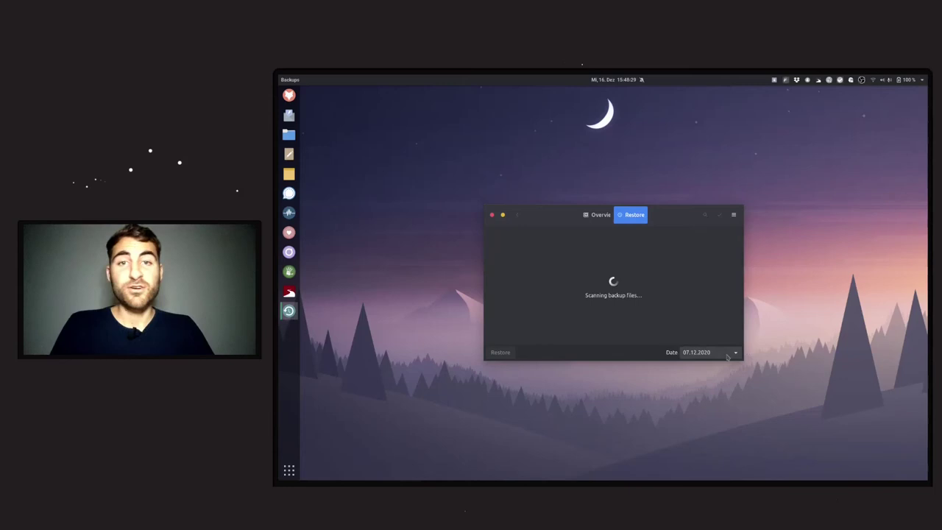
pyautogui.click(491, 214)
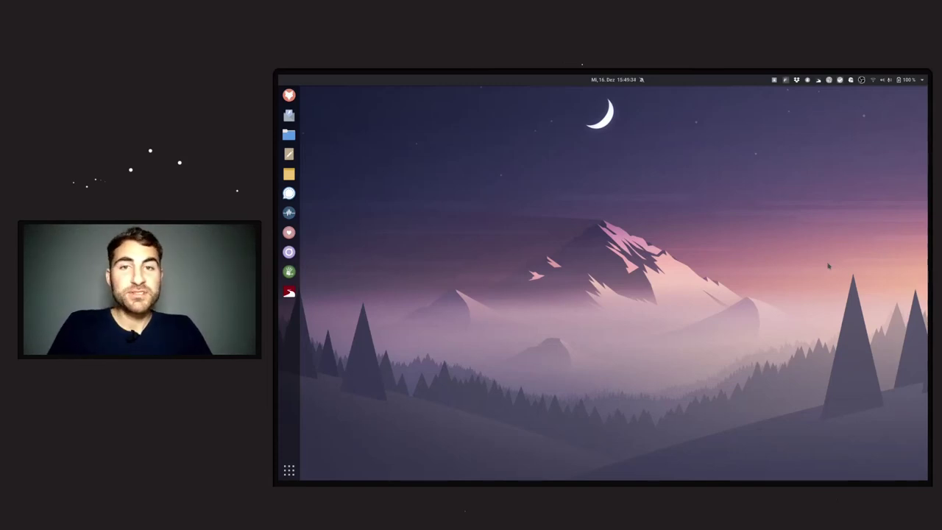
# - Launch Manjaro Settings Manager via an overview search for 'manjaro' and open its Kernel page
pyautogui.press('super')
pyautogui.write('manjaro')
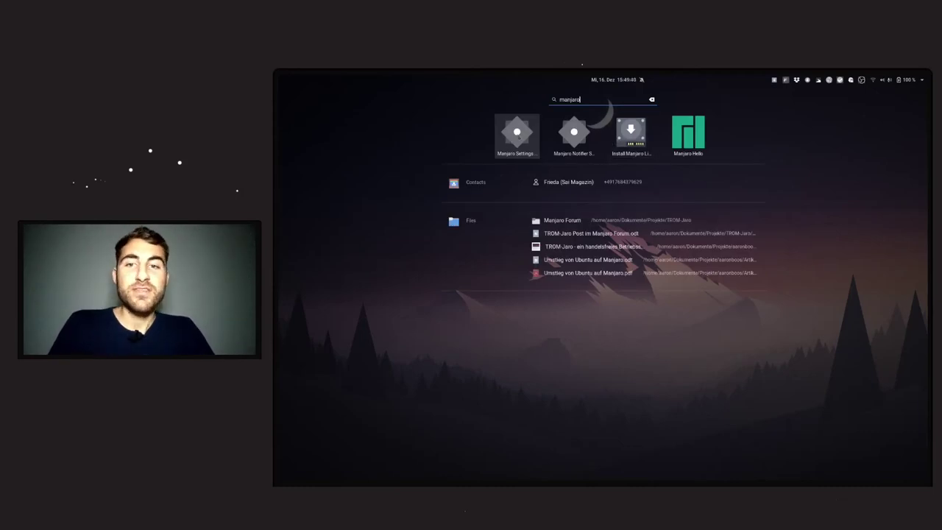
pyautogui.click(519, 137)
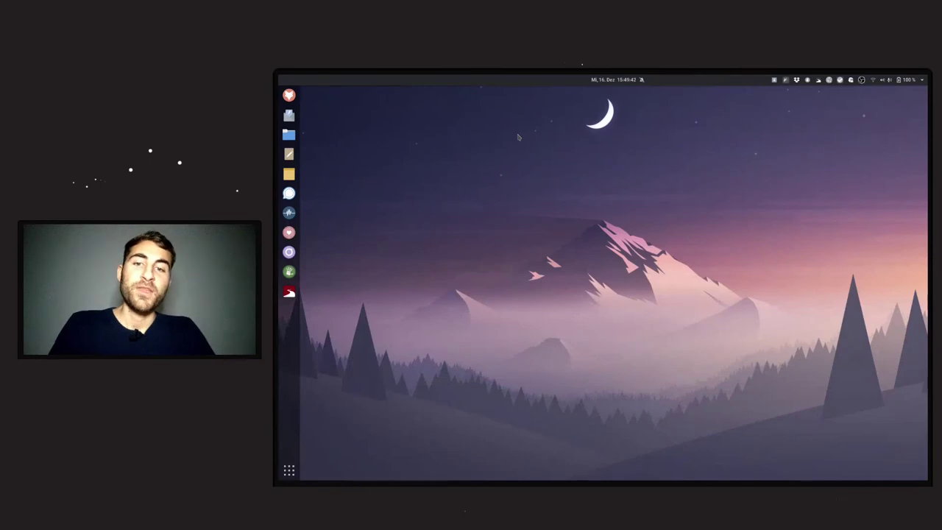
pyautogui.click(520, 216)
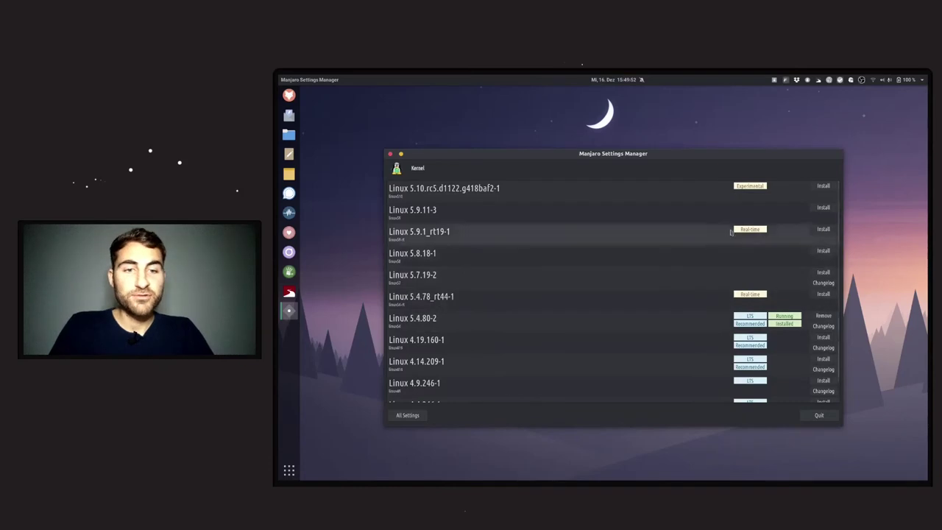
# - Browse the Language Packages and User Accounts pages, returning to All Settings after each
pyautogui.click(408, 416)
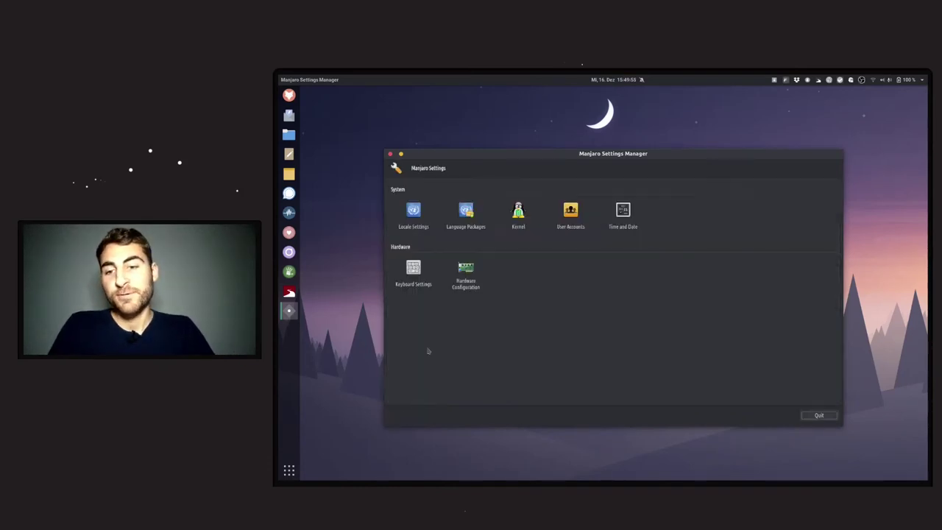
pyautogui.click(480, 212)
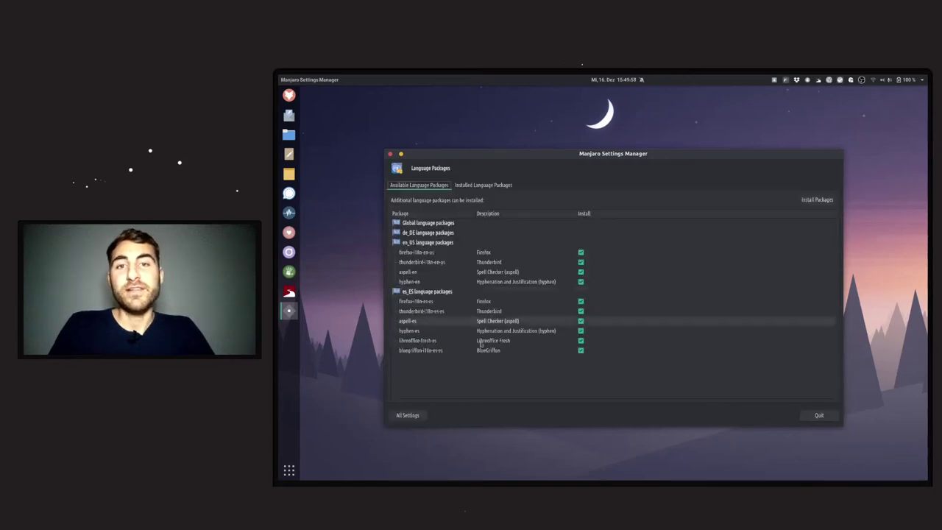
pyautogui.click(417, 414)
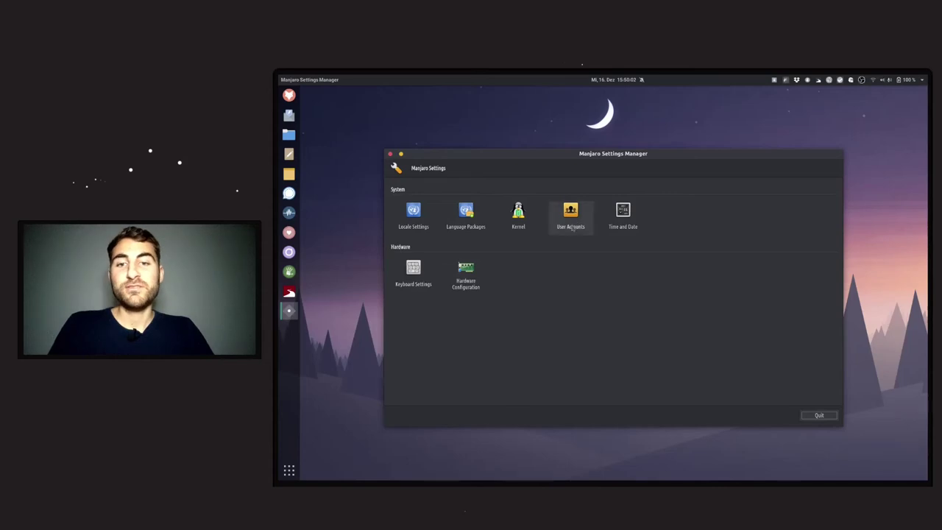
pyautogui.click(574, 219)
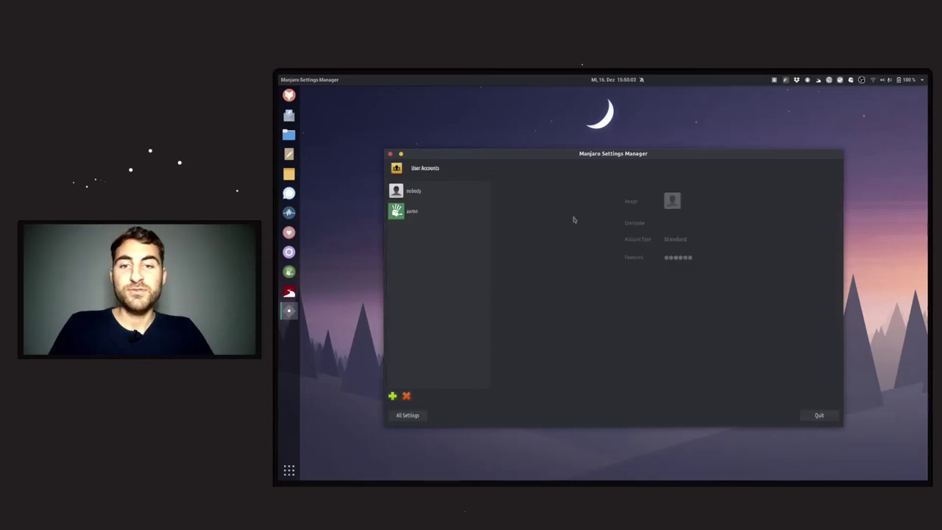
pyautogui.click(410, 416)
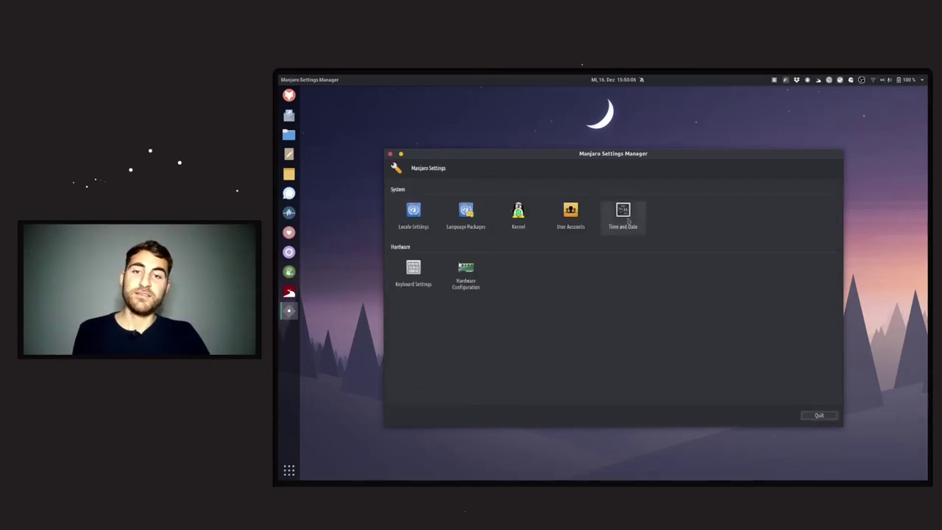
# - Check Time and Date and the German Keyboard Settings, then move on to Hardware Configuration
pyautogui.click(623, 215)
pyautogui.click(414, 417)
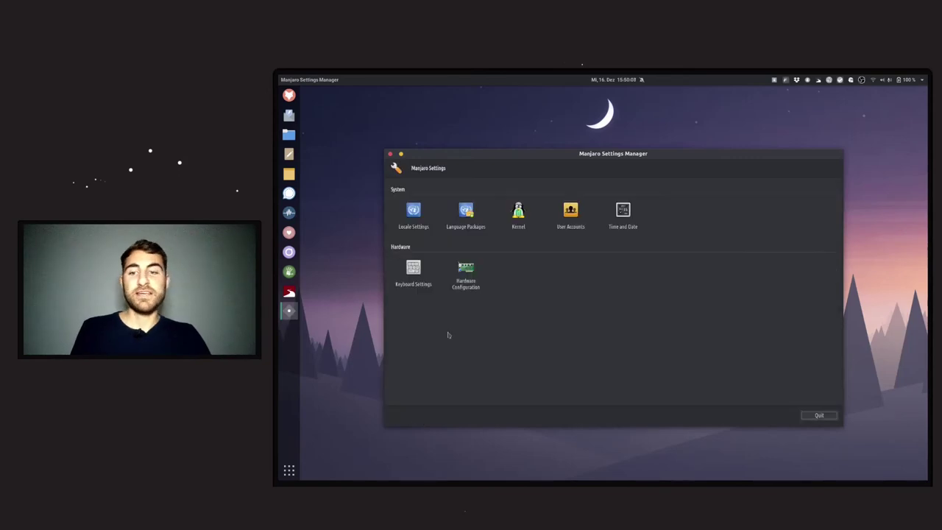
pyautogui.click(416, 275)
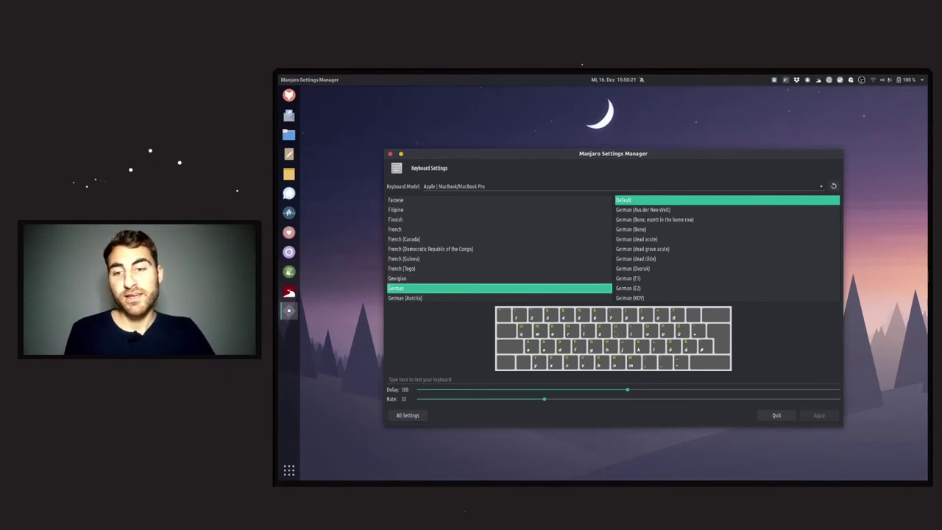
pyautogui.click(411, 415)
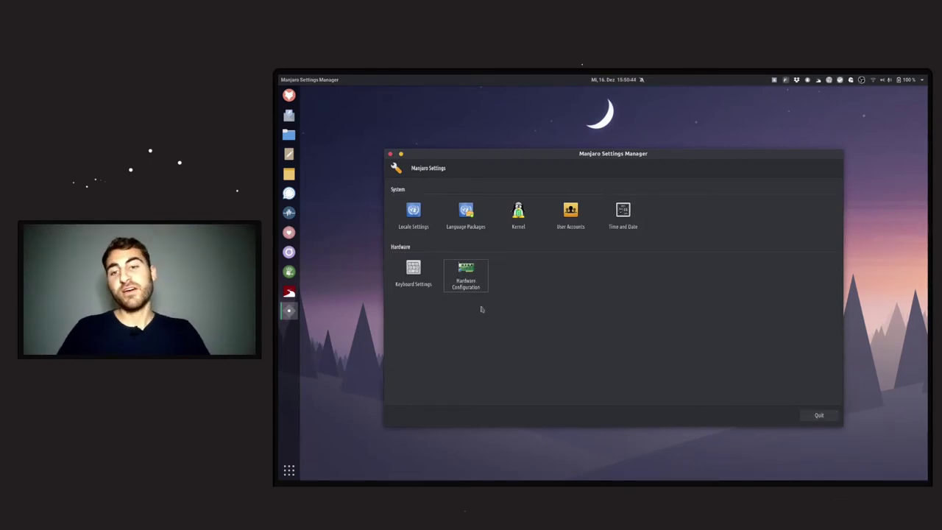
pyautogui.click(464, 284)
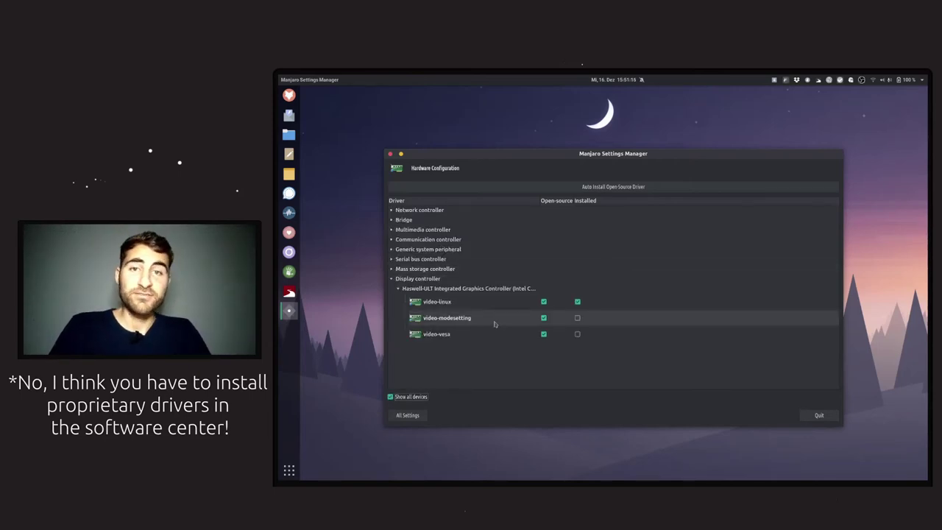
# - List only the display controller's drivers (video-linux for Intel graphics), then return to All Settings
pyautogui.click(391, 397)
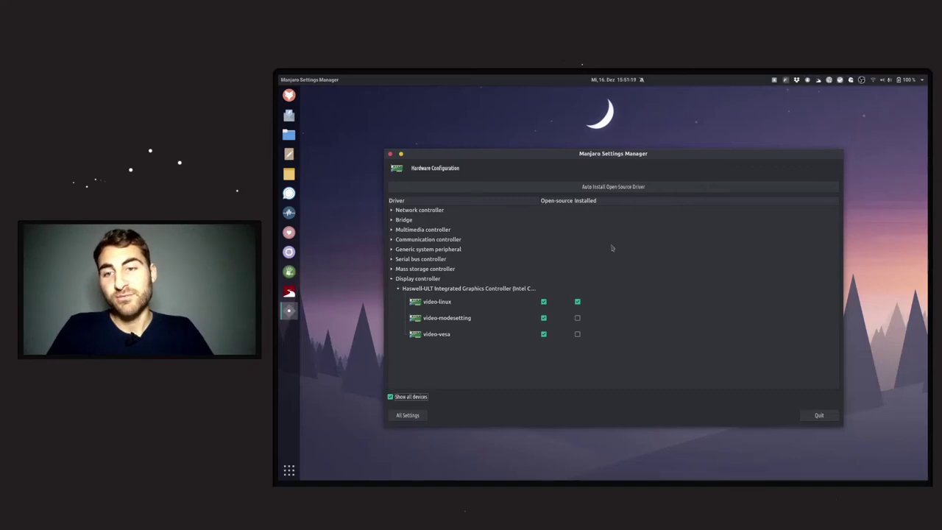
pyautogui.click(408, 415)
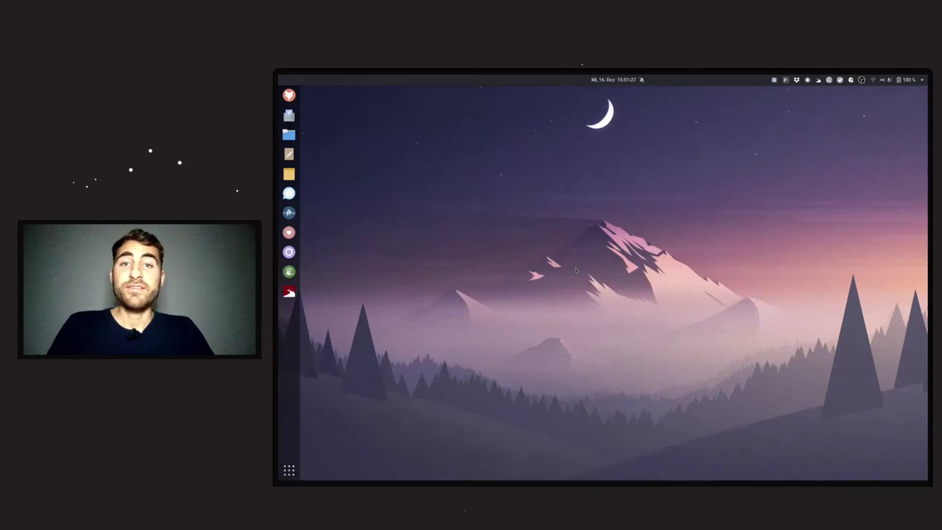
# - Launch GNOME Settings by searching 'setting' in Activities
pyautogui.press('super')
pyautogui.write('setting')
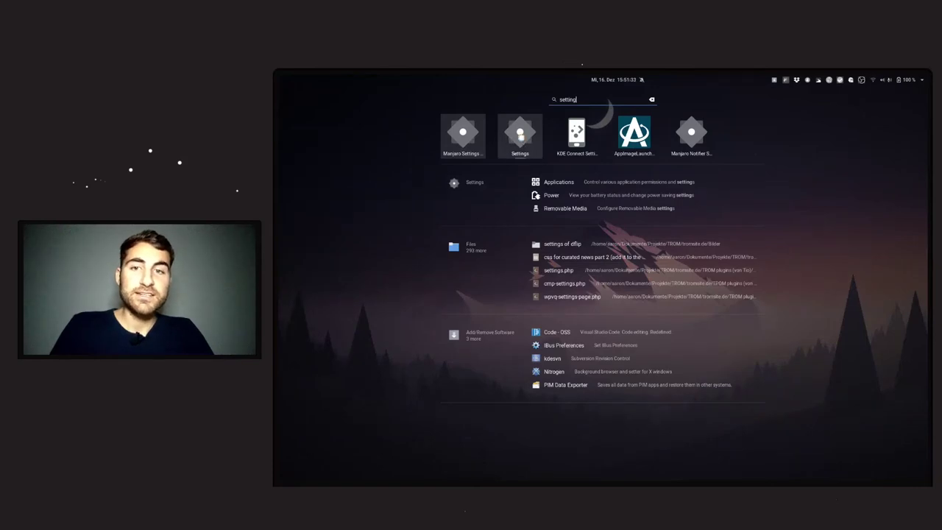
pyautogui.click(521, 137)
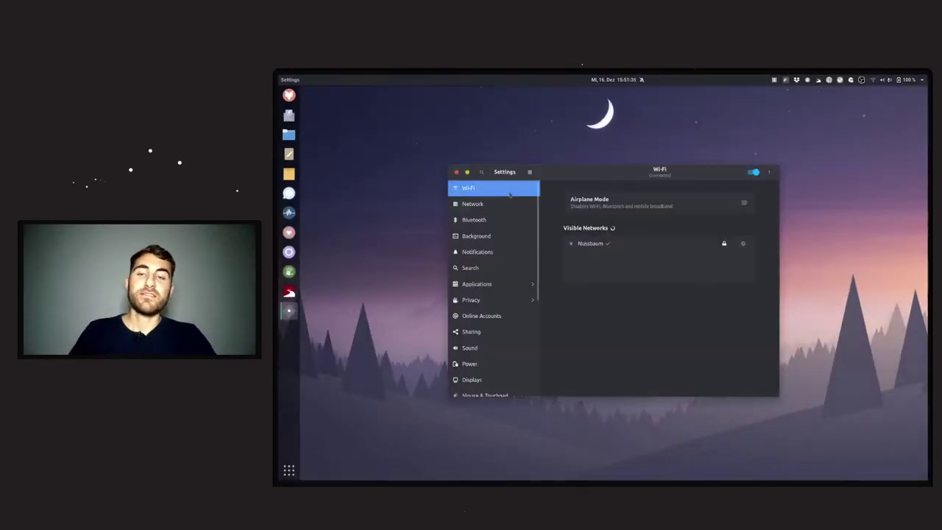
# - On the Background page, try the red sunset and night windmill wallpapers, then reapply night mountain
pyautogui.click(490, 237)
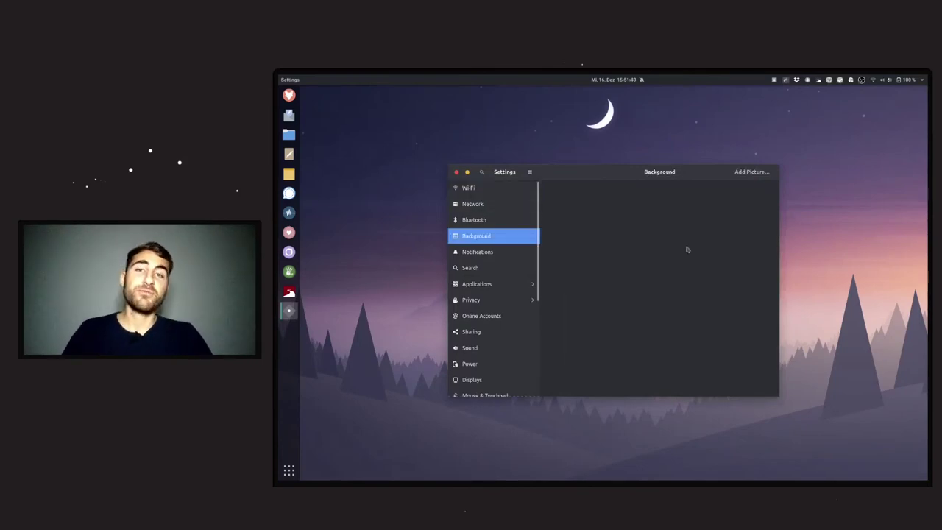
pyautogui.scroll(-2, 655, 316)
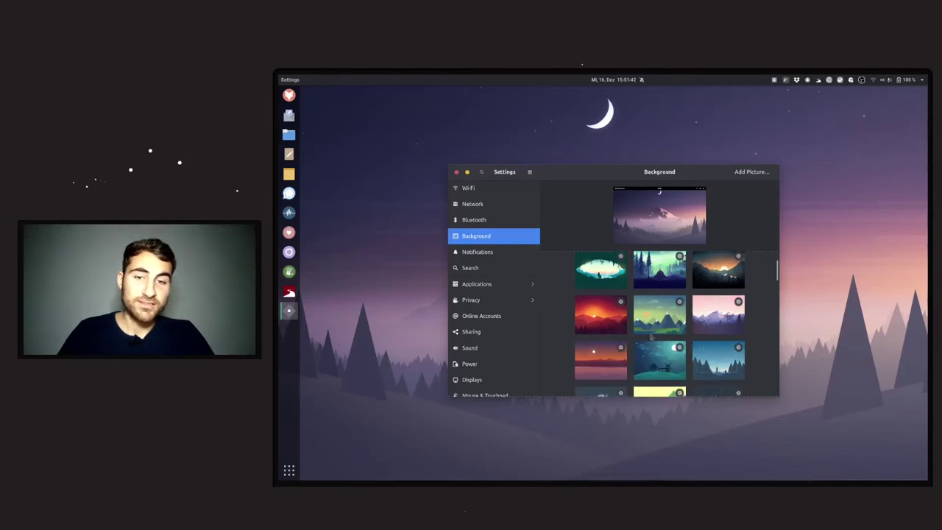
pyautogui.click(599, 325)
pyautogui.scroll(-1, 599, 324)
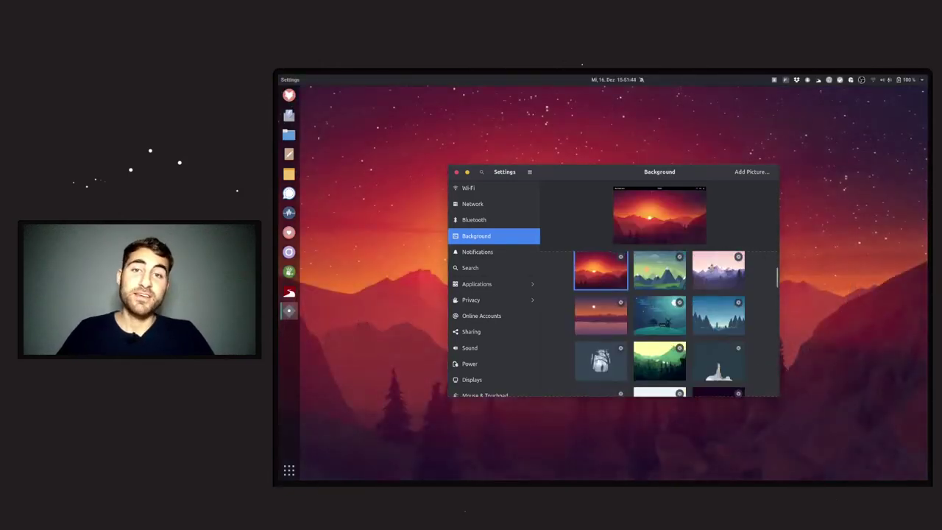
pyautogui.click(659, 312)
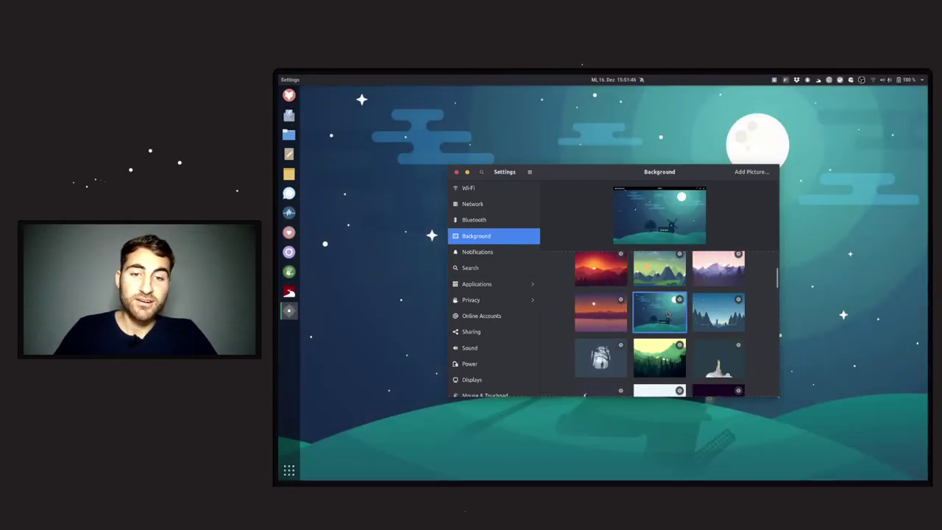
pyautogui.scroll(-3, 667, 314)
pyautogui.scroll(-2, 668, 315)
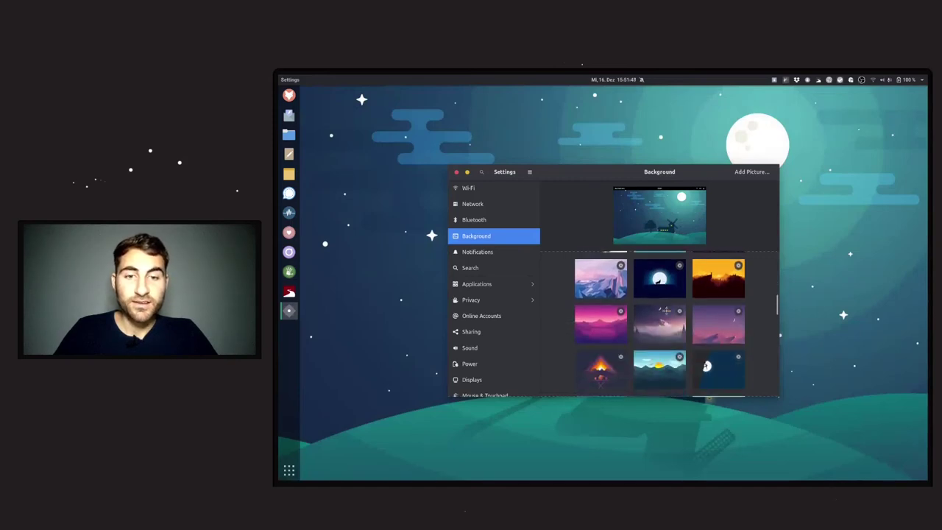
pyautogui.click(667, 314)
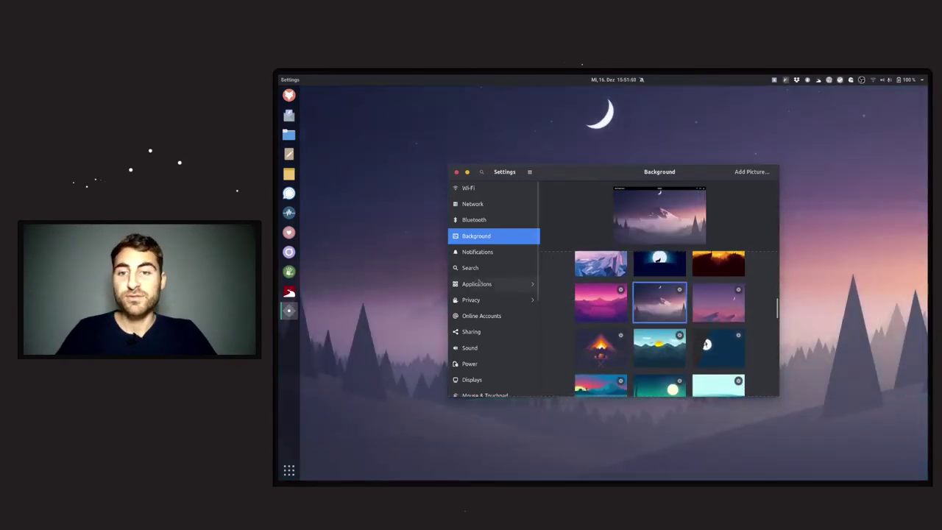
# - Look over Notifications, Applications and Privacy's Location Services, returning to the main settings list
pyautogui.click(508, 252)
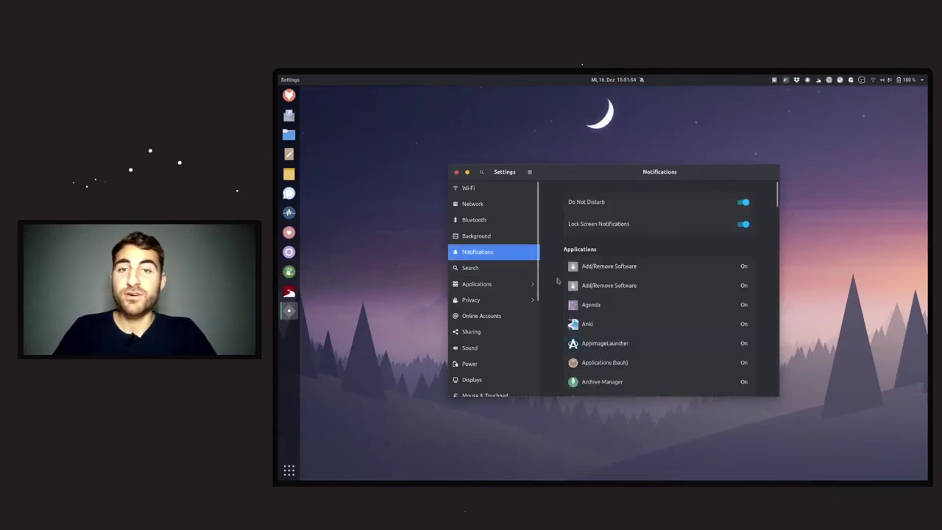
pyautogui.click(508, 286)
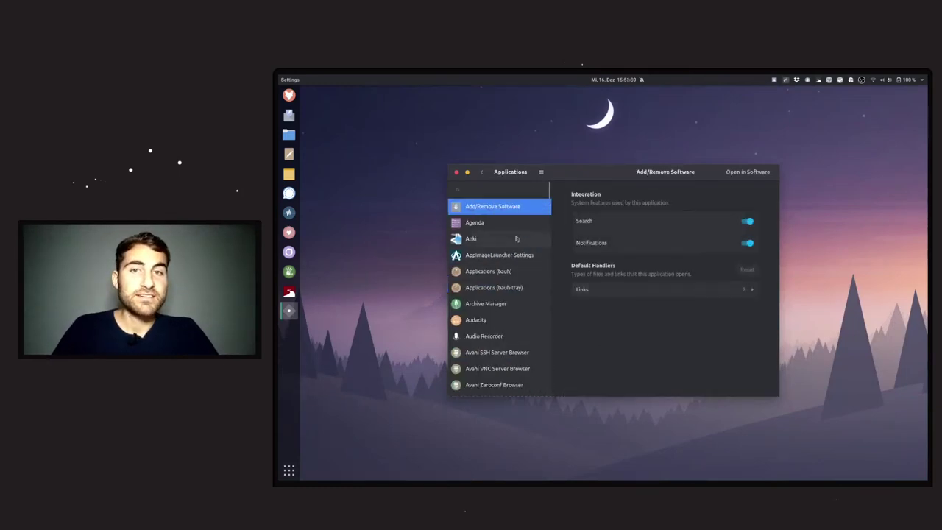
pyautogui.click(481, 172)
pyautogui.scroll(-2, 493, 221)
pyautogui.click(504, 226)
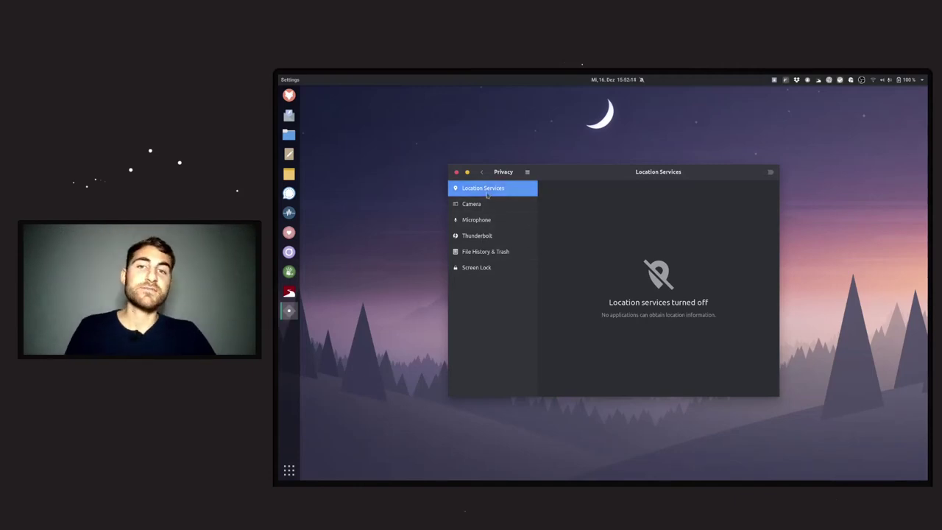
pyautogui.click(482, 171)
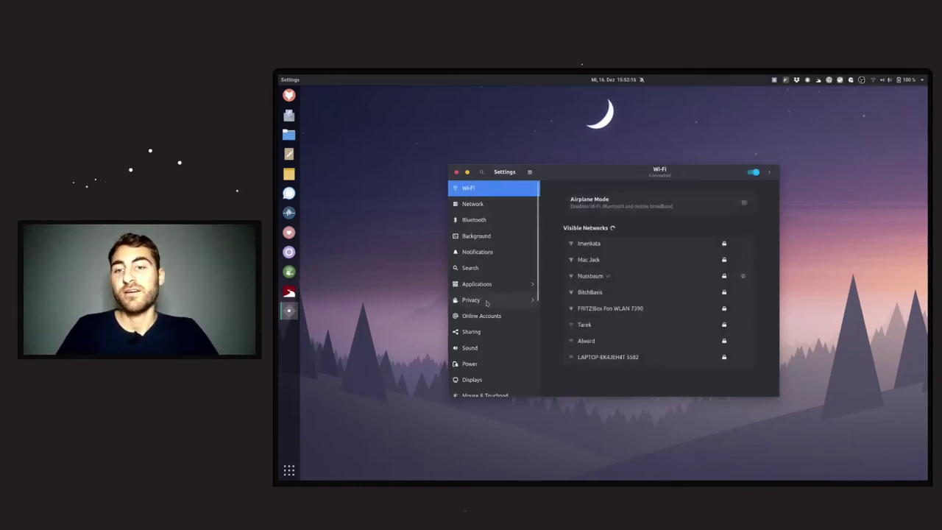
pyautogui.scroll(-5, 486, 303)
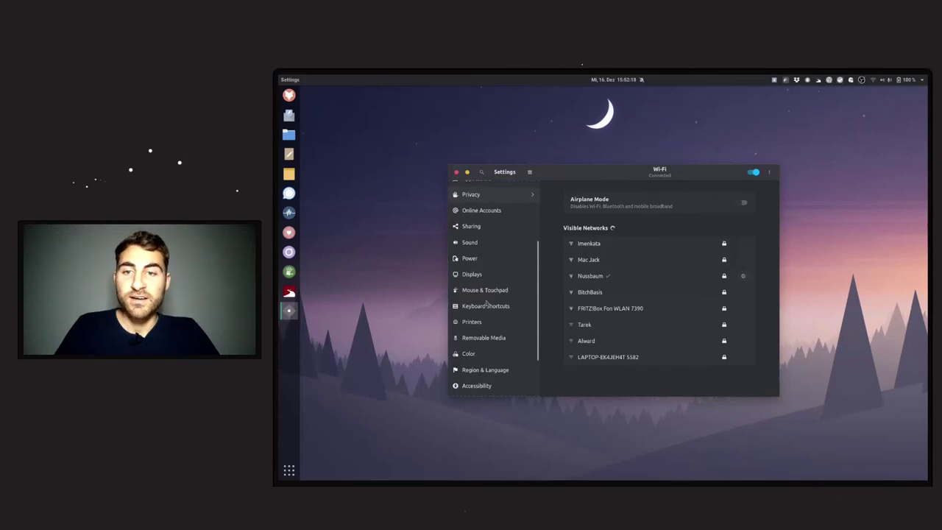
# - Browse Power, Displays and Color, ending on Mouse & Touchpad with Natural Scrolling and Tap to Click on
pyautogui.click(493, 262)
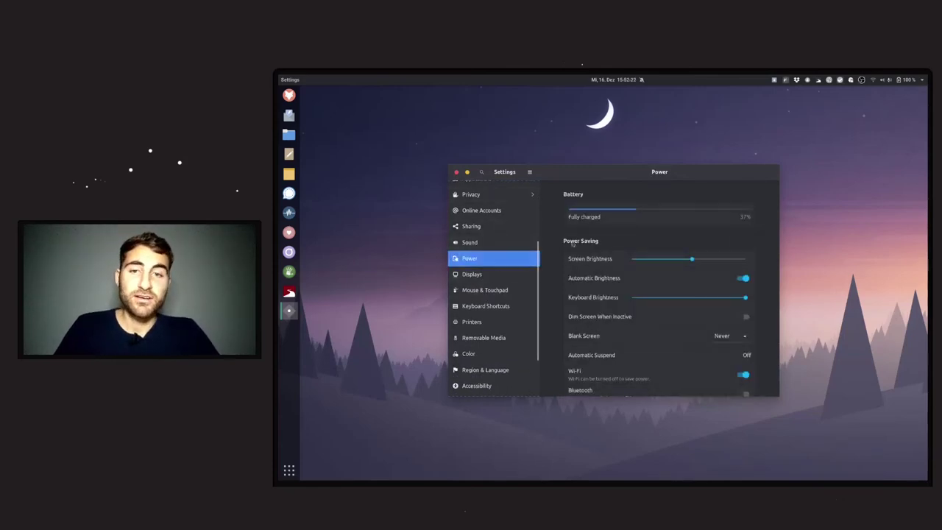
pyautogui.scroll(-3, 558, 284)
pyautogui.scroll(1, 557, 283)
pyautogui.scroll(-1, 557, 283)
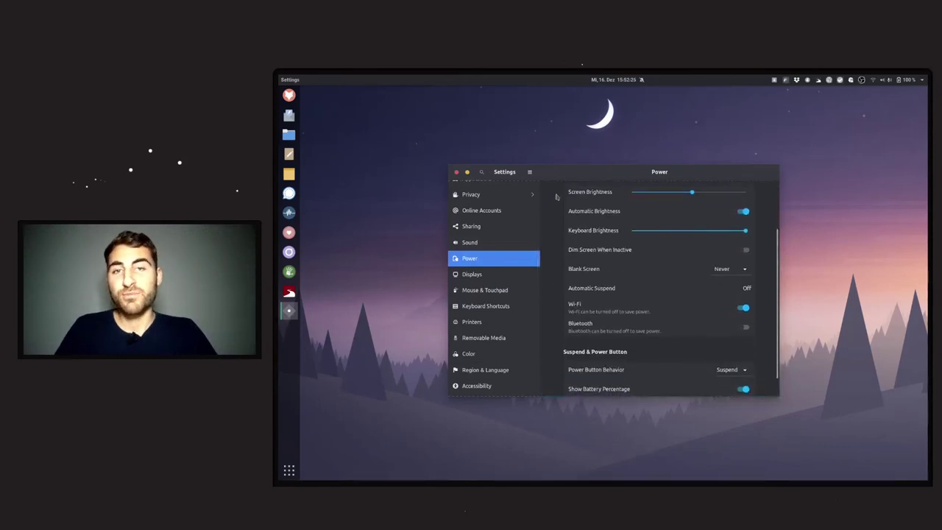
pyautogui.click(498, 276)
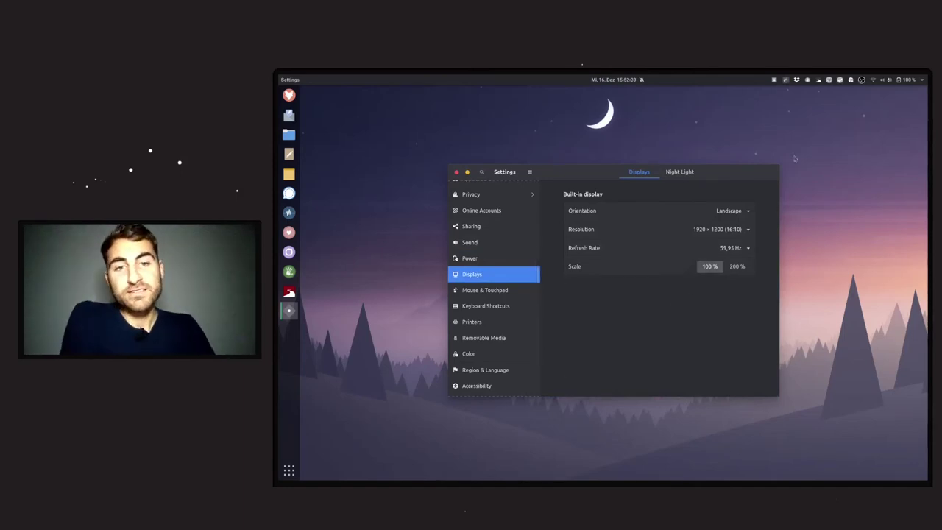
pyautogui.click(498, 293)
pyautogui.scroll(-2, 499, 291)
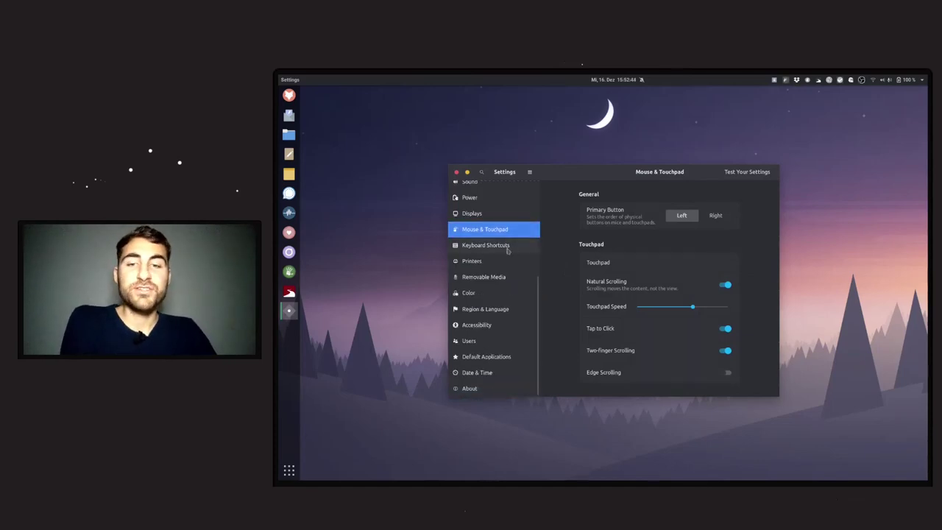
pyautogui.click(500, 294)
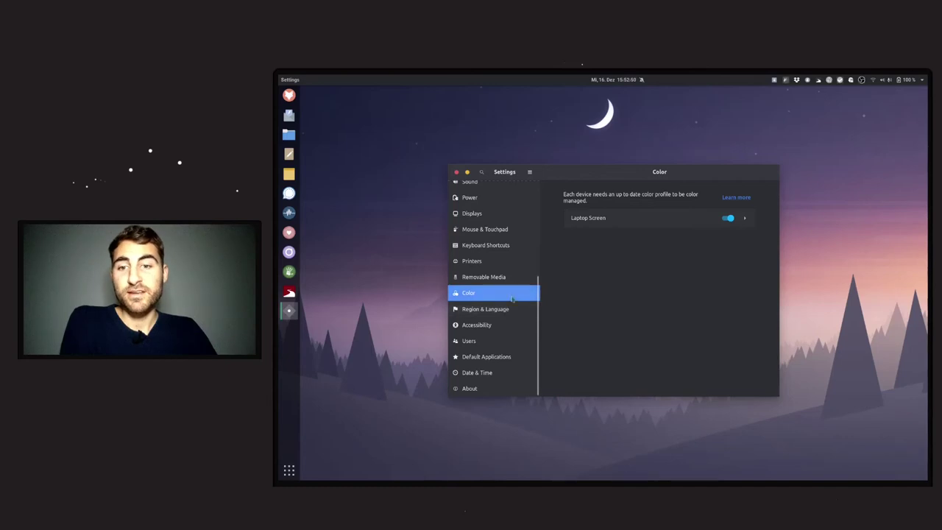
pyautogui.click(508, 231)
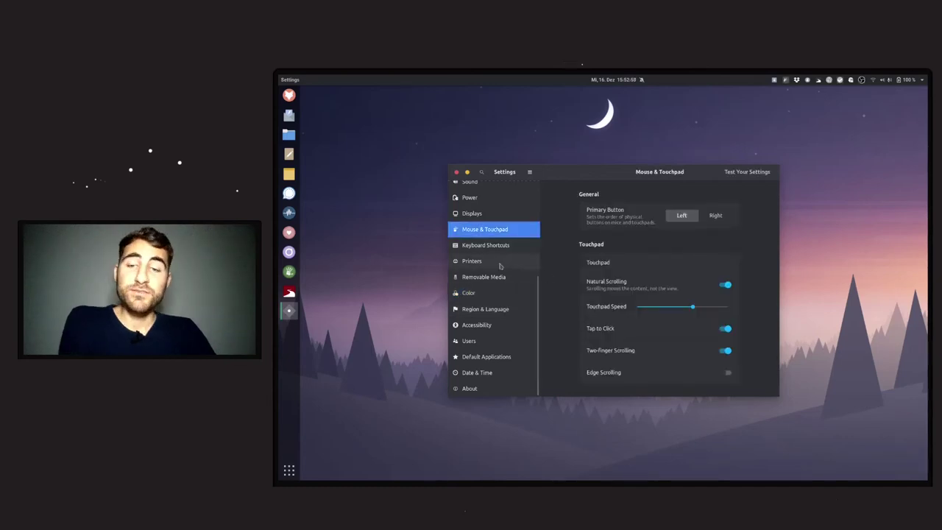
# - Review Region & Language, Users, Date & Time and About pages, then close GNOME Settings
pyautogui.click(502, 312)
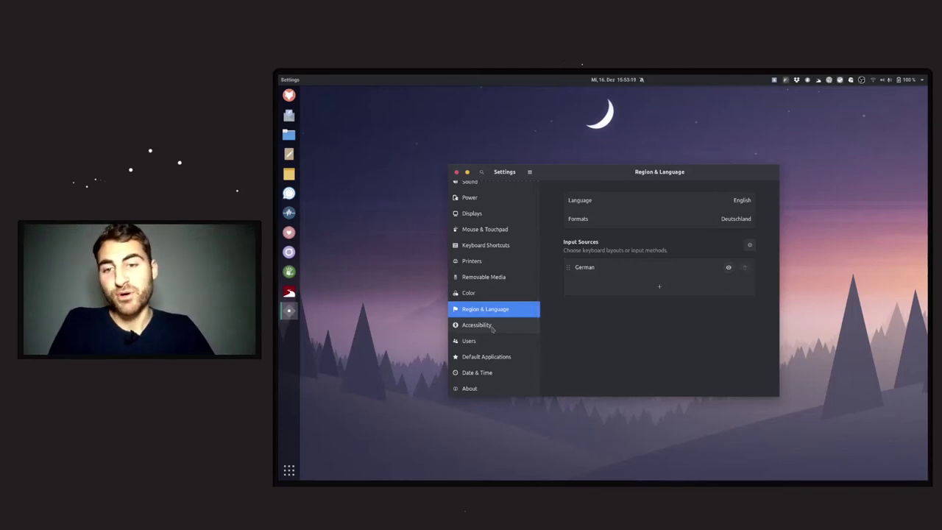
pyautogui.click(487, 341)
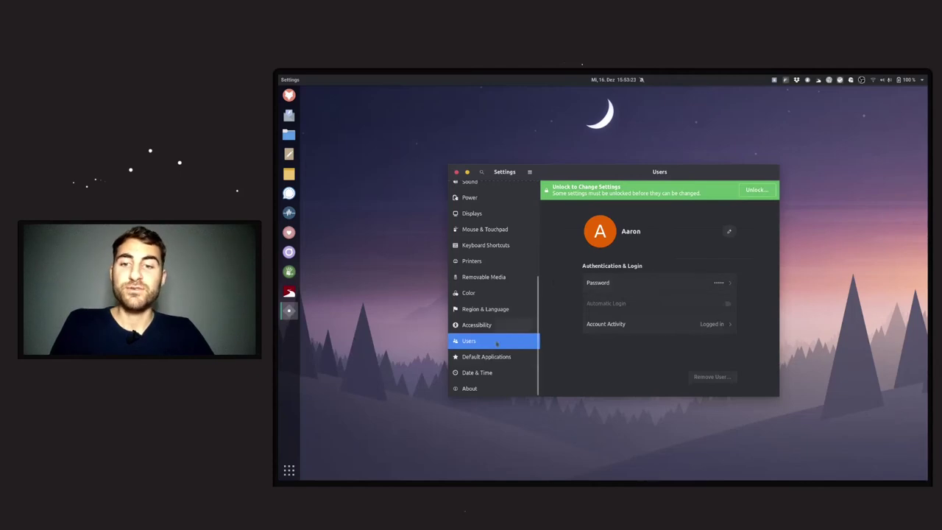
pyautogui.click(486, 372)
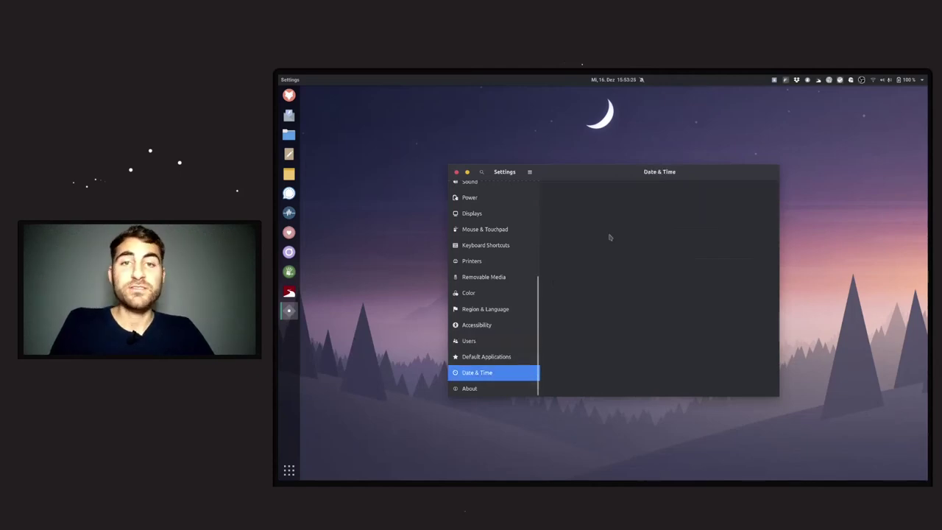
pyautogui.click(483, 390)
pyautogui.scroll(-1, 596, 340)
pyautogui.scroll(1, 596, 339)
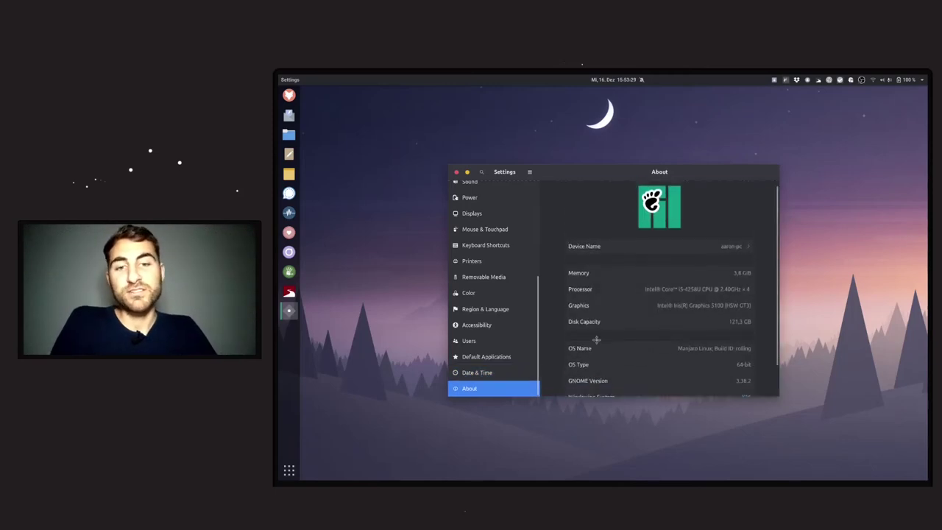
pyautogui.click(456, 171)
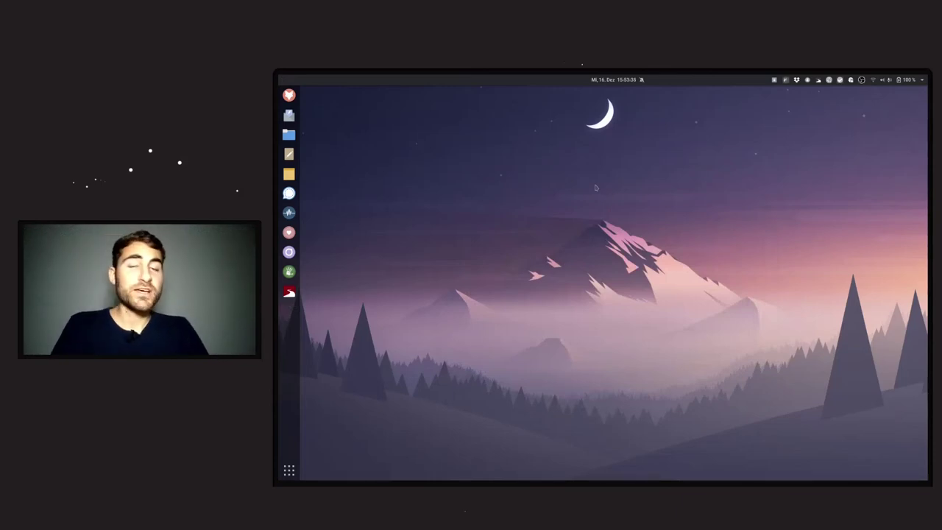
# - Launch GNOME Tweaks by searching 'tweak' from the Activities overview
pyautogui.press('super')
pyautogui.write('t')
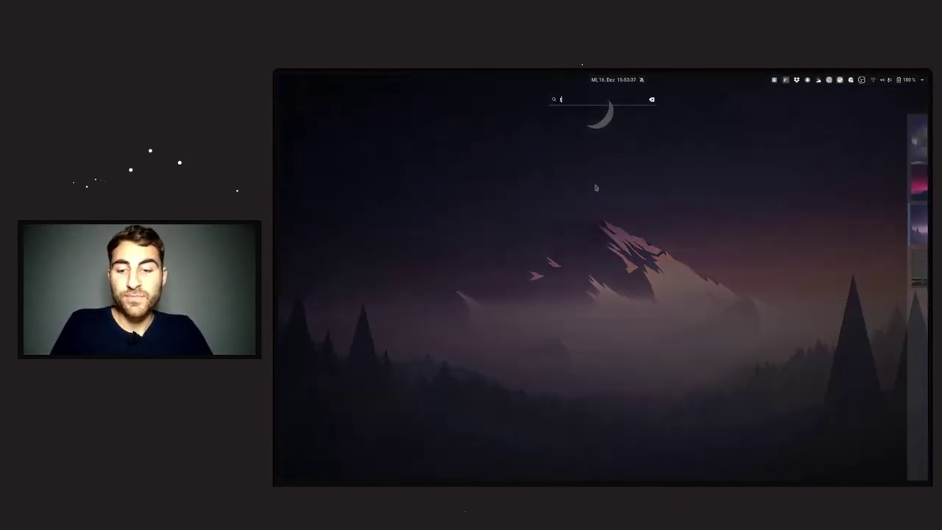
pyautogui.write('weak')
pyautogui.press('Return')
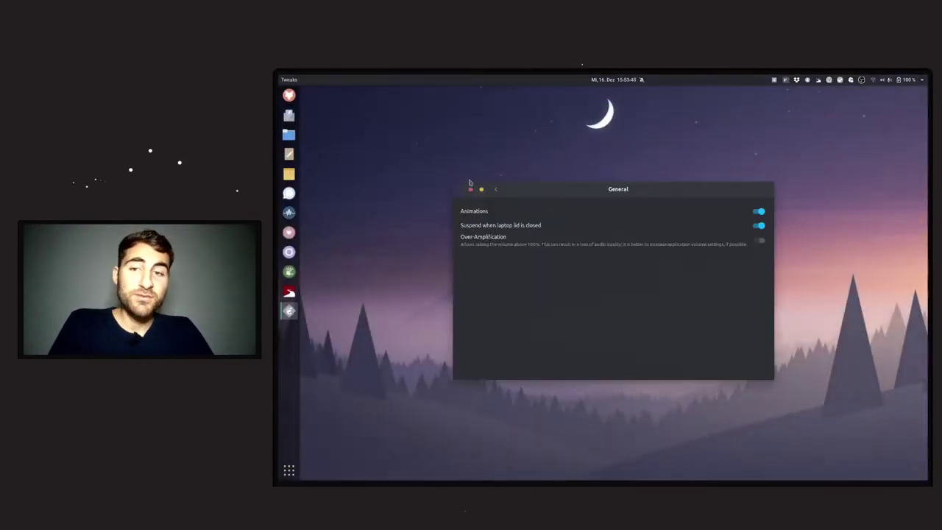
# - Enlarge and reposition the Tweaks window, then show its Appearance page with Vimix-dark-doder and Zafiro icons
pyautogui.moveTo(454, 183); pyautogui.dragTo(404, 159)
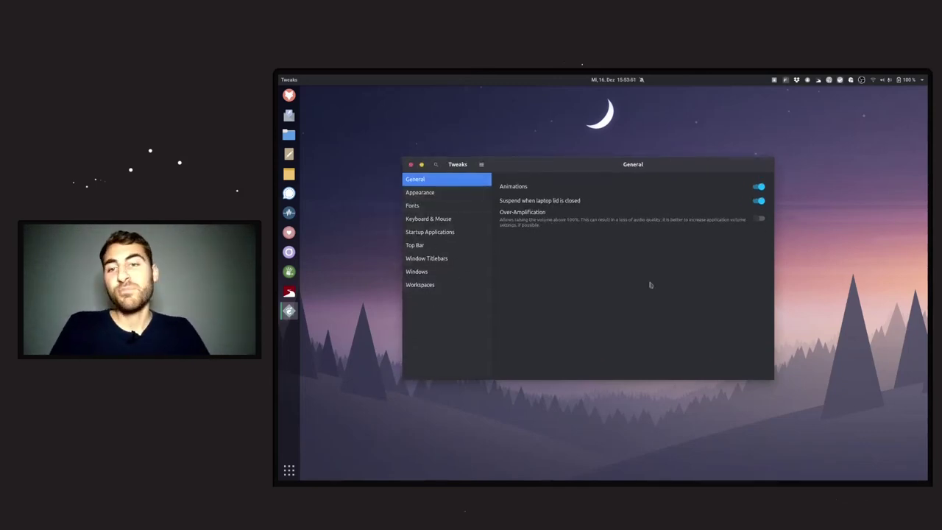
pyautogui.moveTo(651, 165); pyautogui.dragTo(686, 196)
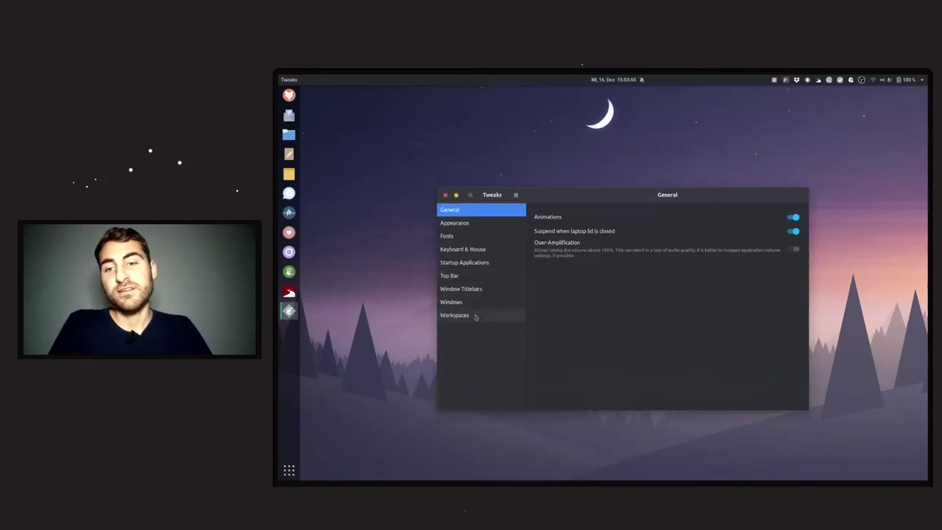
pyautogui.click(489, 223)
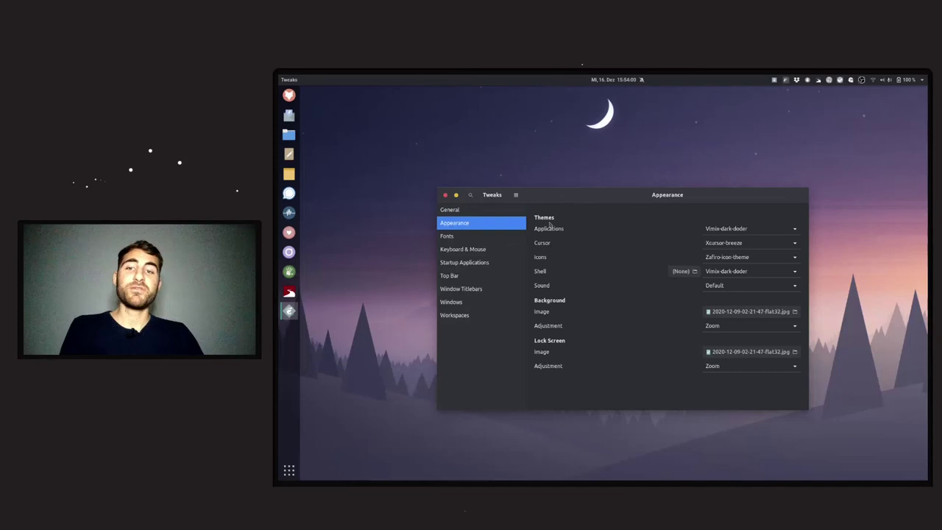
pyautogui.click(748, 229)
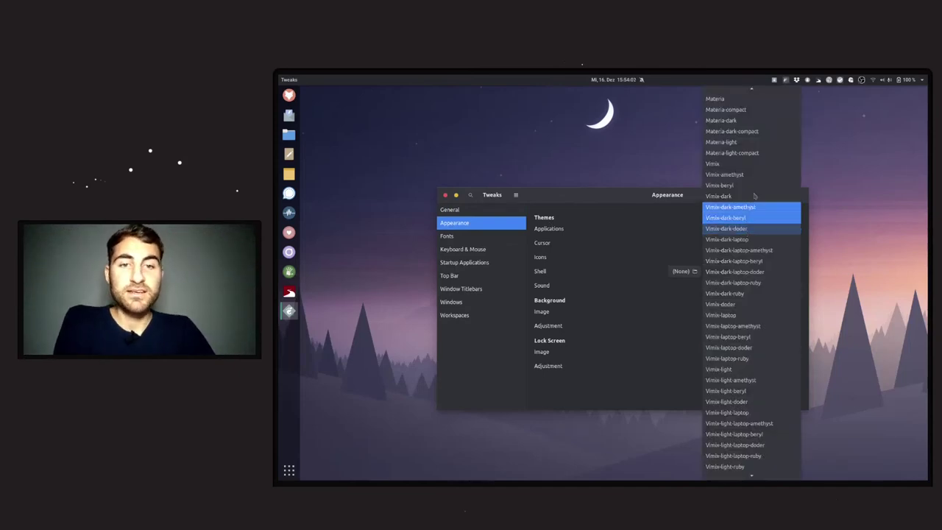
pyautogui.click(695, 212)
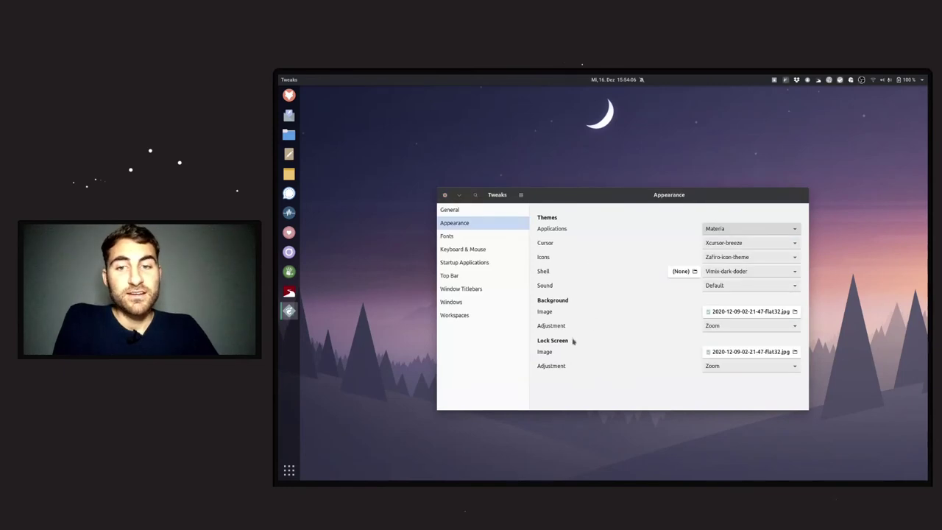
pyautogui.click(773, 228)
pyautogui.scroll(-5, 758, 354)
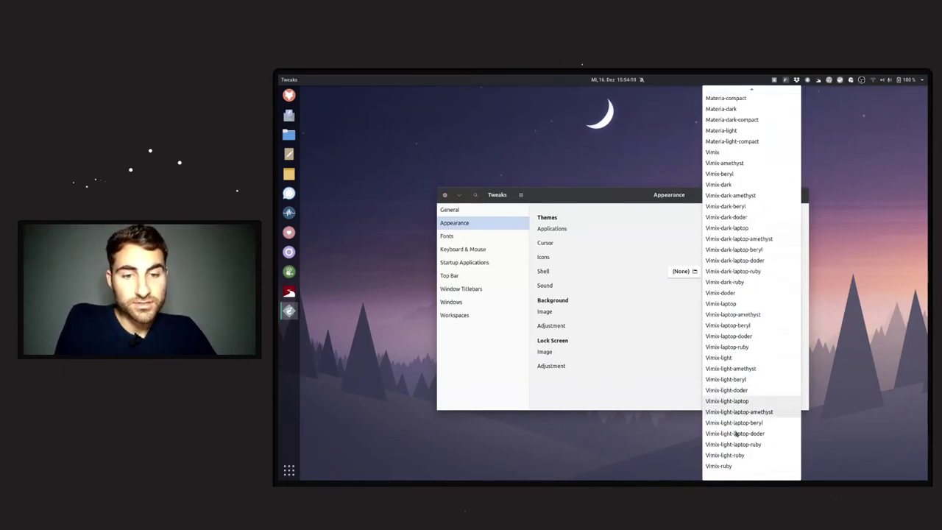
pyautogui.click(725, 471)
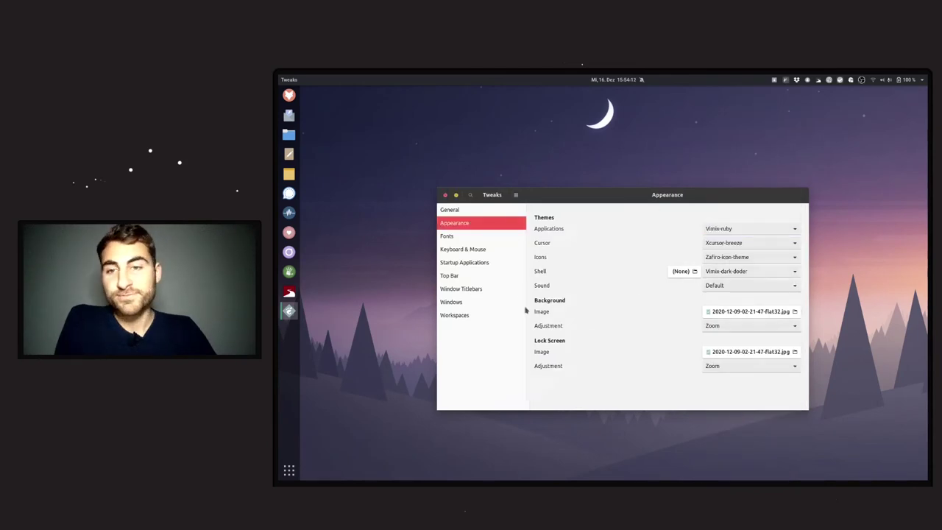
pyautogui.click(767, 229)
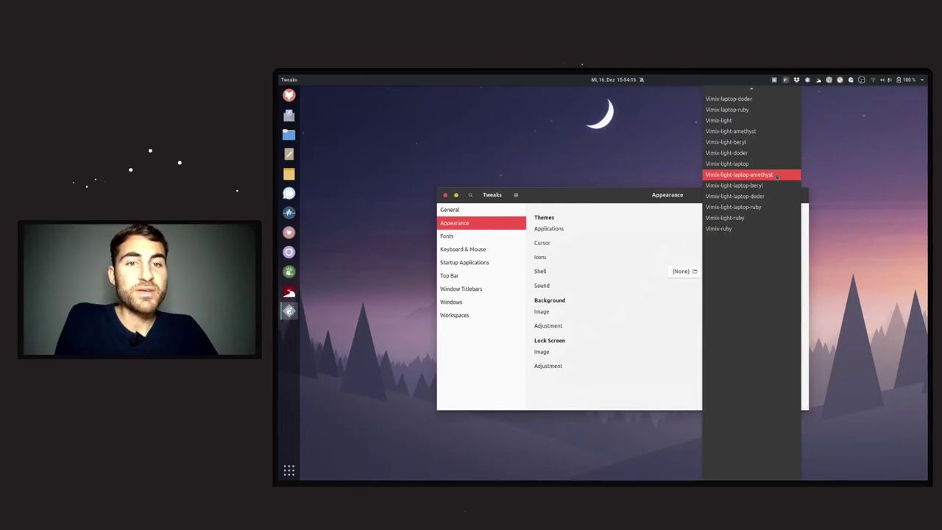
pyautogui.press('Escape')
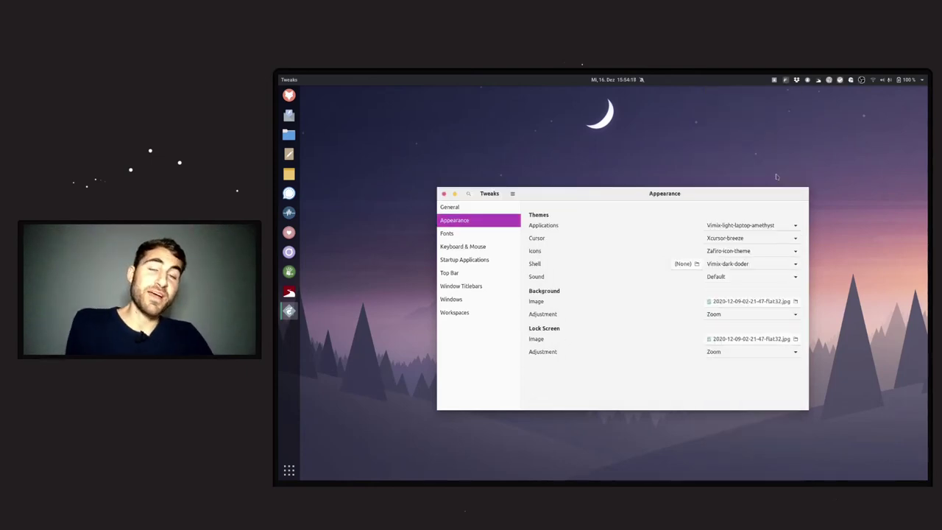
pyautogui.click(762, 228)
pyautogui.scroll(5, 757, 156)
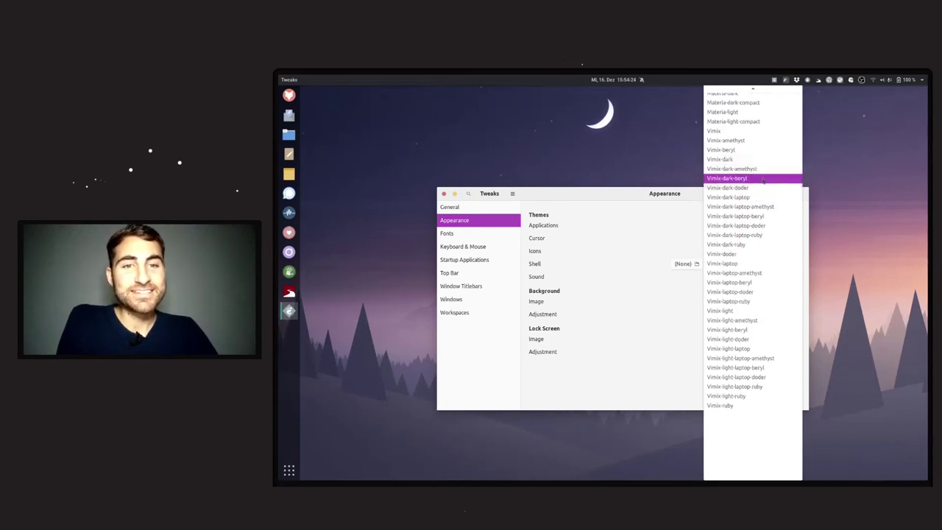
pyautogui.press('Escape')
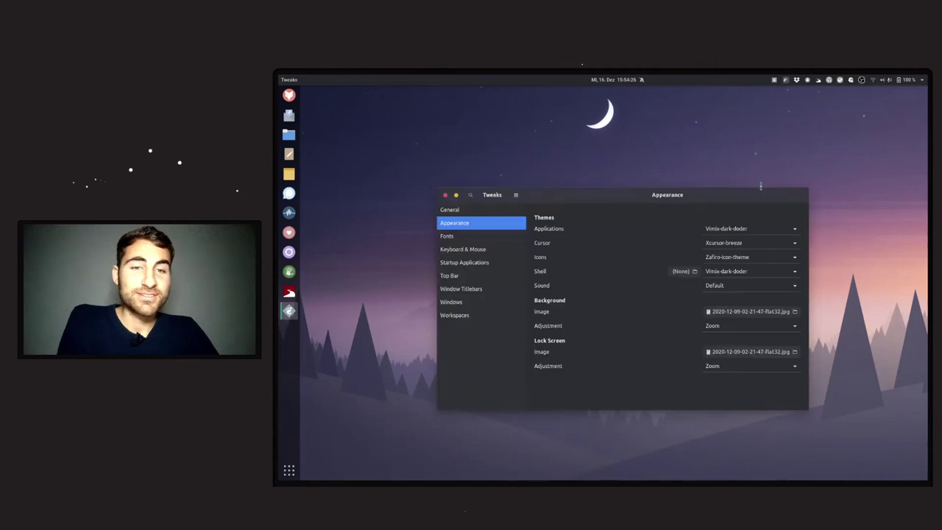
pyautogui.click(749, 243)
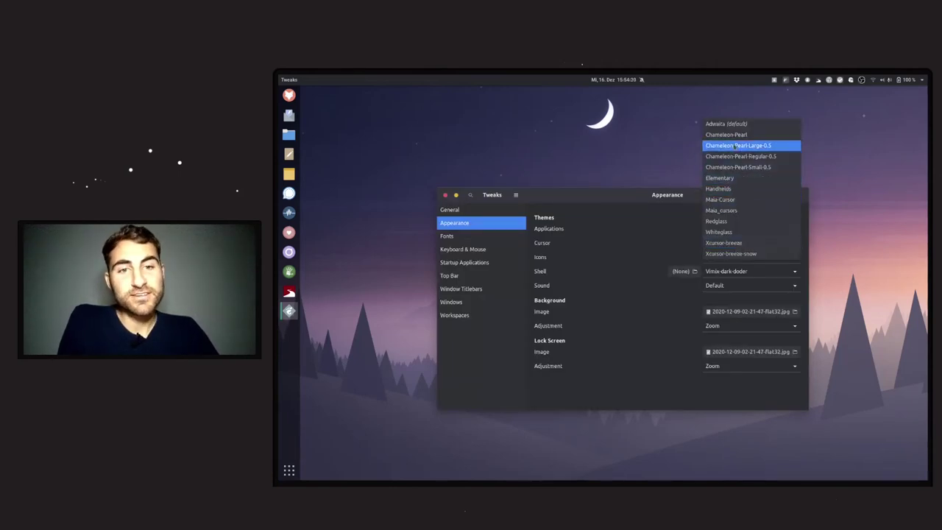
pyautogui.click(747, 135)
pyautogui.click(752, 247)
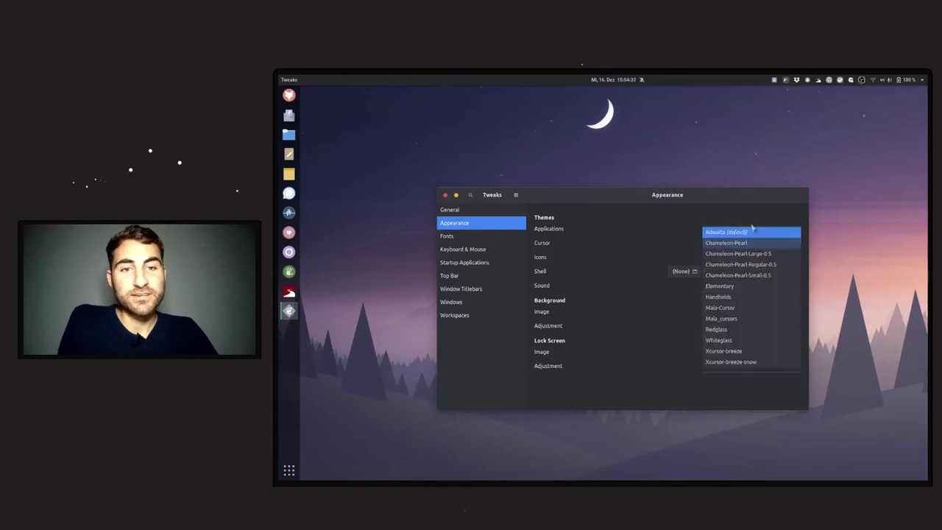
pyautogui.click(740, 275)
pyautogui.click(750, 244)
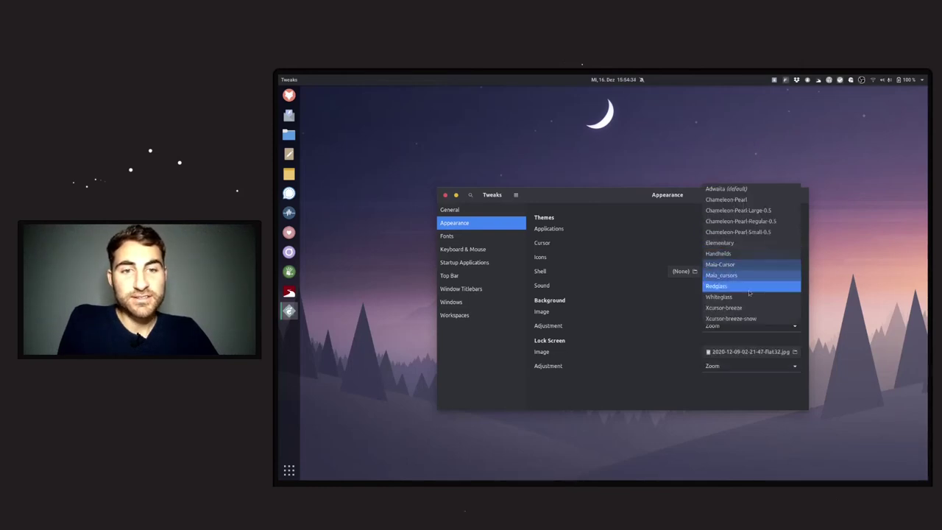
pyautogui.click(747, 307)
pyautogui.click(727, 257)
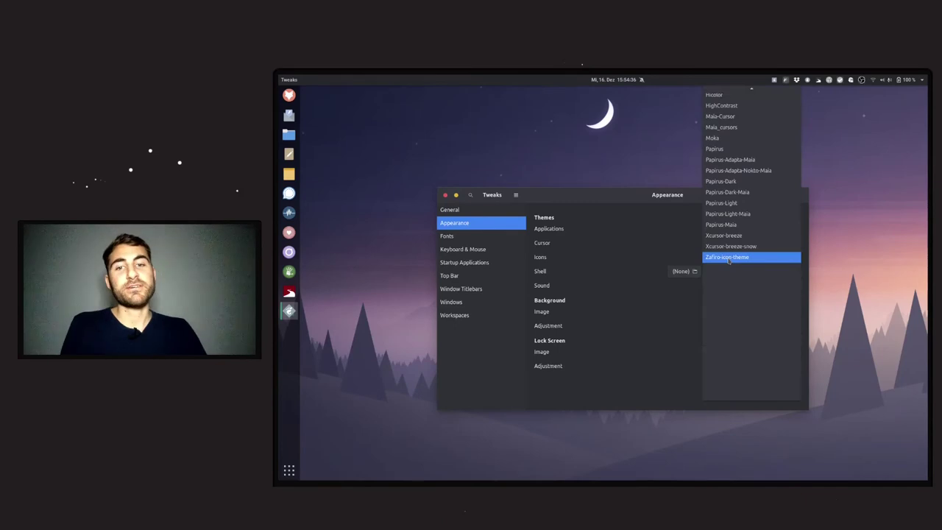
pyautogui.click(737, 138)
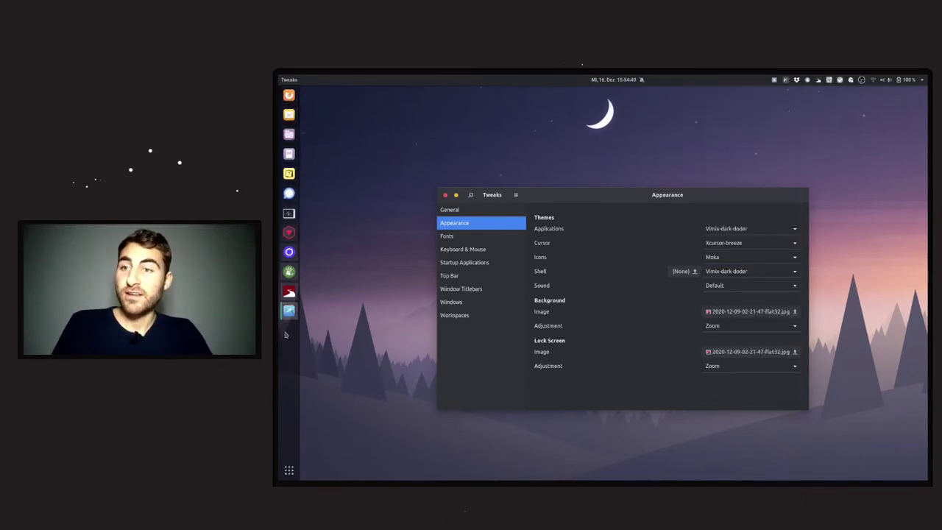
pyautogui.click(289, 469)
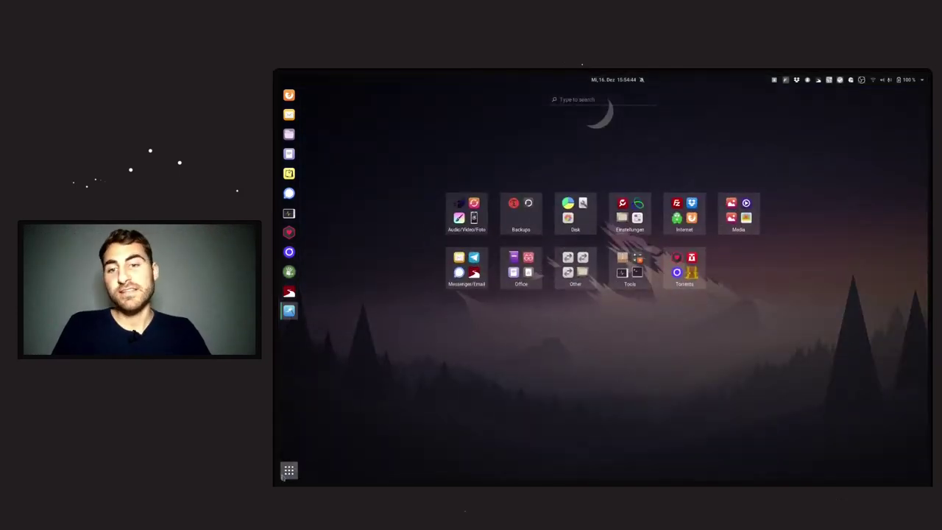
pyautogui.click(289, 470)
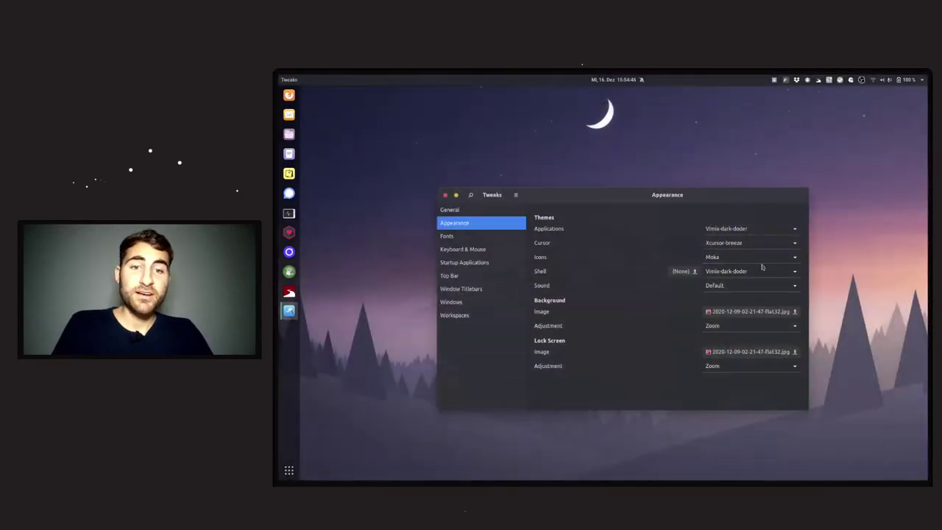
pyautogui.click(763, 261)
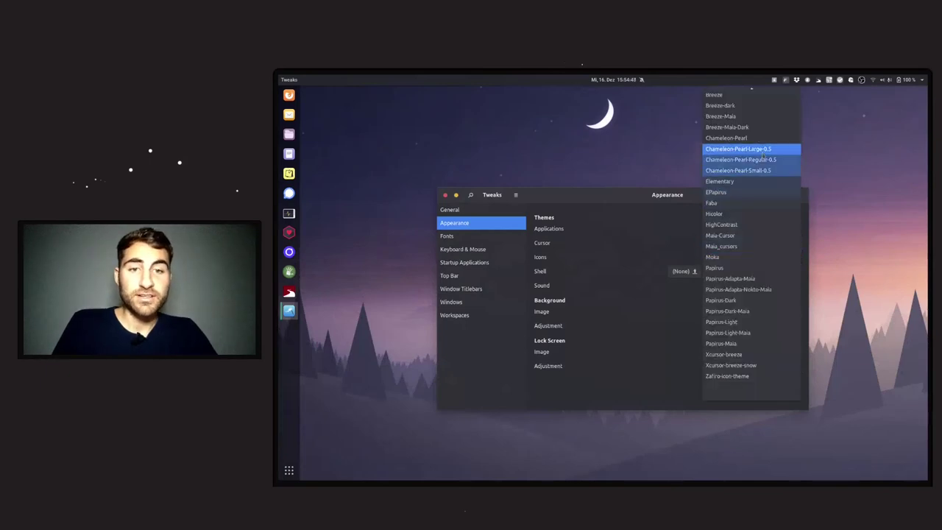
pyautogui.click(751, 112)
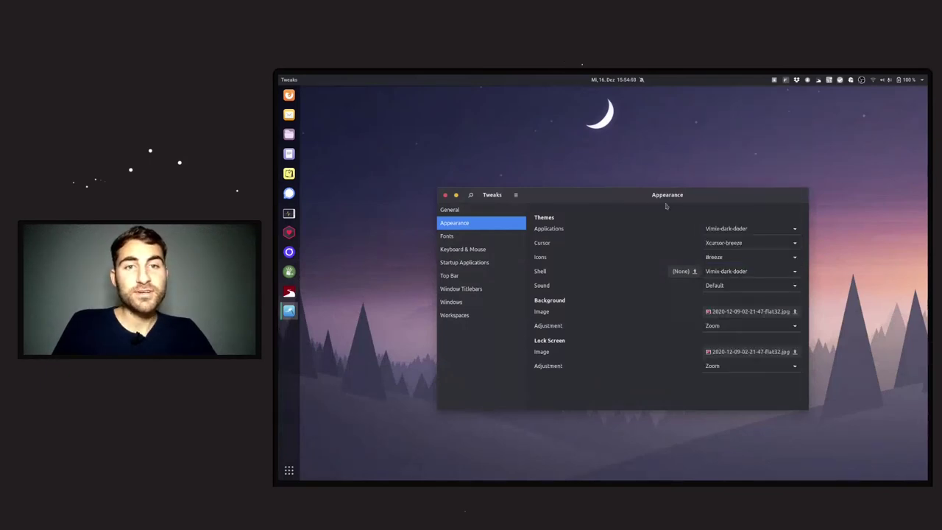
pyautogui.click(765, 264)
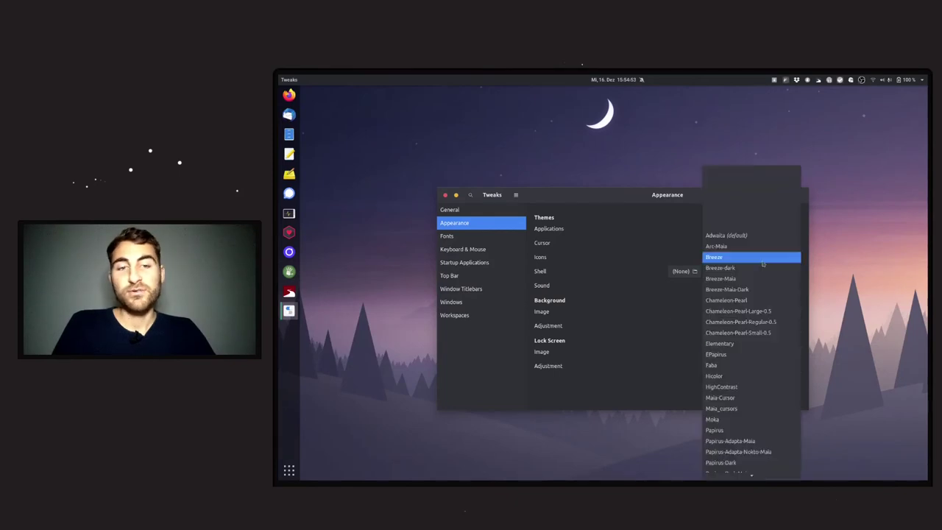
pyautogui.scroll(-2, 773, 388)
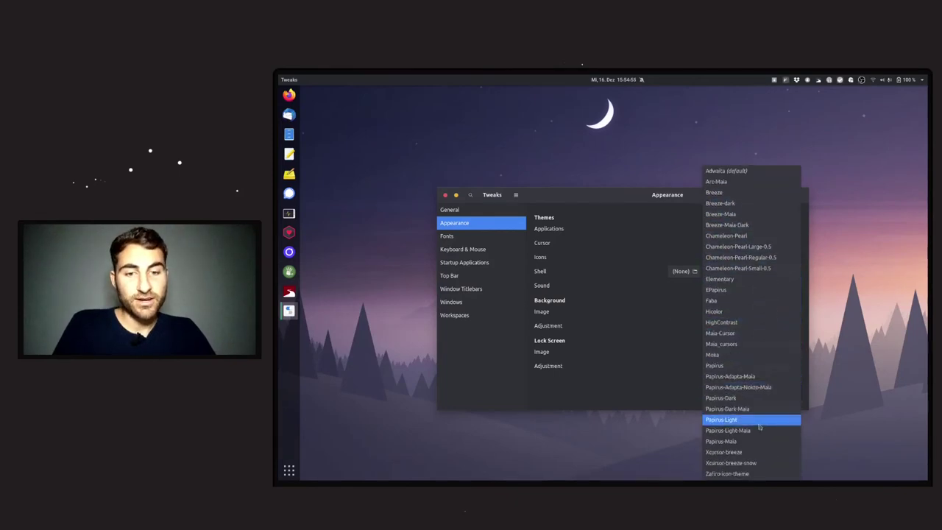
pyautogui.click(751, 474)
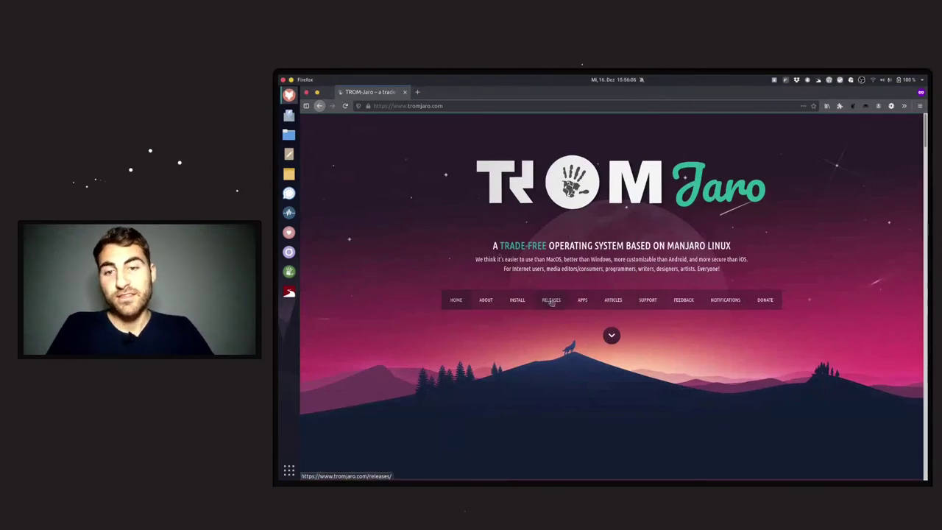
# - Go to tromjaro's Articles page and scroll to the 'How to make TROMjaro look like macOS' guide
pyautogui.click(612, 301)
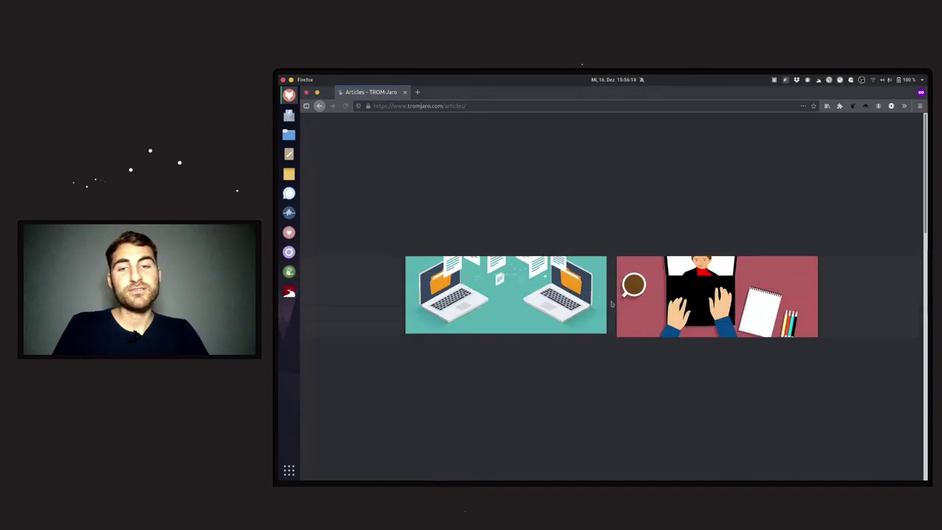
pyautogui.scroll(-10, 360, 282)
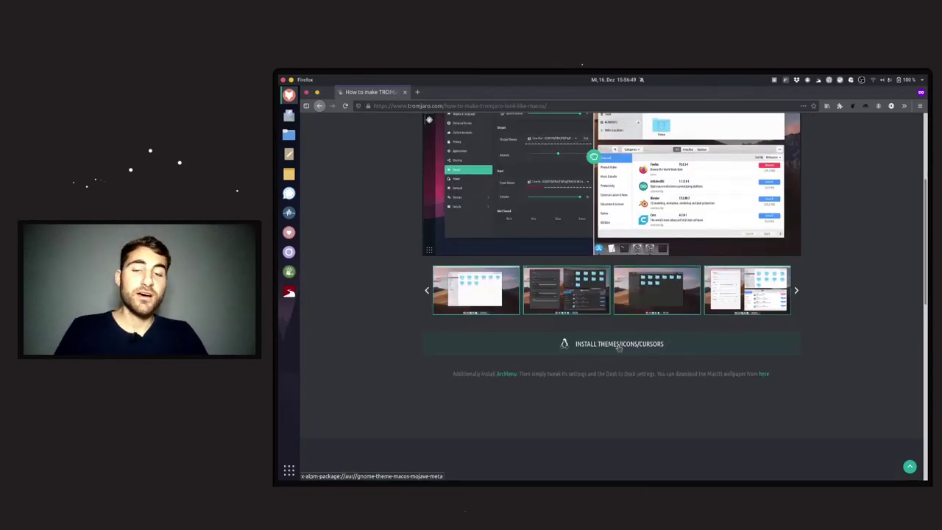
# - Install the macOS Mojave themes, icons and cursors bundle, authorising with the account password
pyautogui.click(618, 345)
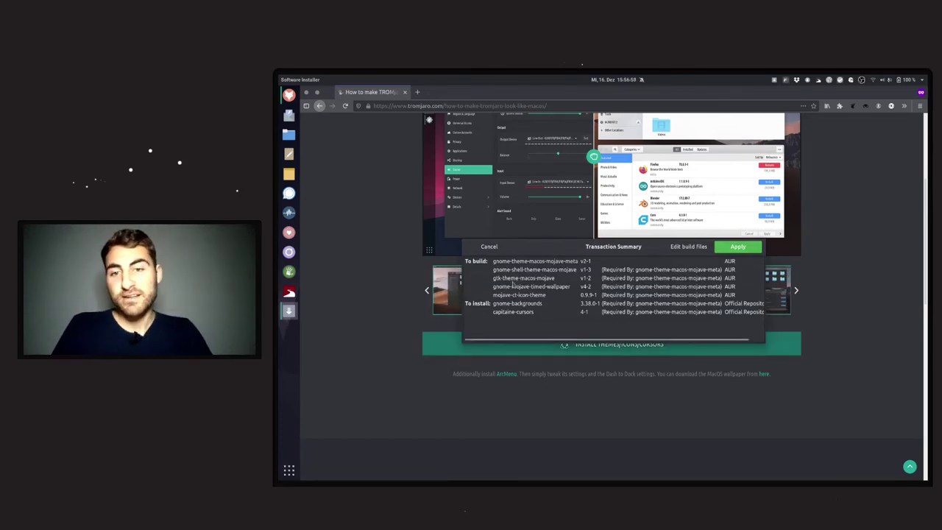
pyautogui.click(737, 246)
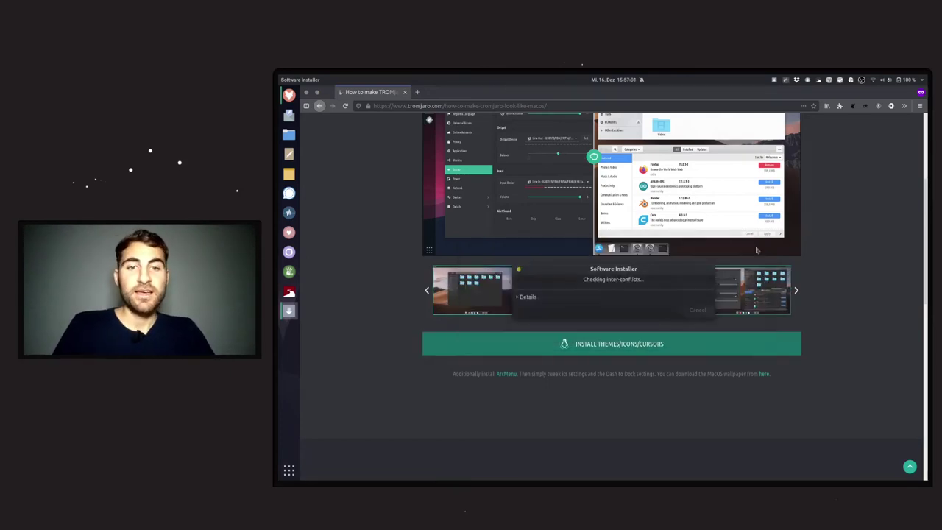
pyautogui.write('***')
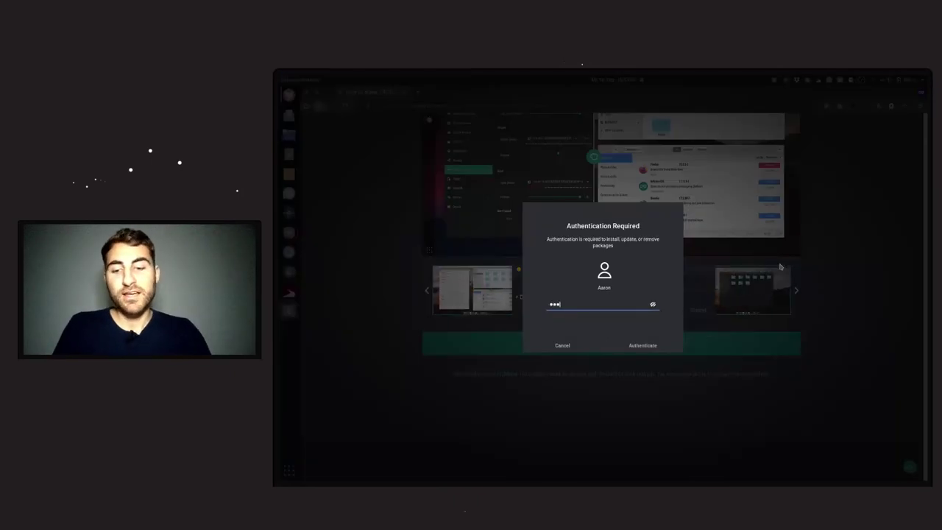
pyautogui.press('Return')
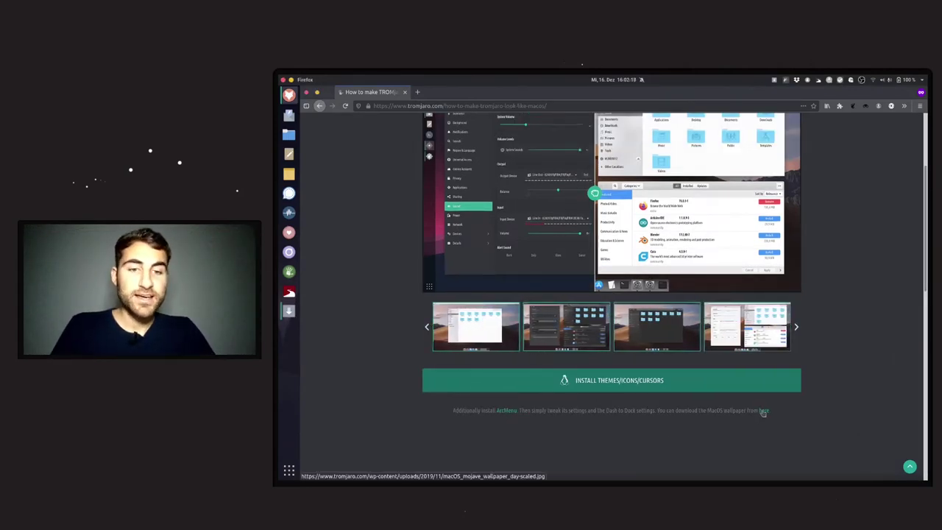
# - Set the Mojave desert image from its Firefox tab as the desktop background
pyautogui.click(449, 92)
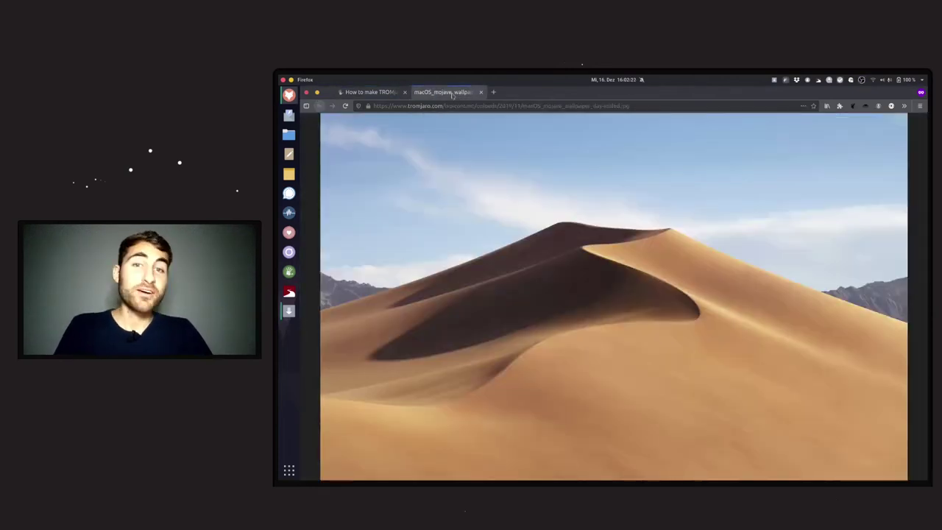
pyautogui.rightClick(578, 213)
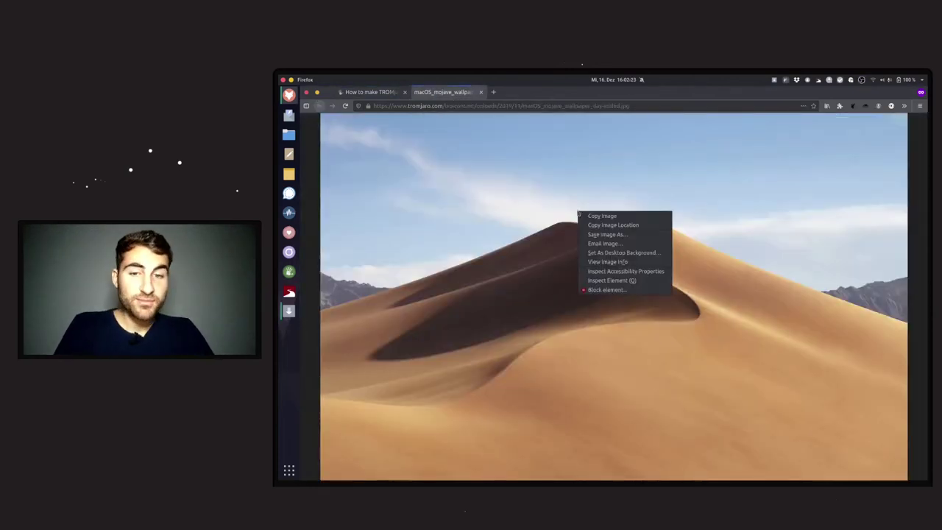
pyautogui.click(617, 255)
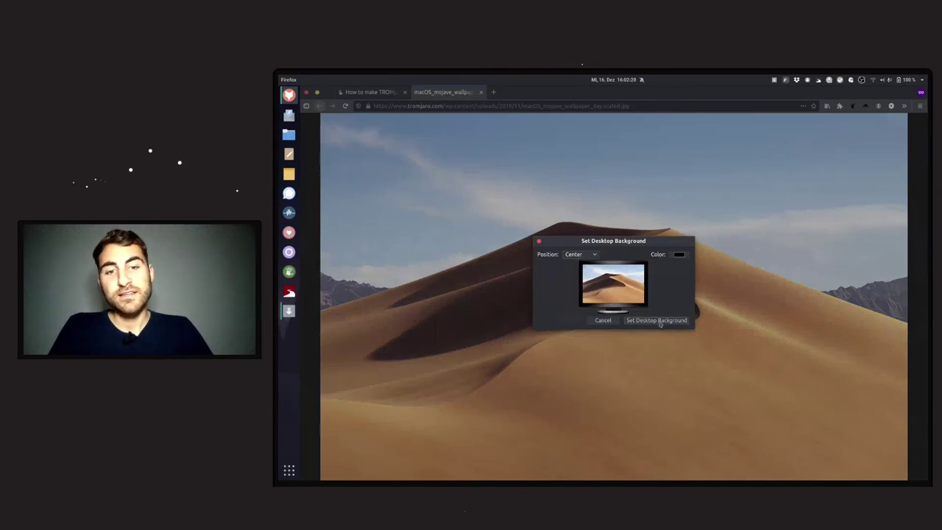
pyautogui.click(657, 320)
# - Check the new wallpaper behind Tweaks on another workspace, then close the wallpaper tab and raise the installer
pyautogui.press('super+Page_Down')
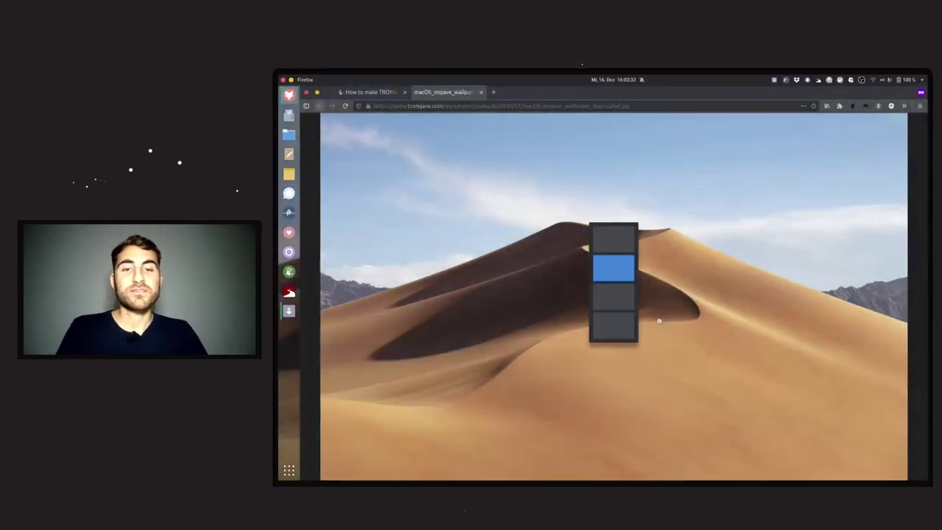
pyautogui.press('super+Page_Down')
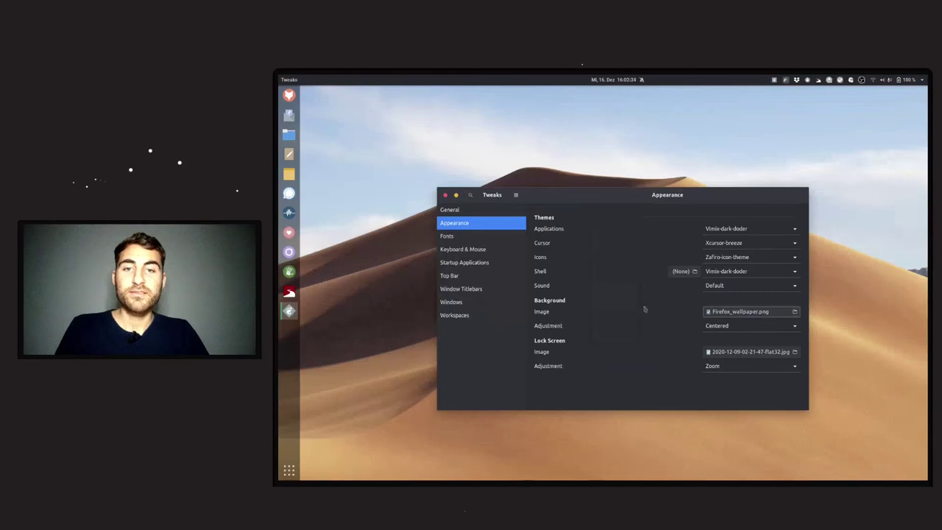
pyautogui.moveTo(592, 199); pyautogui.dragTo(583, 251)
pyautogui.press('super+Page_Up')
pyautogui.press('super+Page_Up')
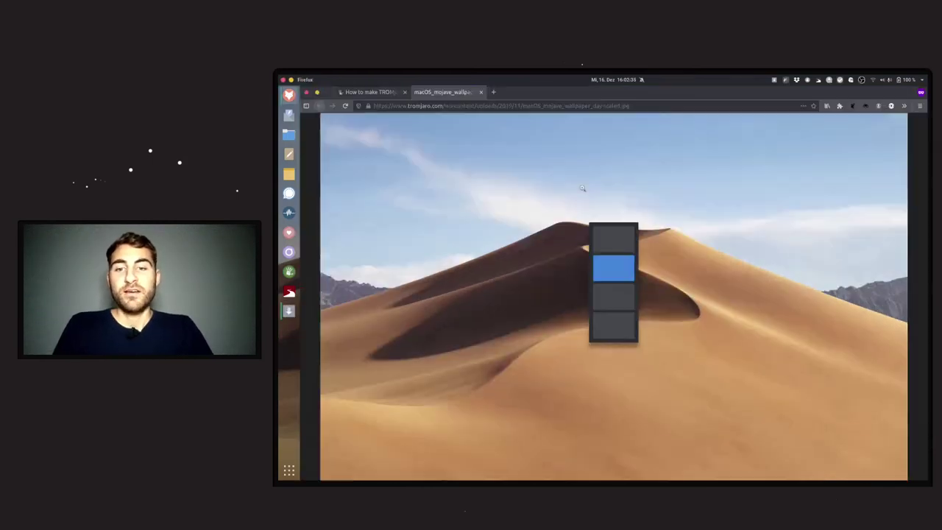
pyautogui.click(482, 94)
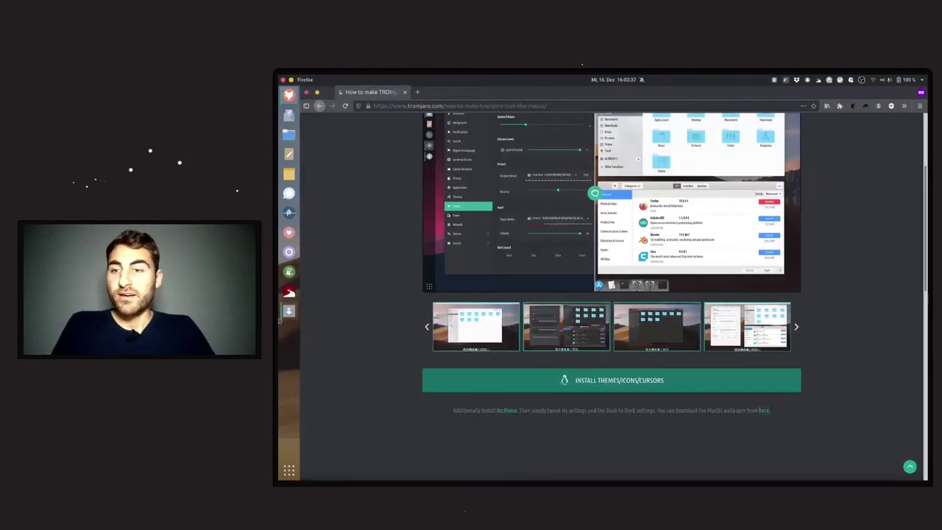
pyautogui.click(289, 311)
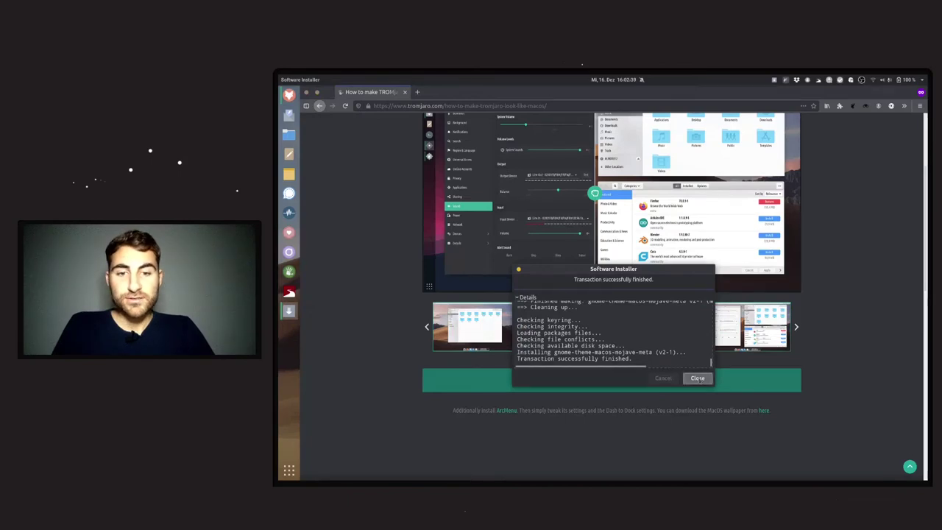
# - Dismiss the finished theme installation summary and authorise the ArcMenu extension install with the password
pyautogui.click(698, 378)
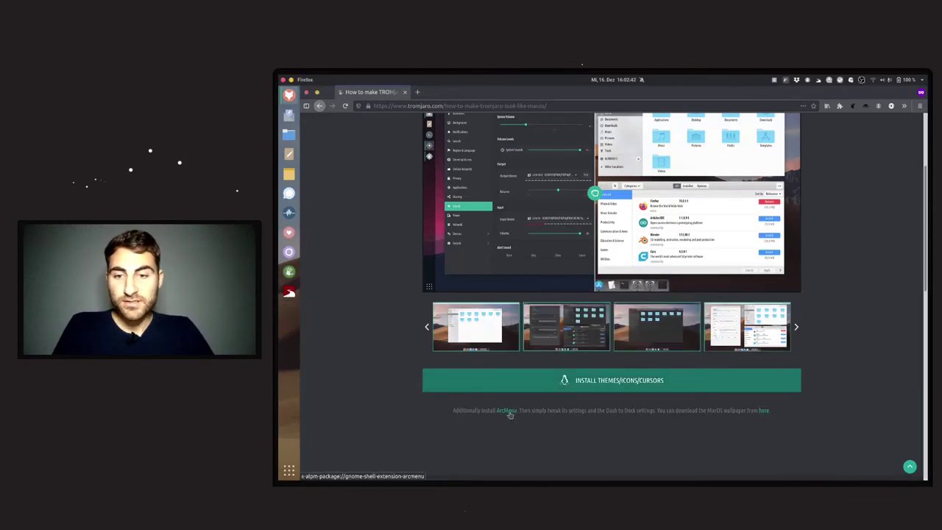
pyautogui.click(507, 411)
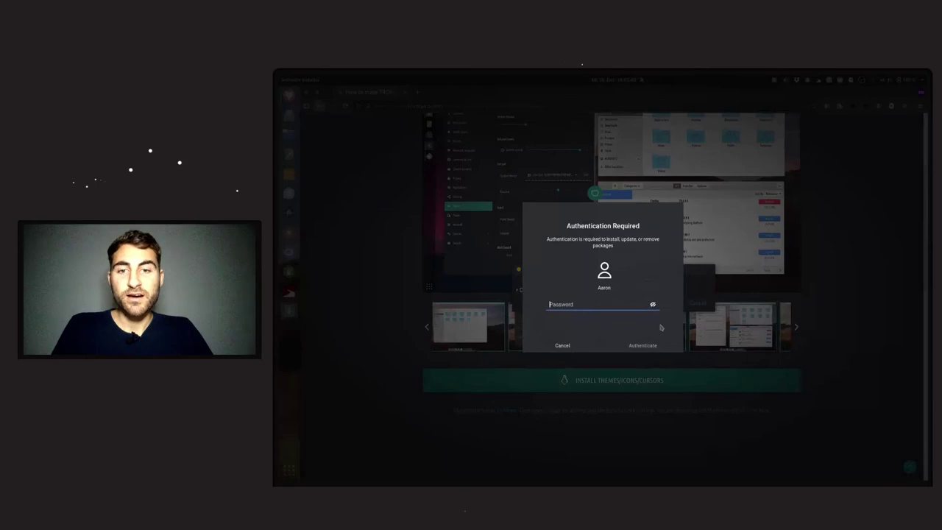
pyautogui.write('••')
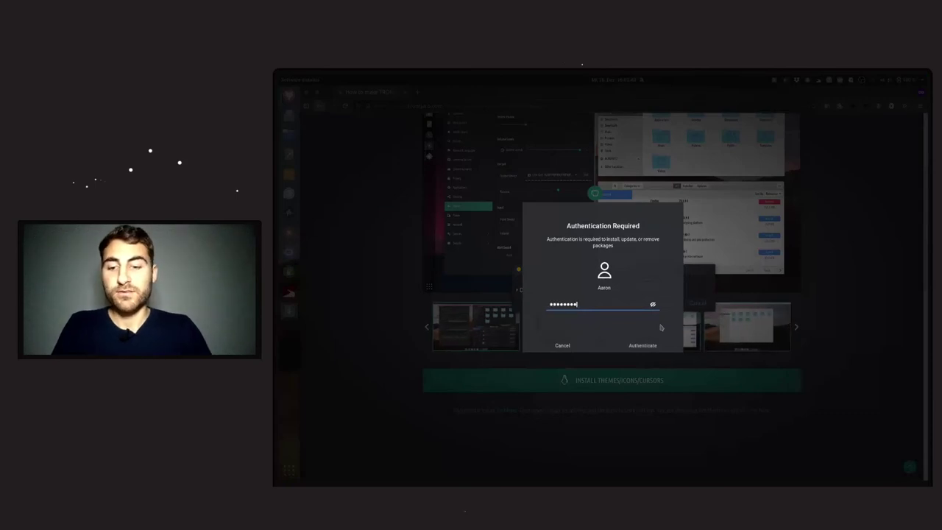
pyautogui.press('Return')
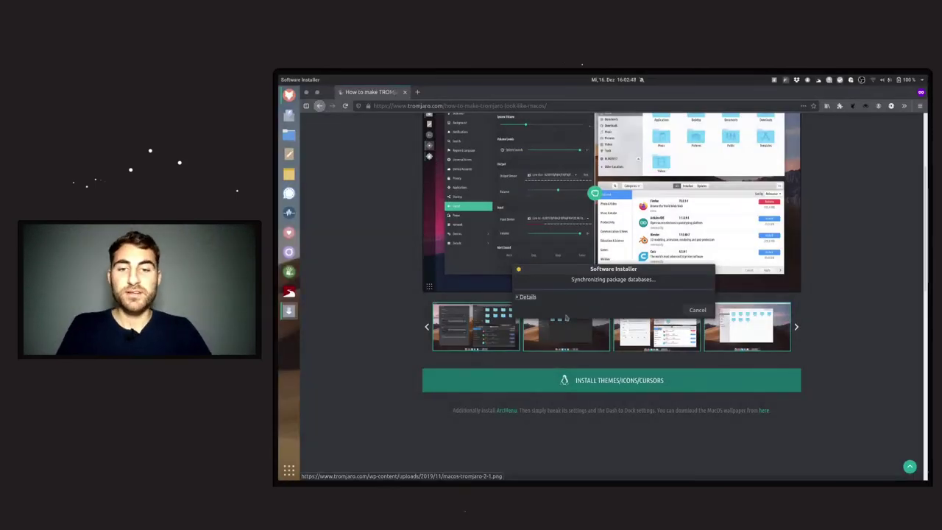
# - Show the ArcMenu installation log, then hide it again
pyautogui.click(528, 297)
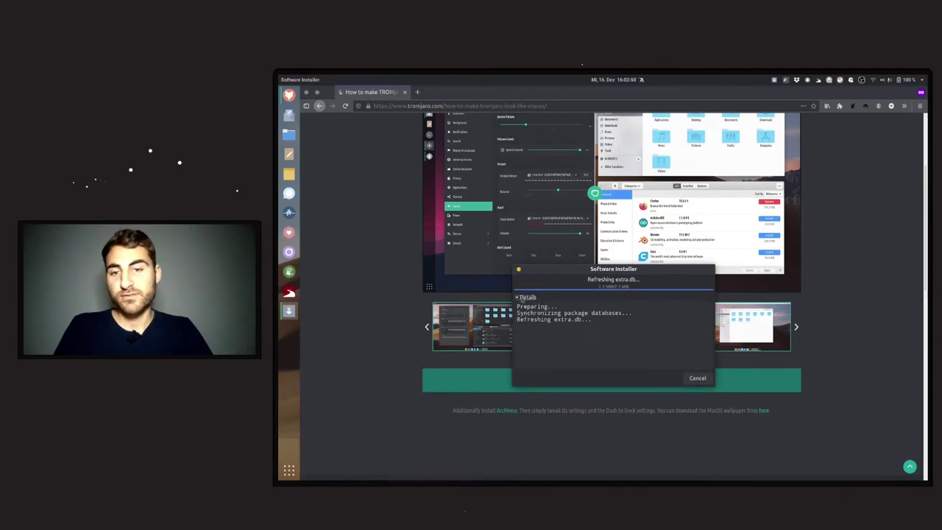
pyautogui.click(524, 298)
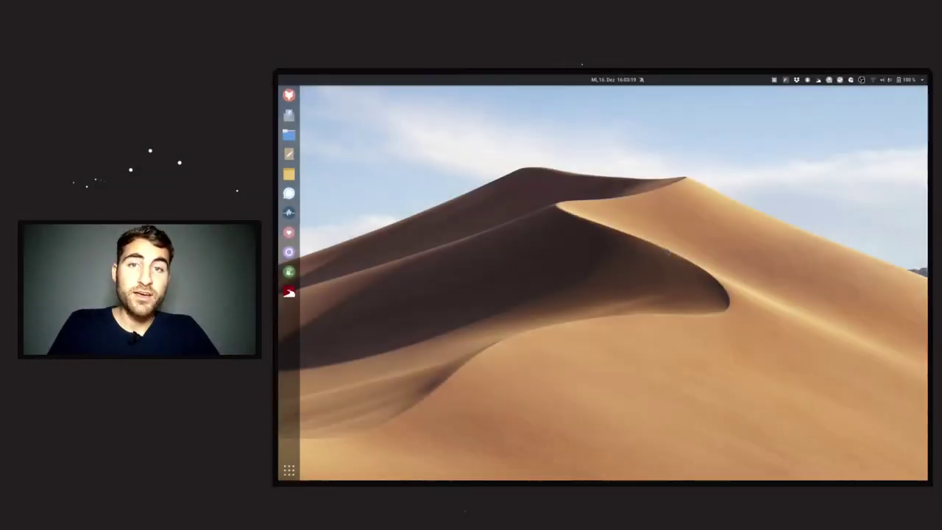
pyautogui.press('super')
# - Launch GNOME Tweaks by searching 'tweaks' and enlarge its window from the top-left corner
pyautogui.write('tweaks')
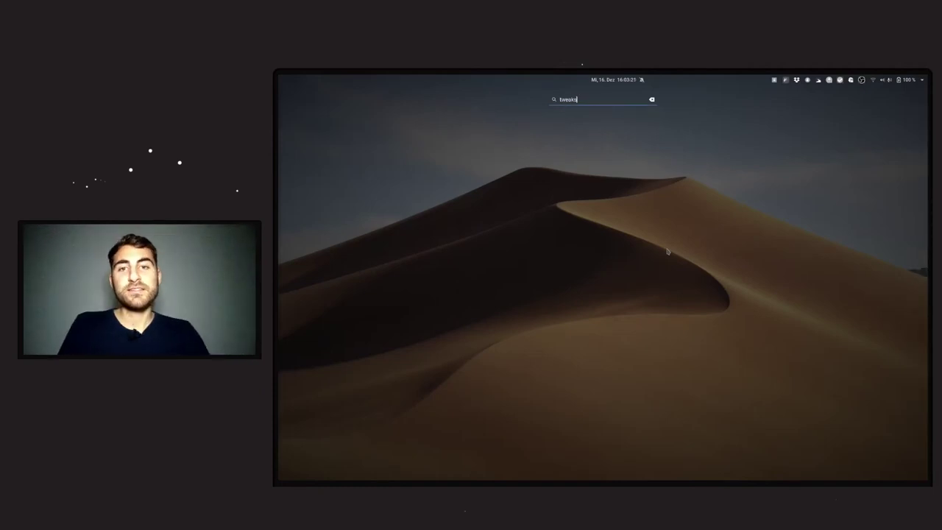
pyautogui.press('Return')
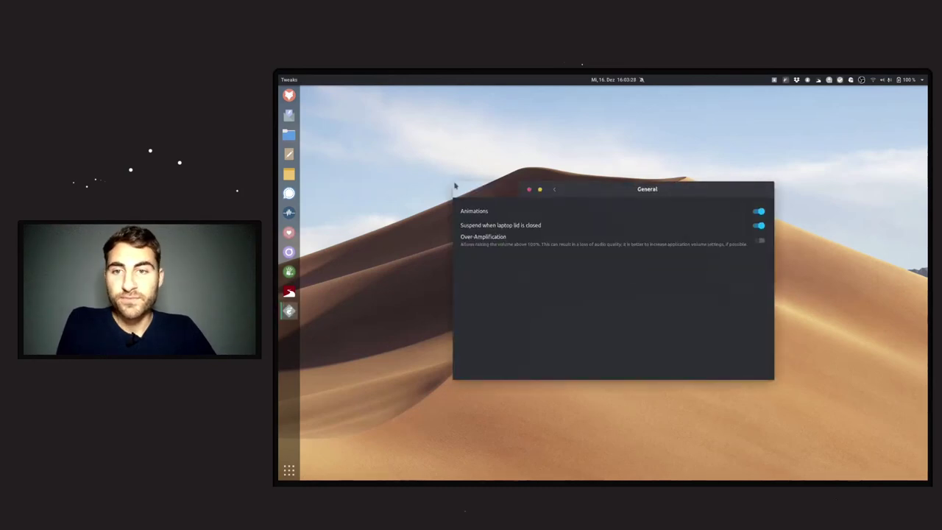
pyautogui.moveTo(454, 185); pyautogui.dragTo(403, 154)
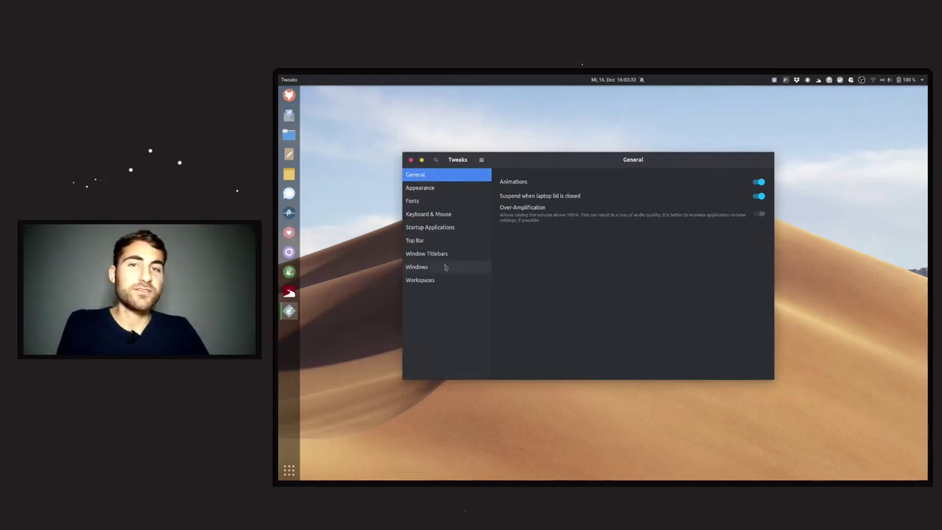
# - On the Appearance page, set the application theme to Mojave Light
pyautogui.click(440, 189)
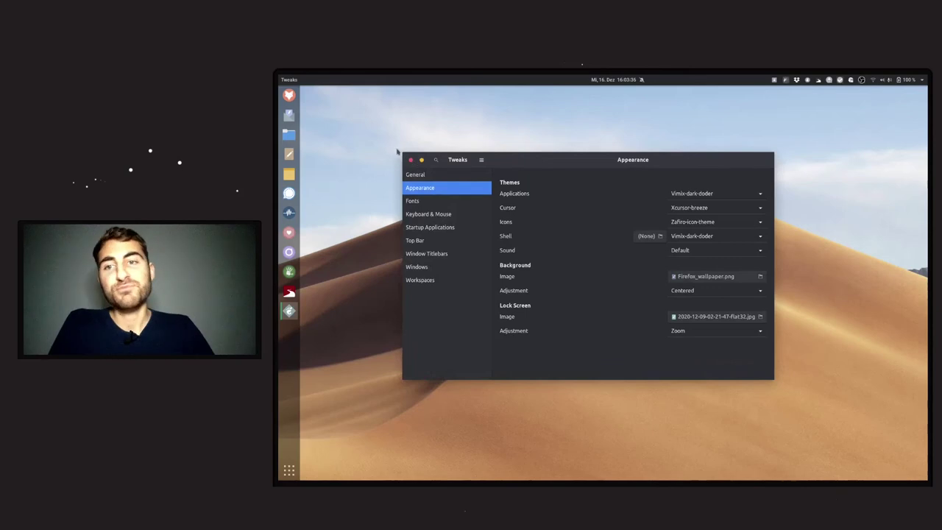
pyautogui.click(729, 194)
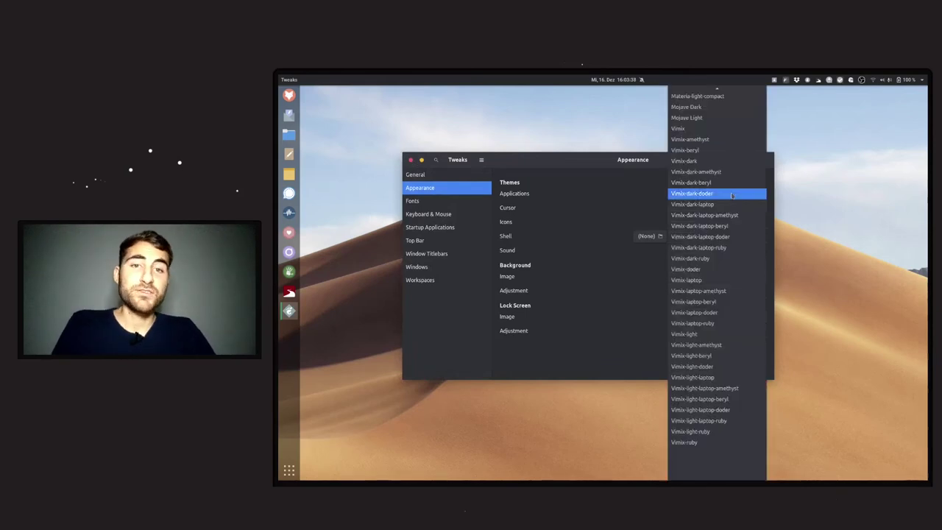
pyautogui.scroll(3, 725, 188)
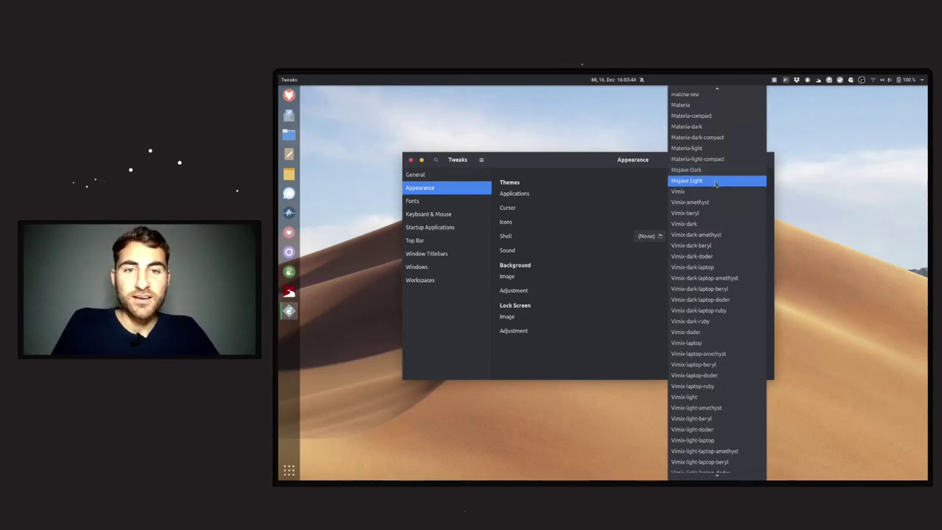
pyautogui.press('Escape')
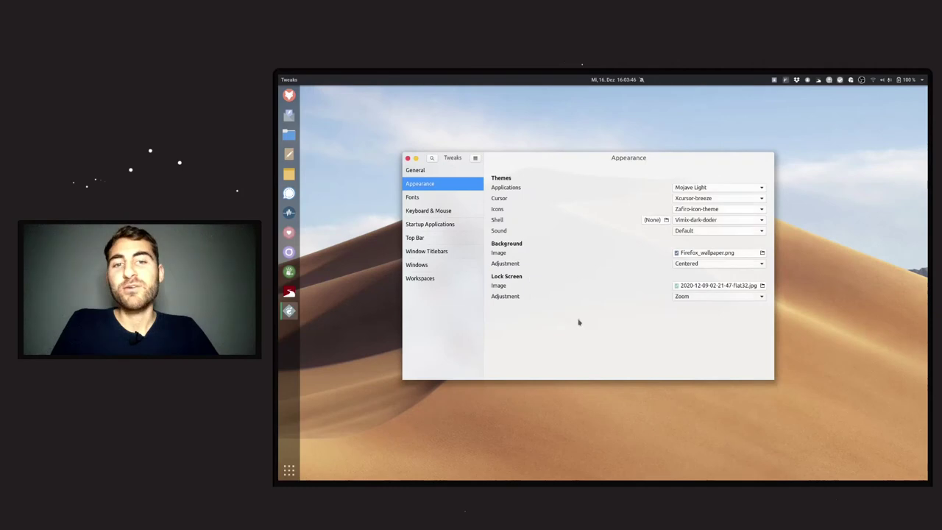
# - Keep Xcursor-breeze as the cursor theme, switch icons to Mojave-ct, and minimize Tweaks
pyautogui.click(729, 200)
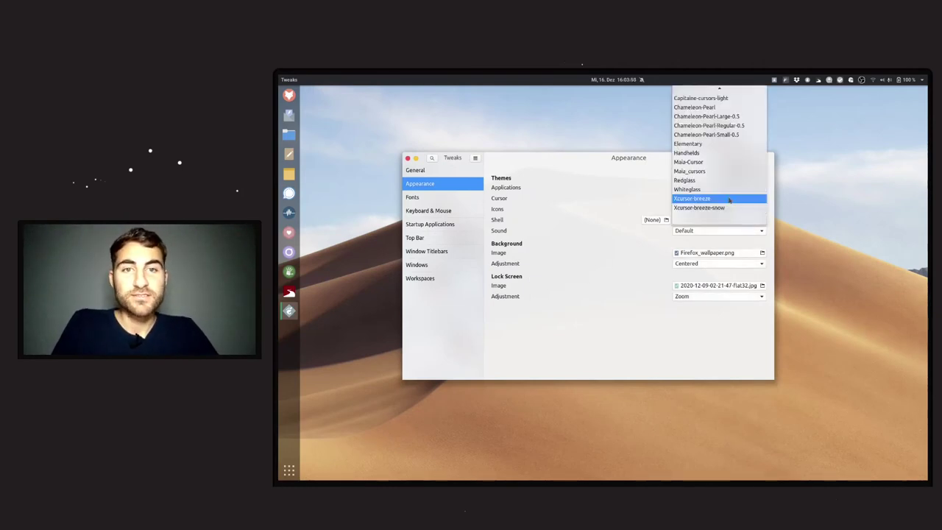
pyautogui.click(730, 200)
pyautogui.click(722, 211)
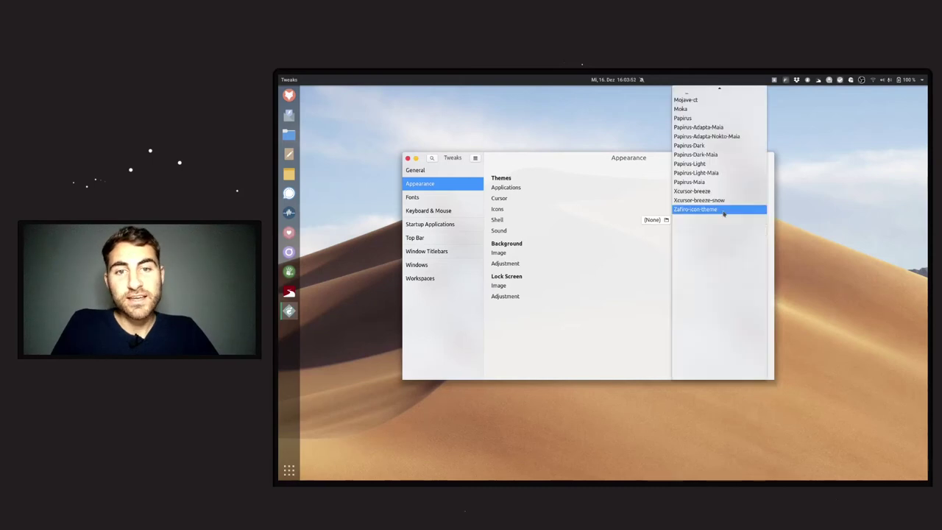
pyautogui.scroll(2, 714, 107)
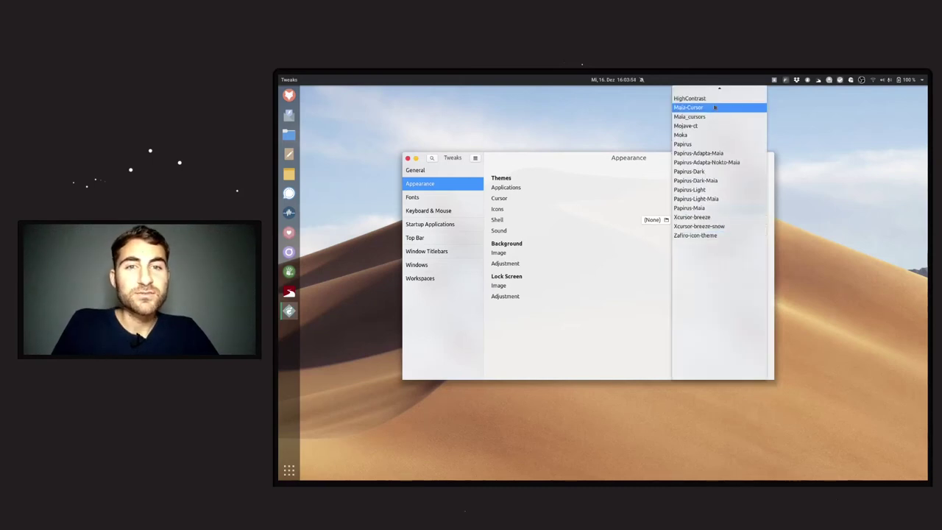
pyautogui.click(714, 127)
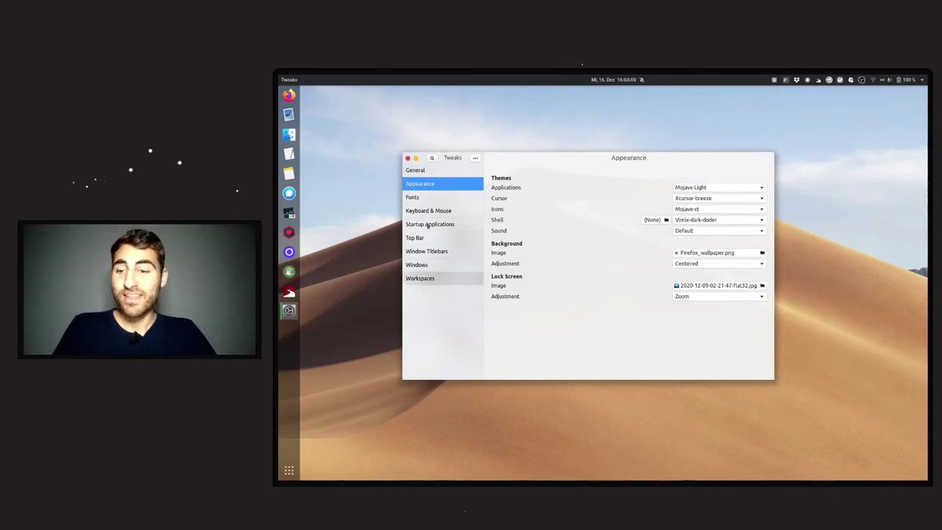
pyautogui.click(417, 159)
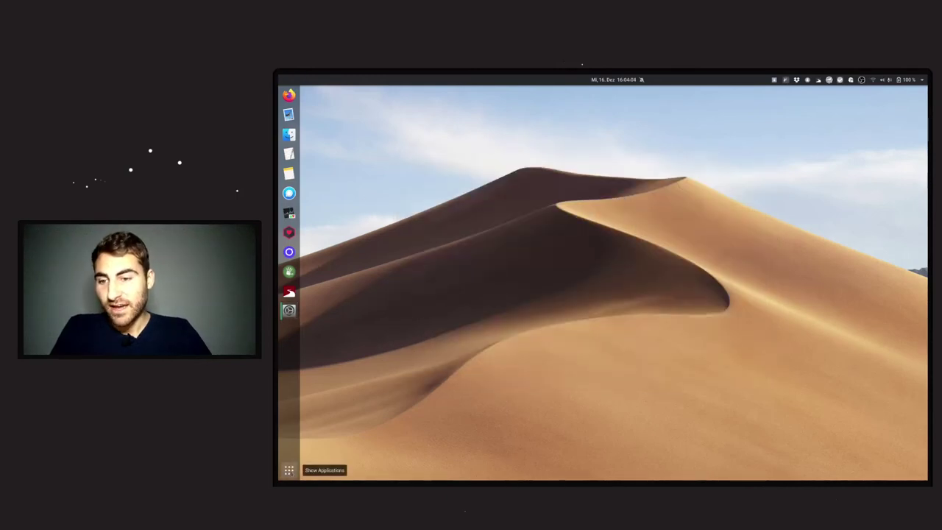
# - Set Dash to Dock's position to Bottom, turn off Panel mode, and close its settings
pyautogui.click(331, 468)
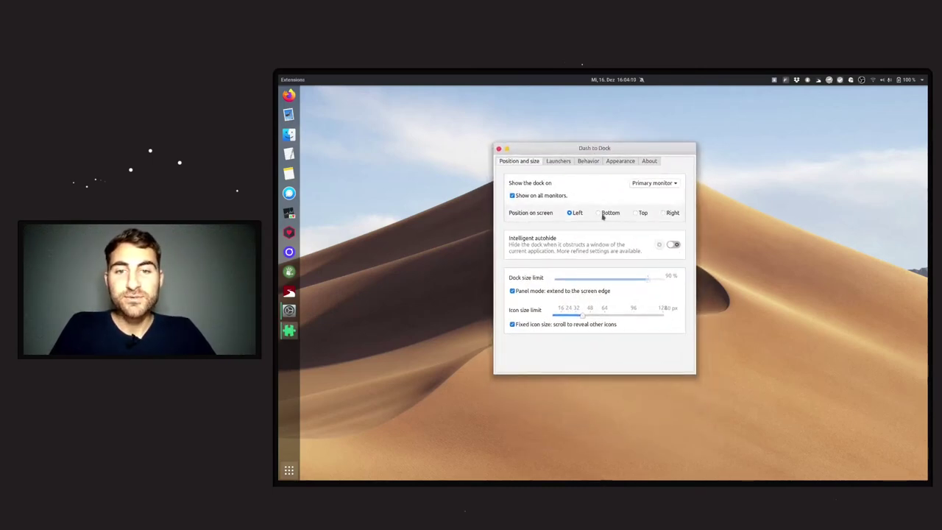
pyautogui.click(599, 212)
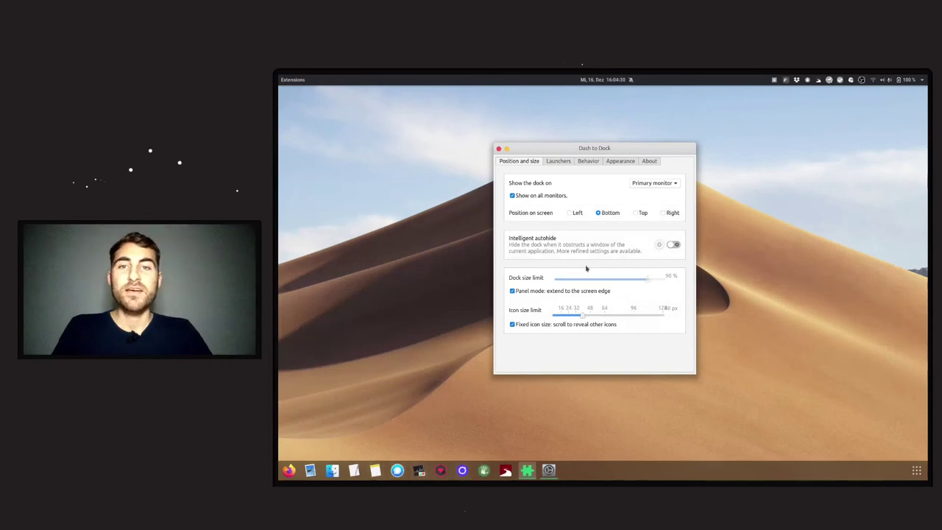
pyautogui.click(513, 291)
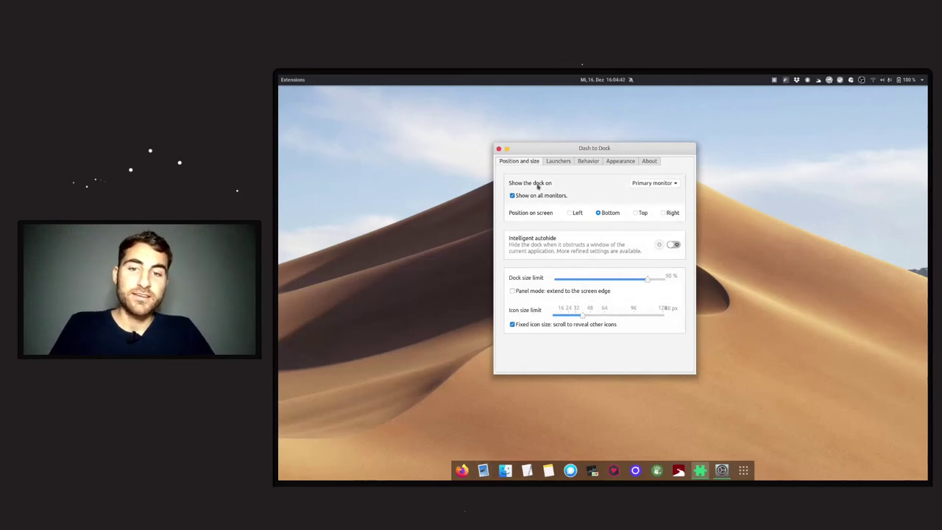
pyautogui.click(500, 149)
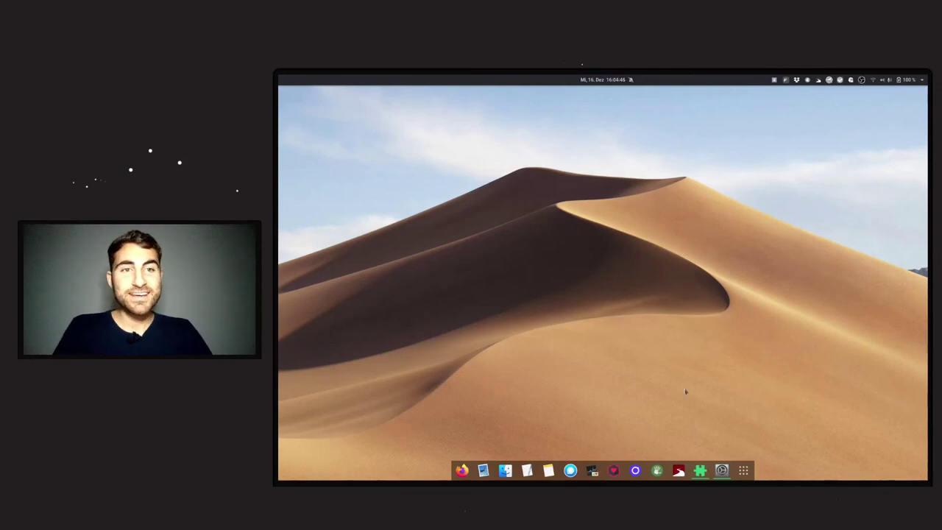
# - Set the shell theme to Mojave Light on the Appearance page and minimize Tweaks
pyautogui.click(721, 470)
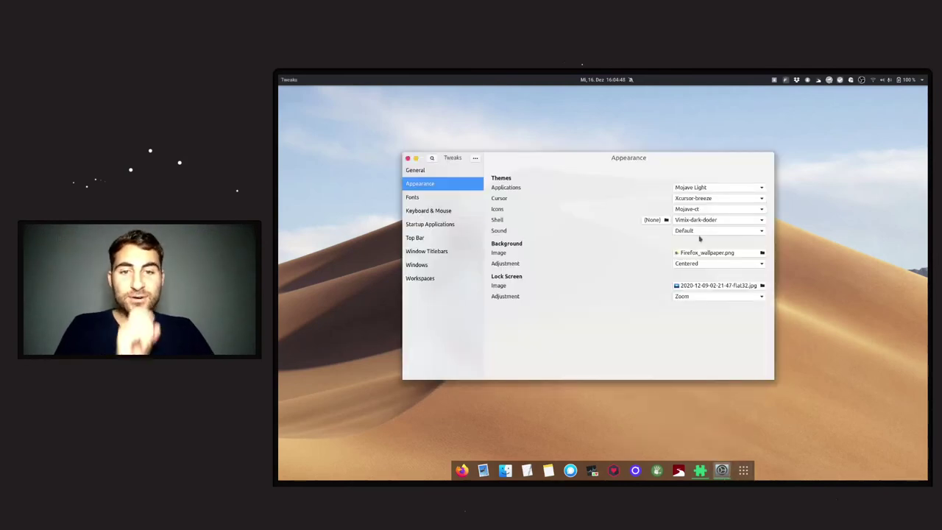
pyautogui.click(717, 221)
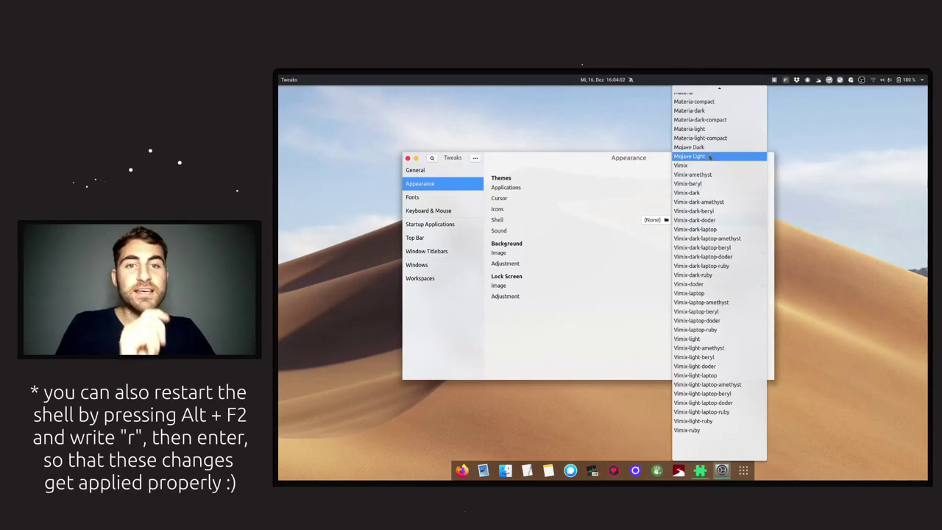
pyautogui.click(710, 157)
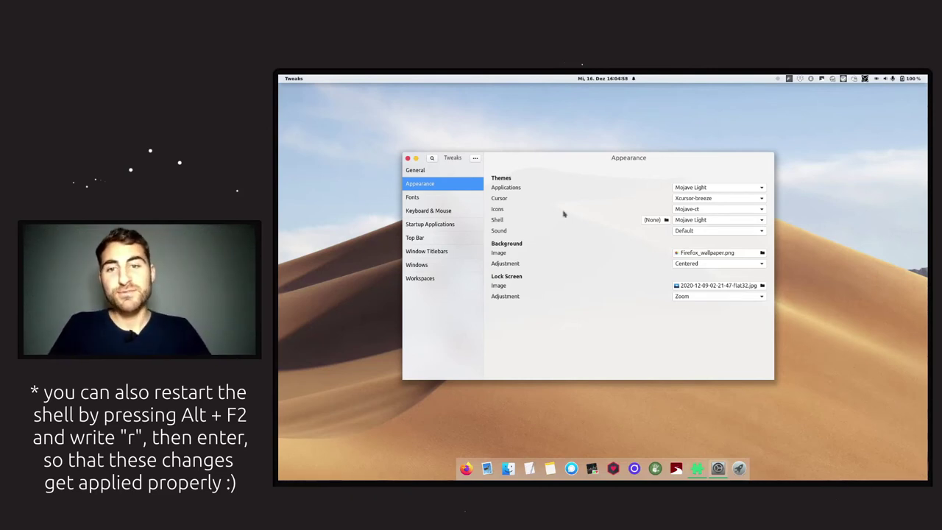
pyautogui.click(416, 158)
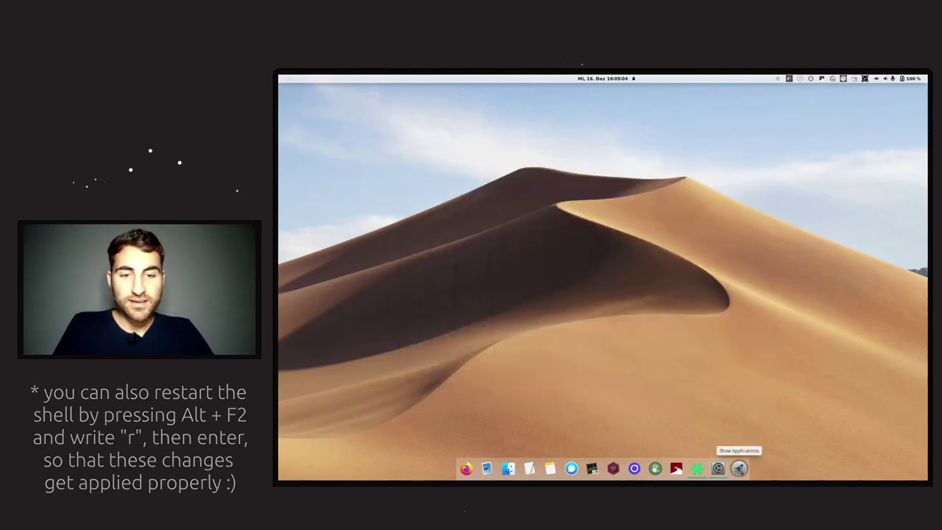
# - Browse the Einstellungen folder in the app overview, then return to the desktop and open extension settings
pyautogui.click(739, 468)
pyautogui.click(625, 206)
pyautogui.click(785, 257)
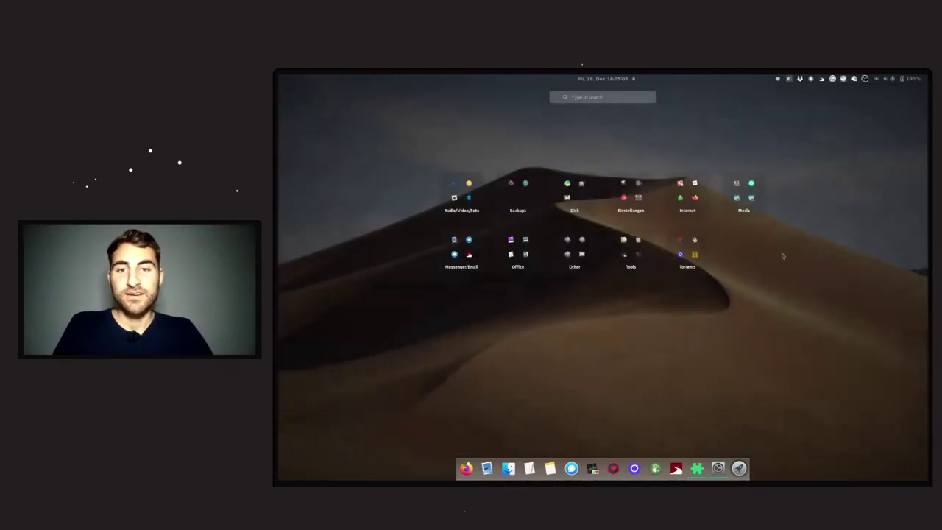
pyautogui.click(842, 323)
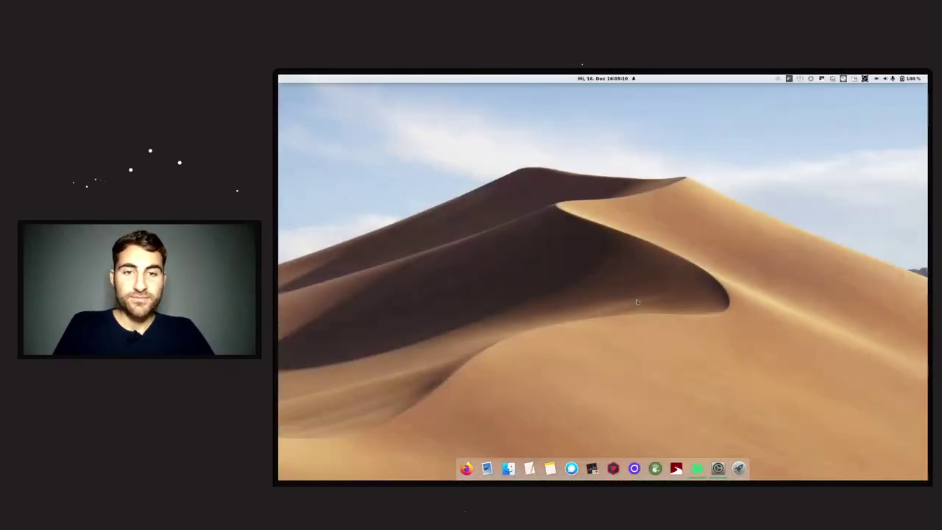
pyautogui.click(697, 469)
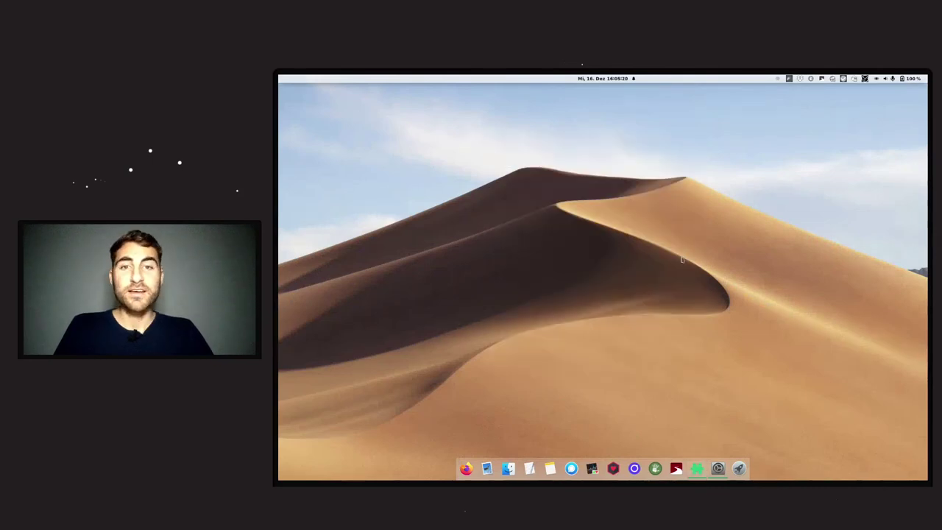
# - Set both the shell and application themes to Mojave Dark, then close Tweaks
pyautogui.click(718, 468)
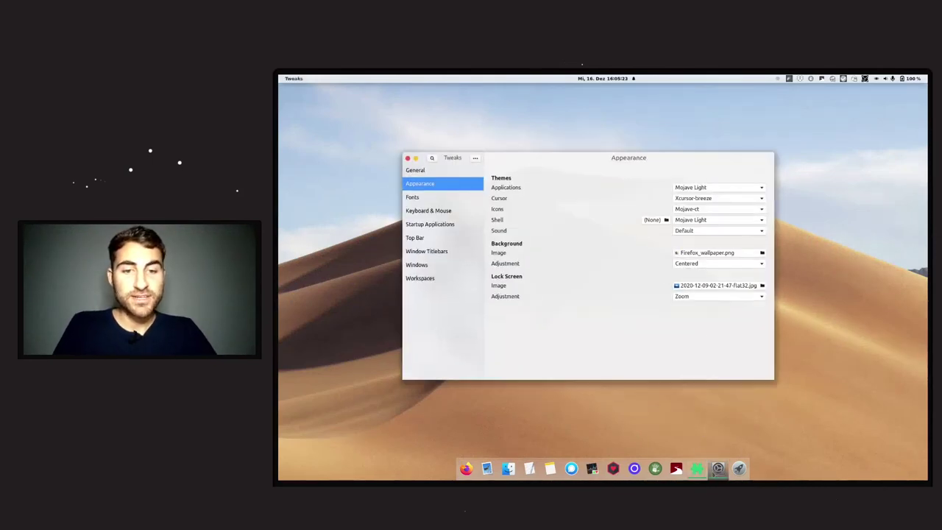
pyautogui.click(725, 221)
pyautogui.click(711, 214)
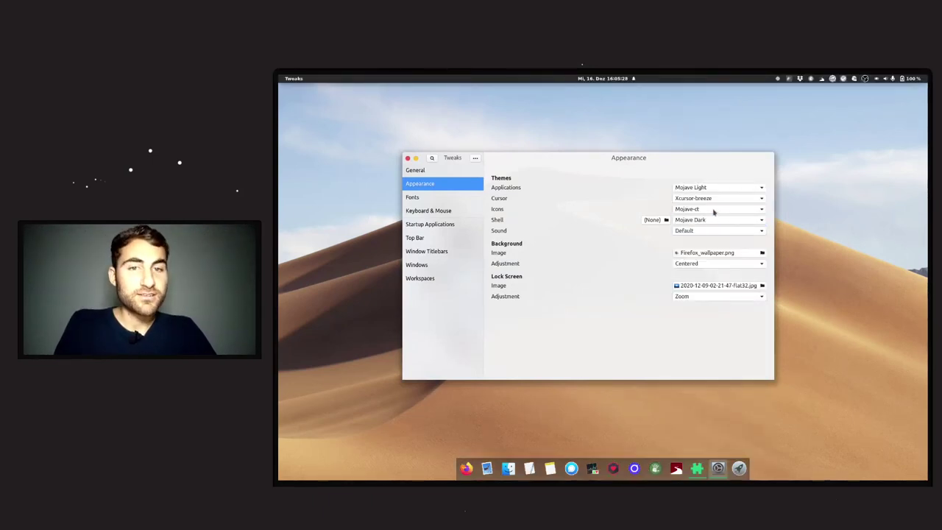
pyautogui.click(713, 190)
pyautogui.click(719, 185)
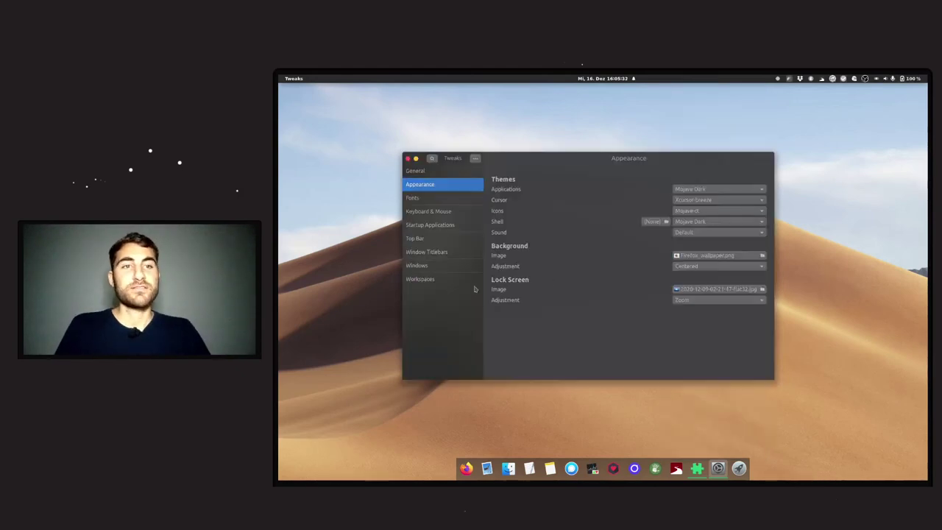
pyautogui.click(407, 158)
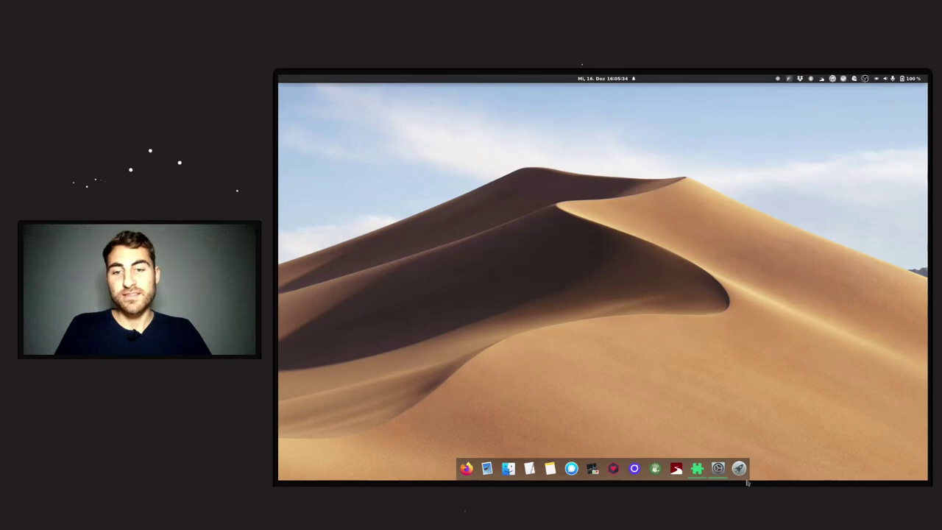
# - Turn on Dash to Dock intelligent autohide with Dodge windows switched off, then close its settings
pyautogui.click(718, 469)
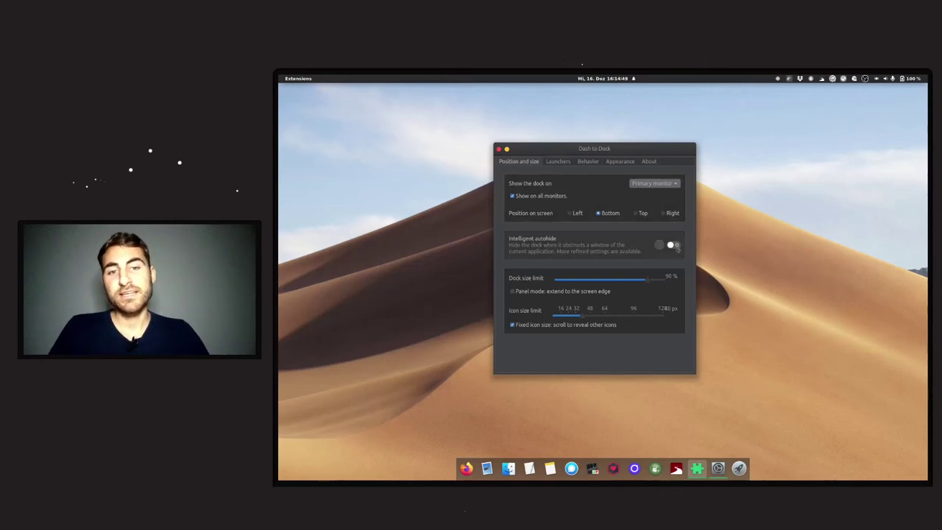
pyautogui.click(674, 245)
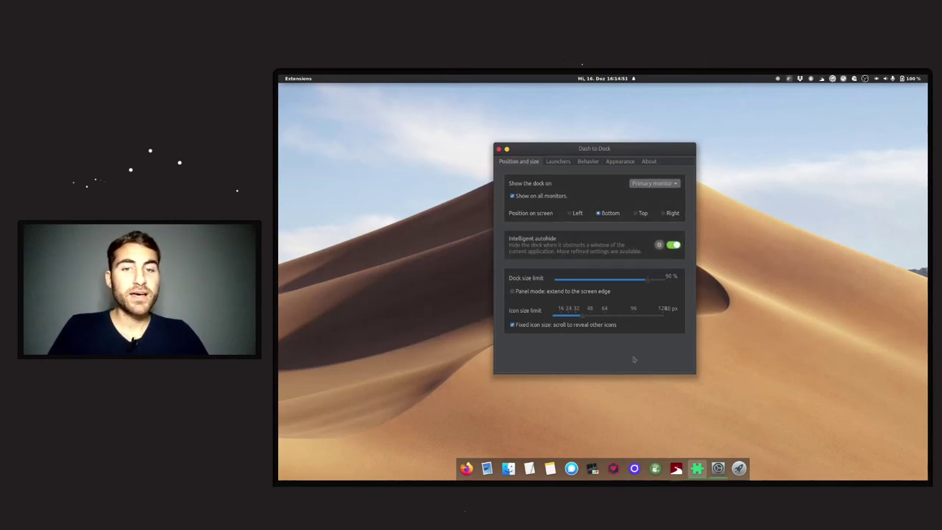
pyautogui.click(659, 245)
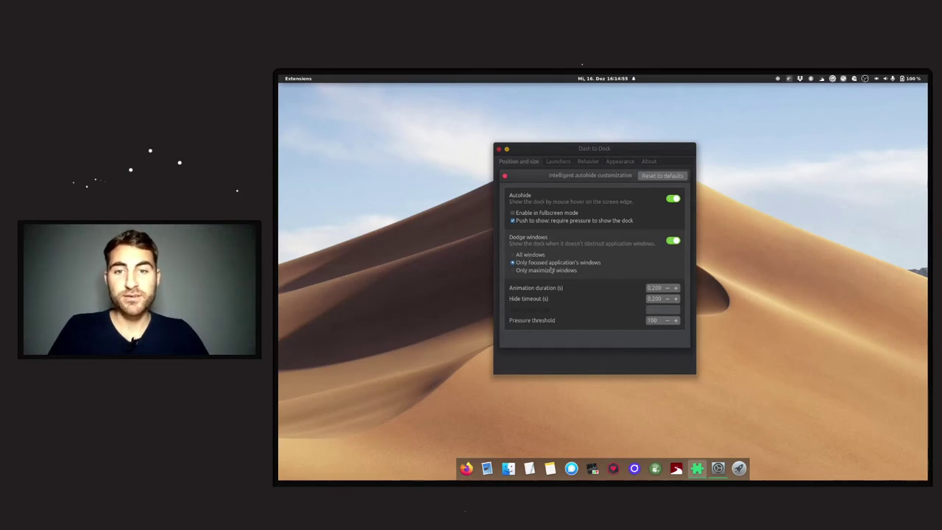
pyautogui.click(672, 241)
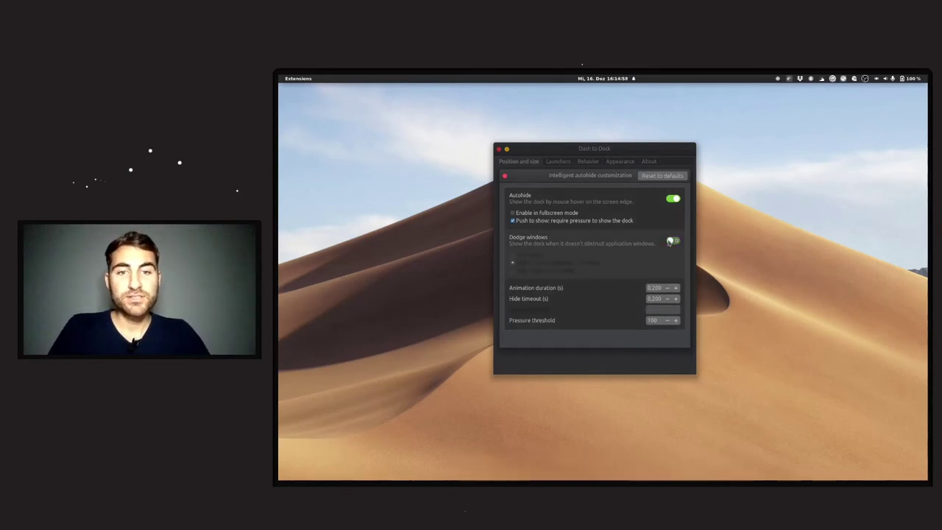
pyautogui.click(504, 175)
pyautogui.click(503, 149)
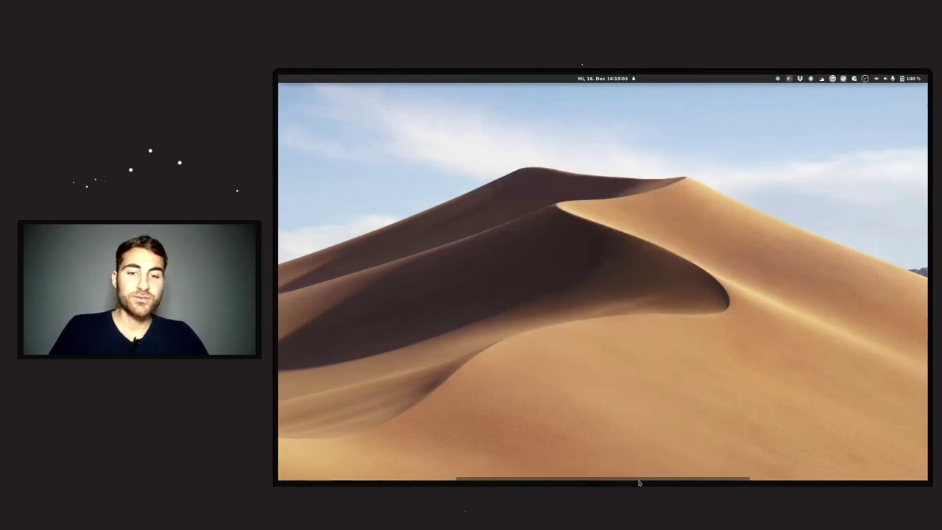
pyautogui.moveTo(635, 472)
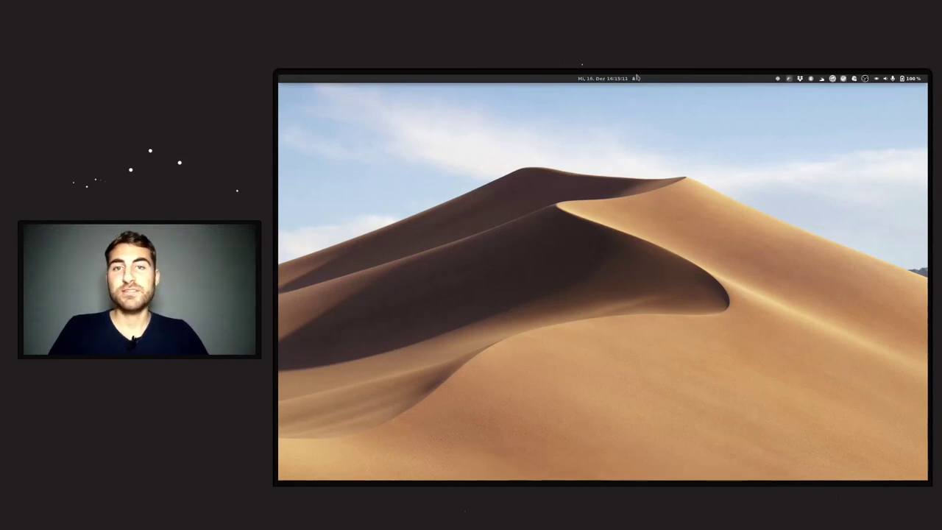
pyautogui.moveTo(702, 484)
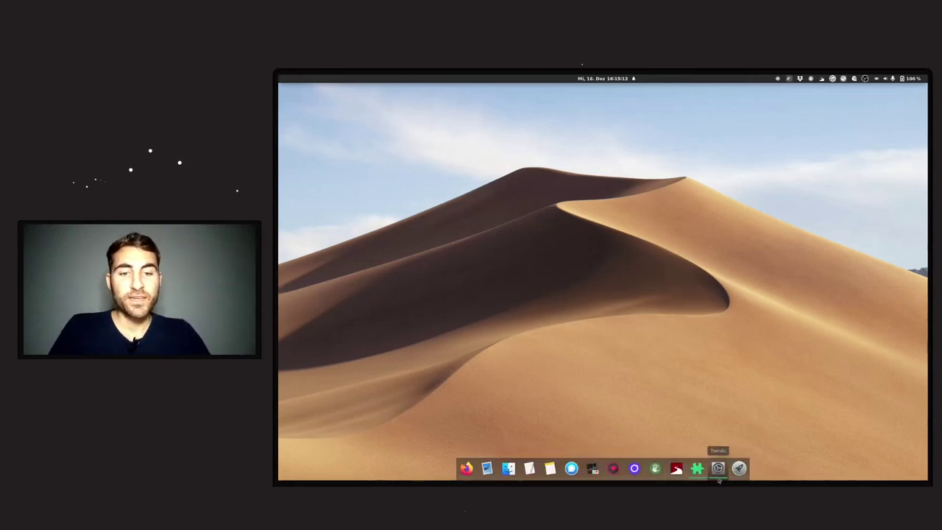
# - Re-enable Dodge windows and switch off intelligent autohide in Dash to Dock settings
pyautogui.click(697, 469)
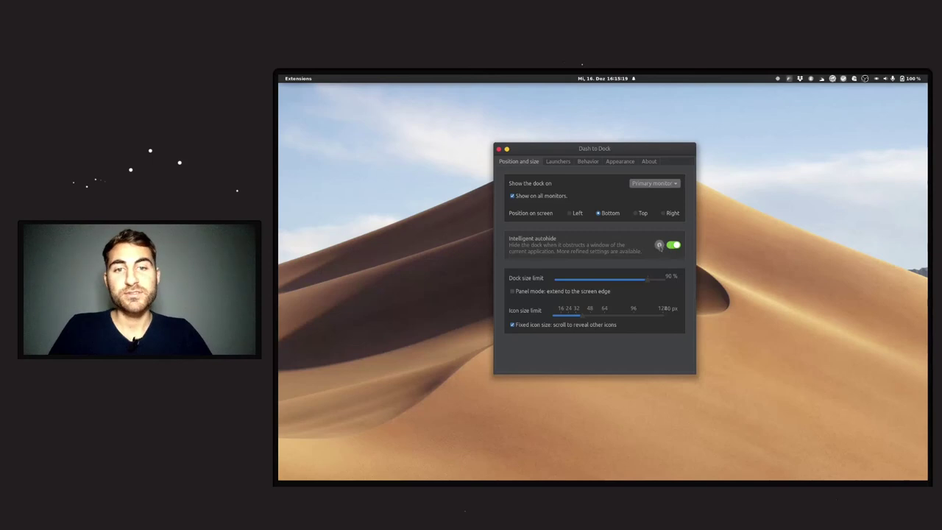
pyautogui.click(659, 245)
pyautogui.click(671, 241)
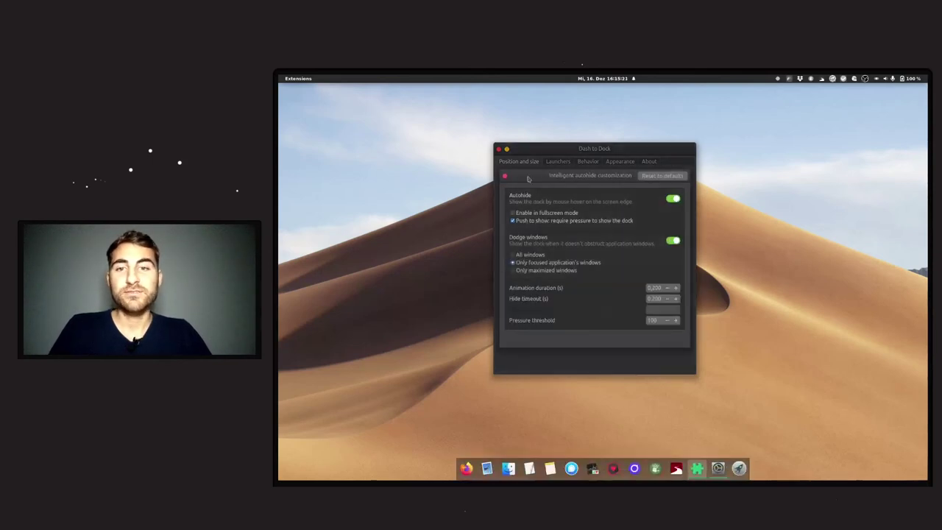
pyautogui.press('Escape')
pyautogui.click(674, 246)
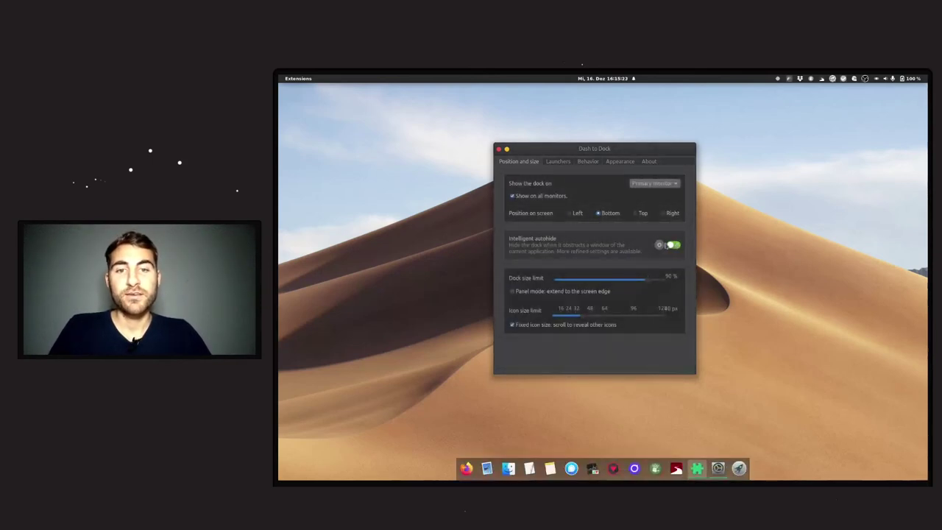
# - Move the dock to the Left position with Panel mode on, and close the settings
pyautogui.click(576, 213)
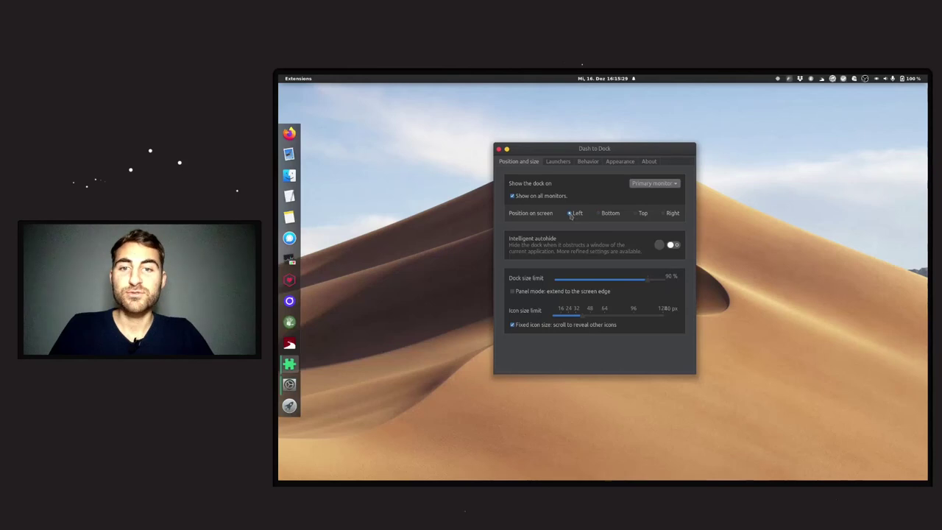
pyautogui.click(513, 292)
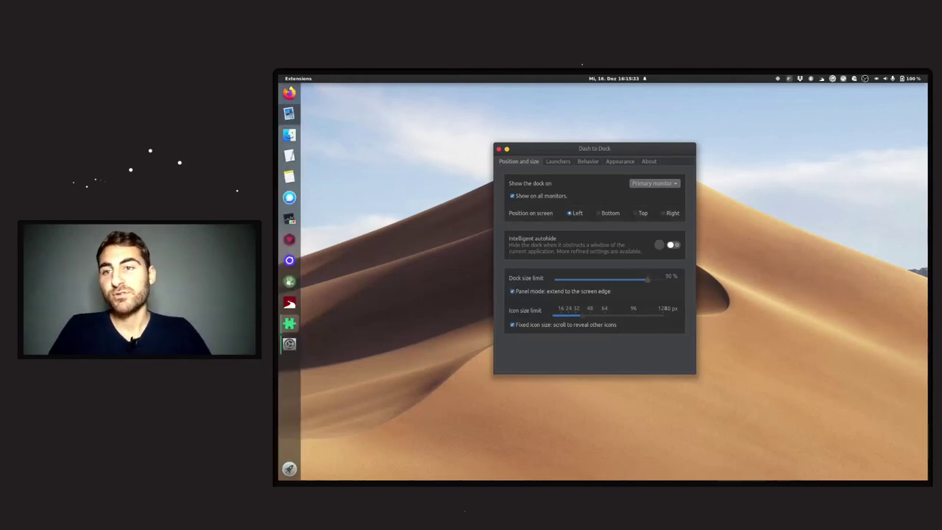
pyautogui.click(499, 149)
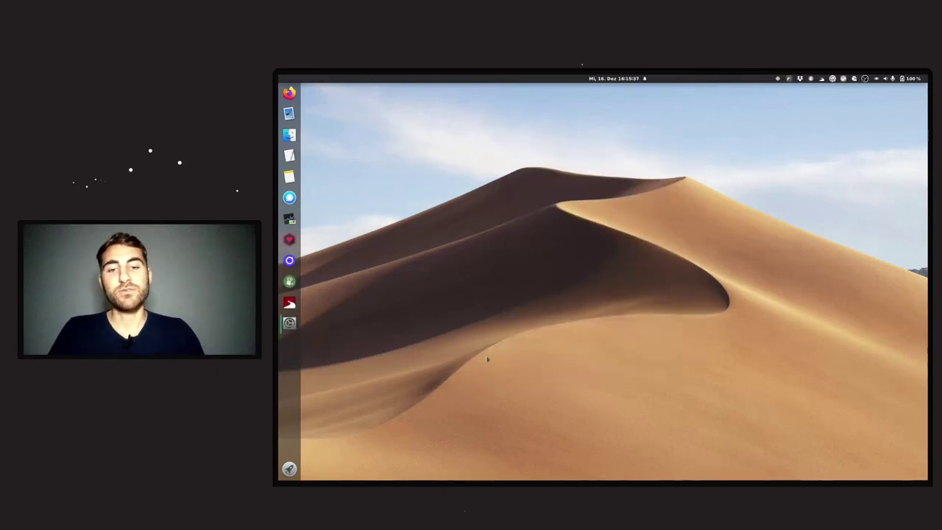
# - Launch Tweaks from Activities search and keep Vimix-dark-doder as the application theme, cursor unchanged
pyautogui.press('super')
pyautogui.write('tweak')
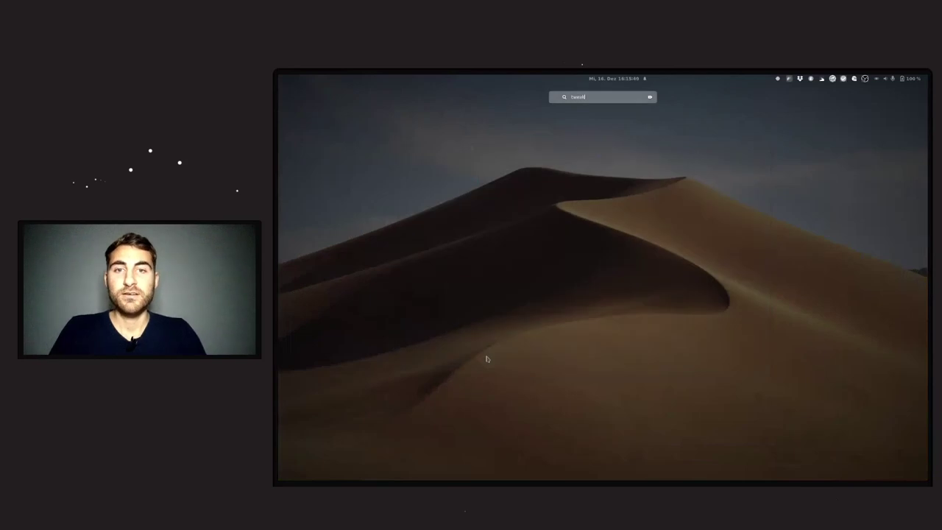
pyautogui.press('Return')
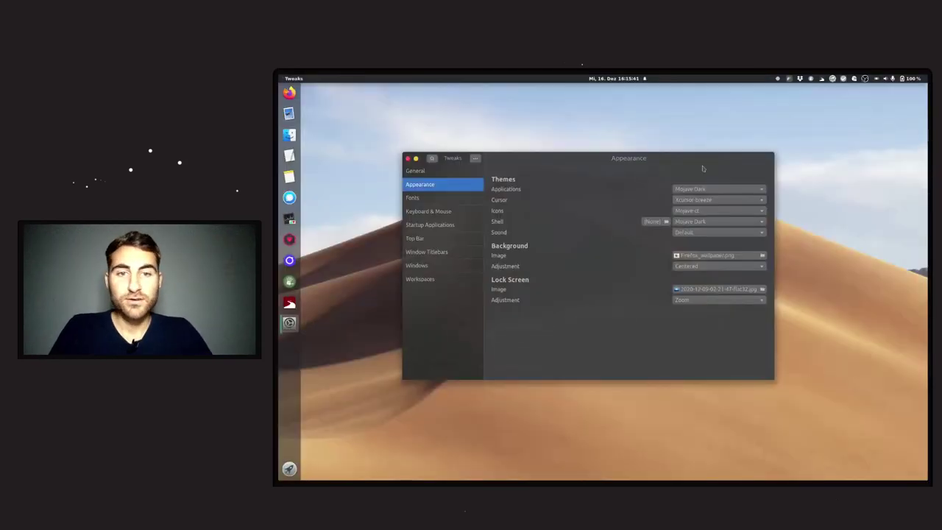
pyautogui.click(718, 190)
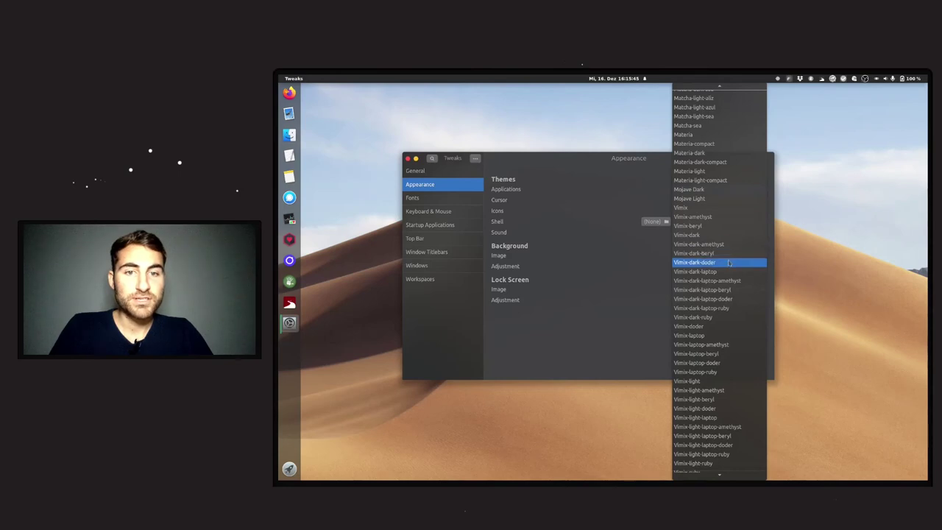
pyautogui.press('Escape')
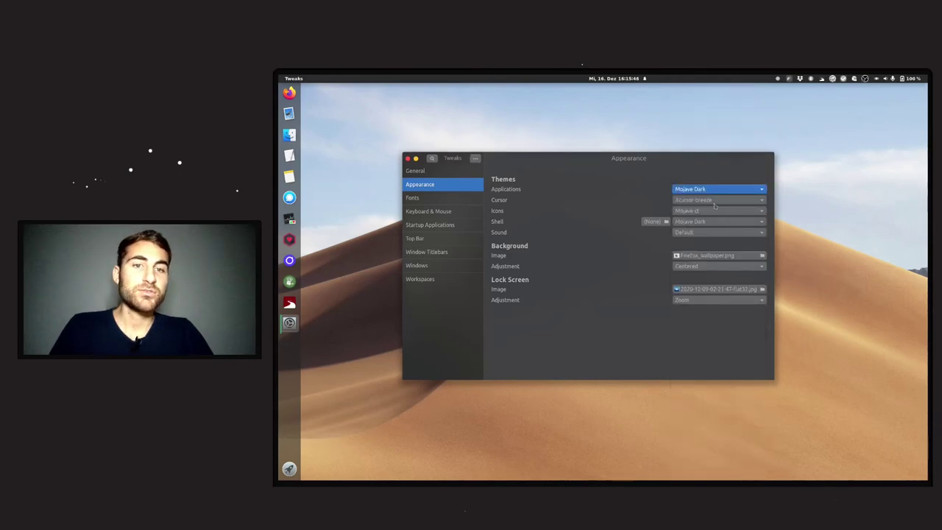
pyautogui.click(742, 208)
pyautogui.click(735, 208)
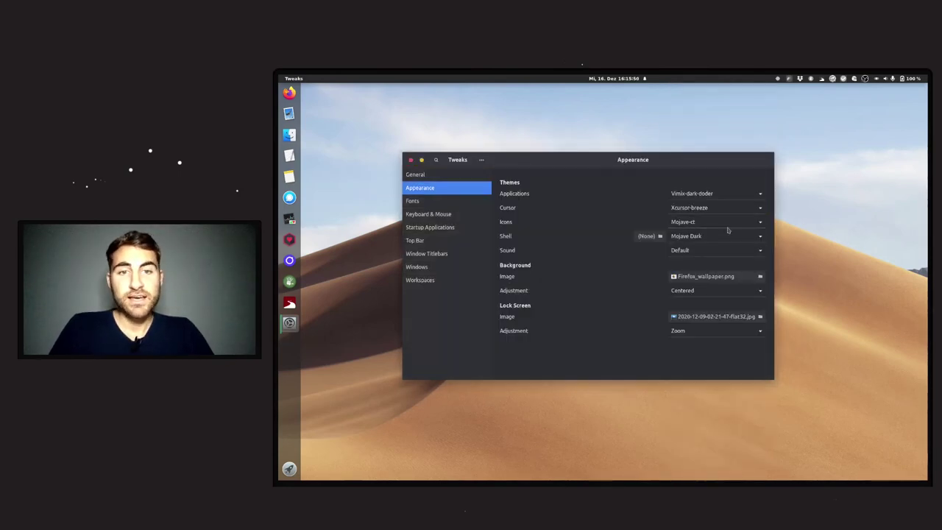
# - Set icons to Zafiro-icon-theme and the shell theme to Vimix-dark-doder, then close Tweaks
pyautogui.click(728, 223)
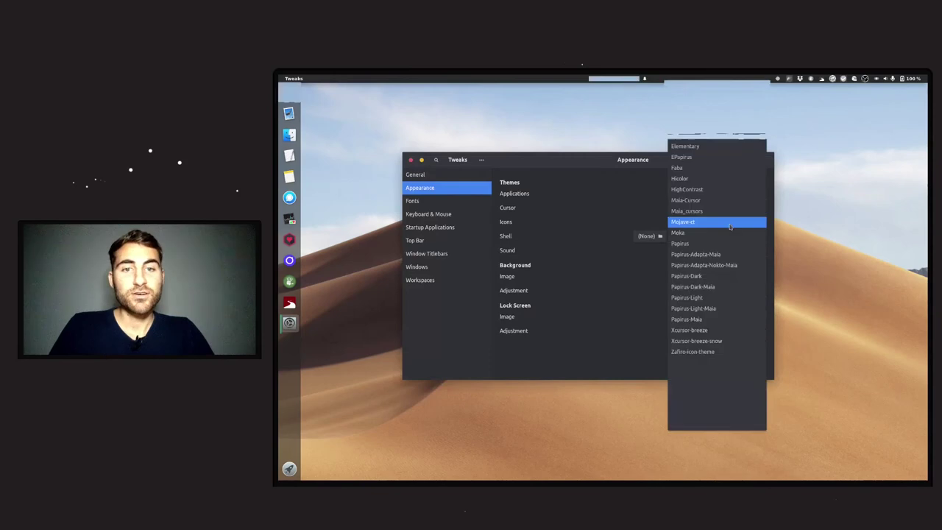
pyautogui.click(703, 353)
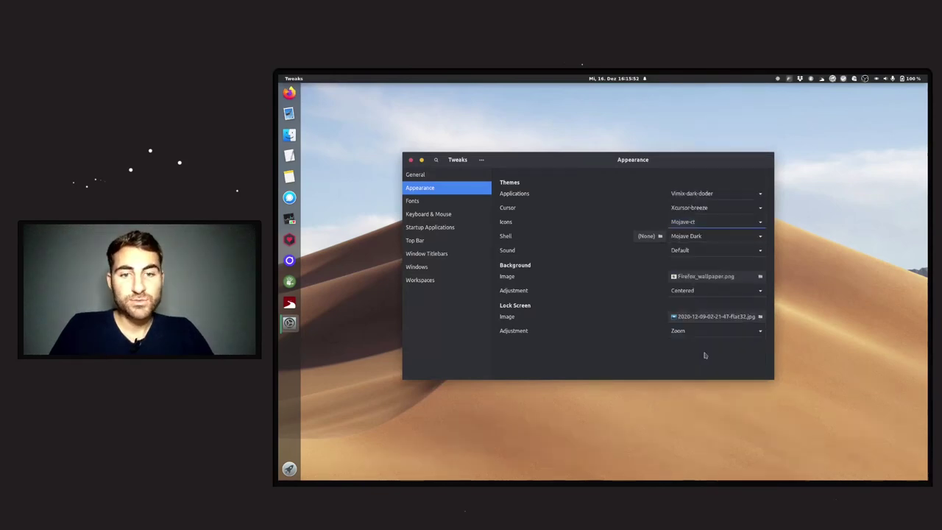
pyautogui.click(698, 237)
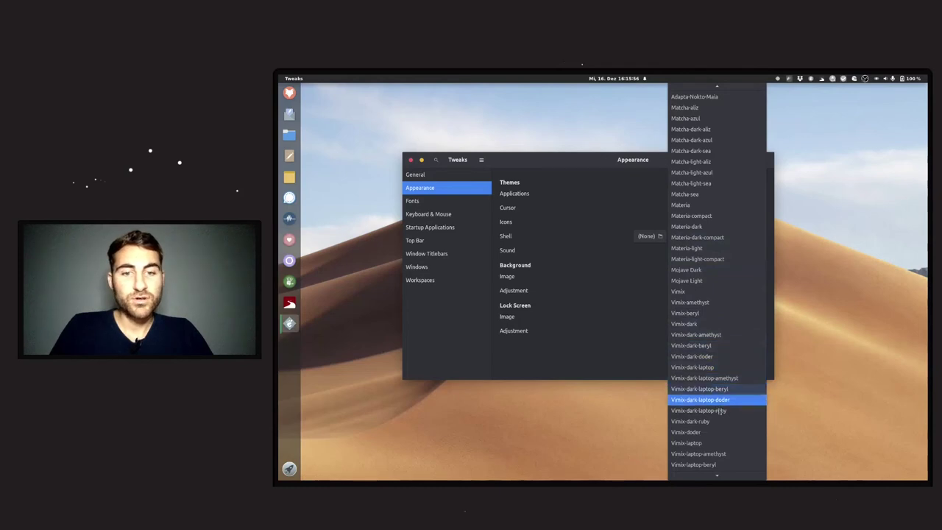
pyautogui.click(738, 357)
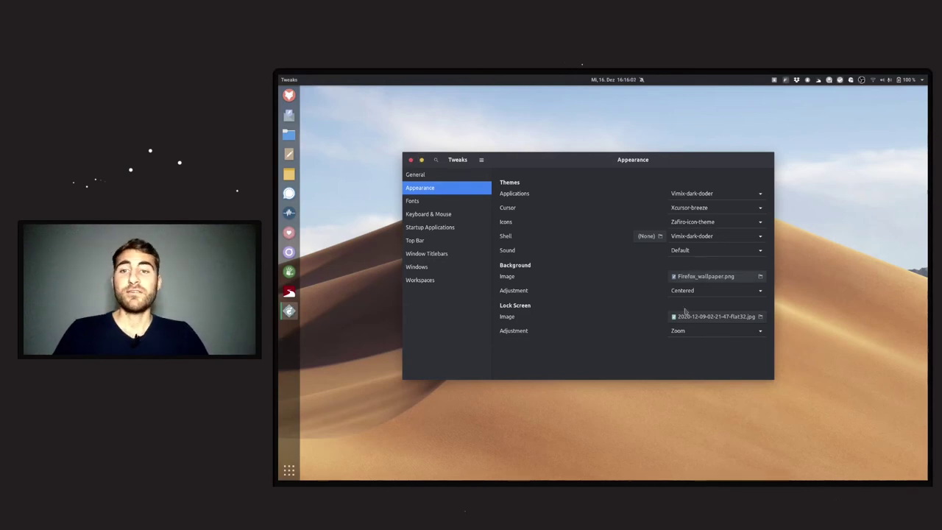
pyautogui.click(411, 160)
# - Via the desktop's Change Background option, apply the moonlit purple mountain wallpaper and close Settings
pyautogui.rightClick(521, 200)
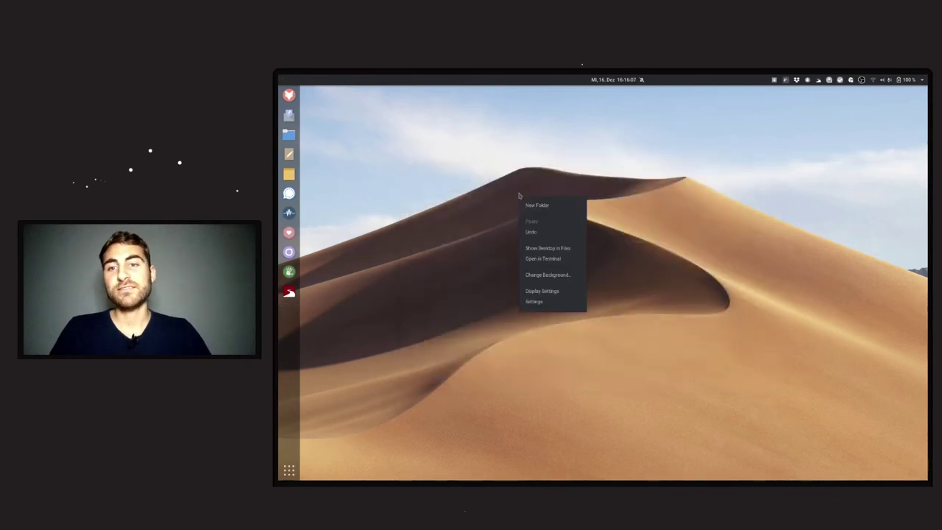
pyautogui.click(551, 276)
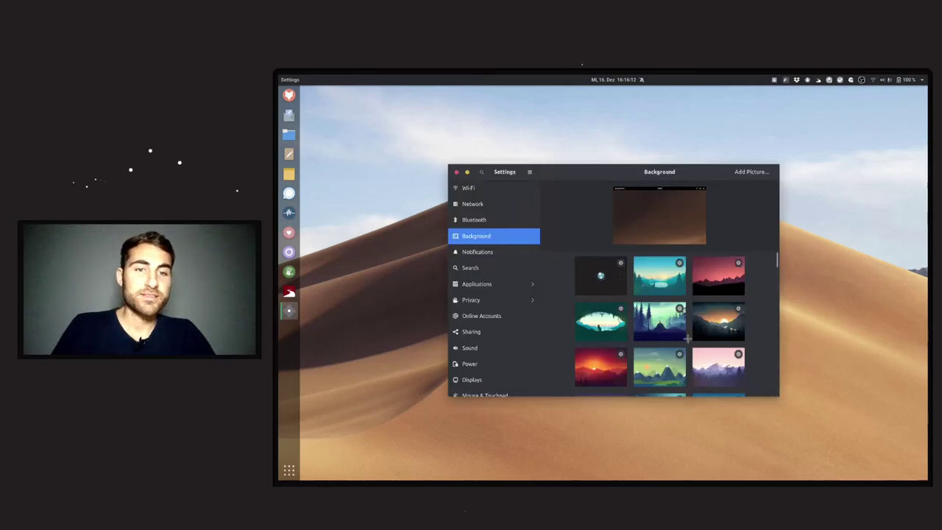
pyautogui.scroll(-5, 688, 338)
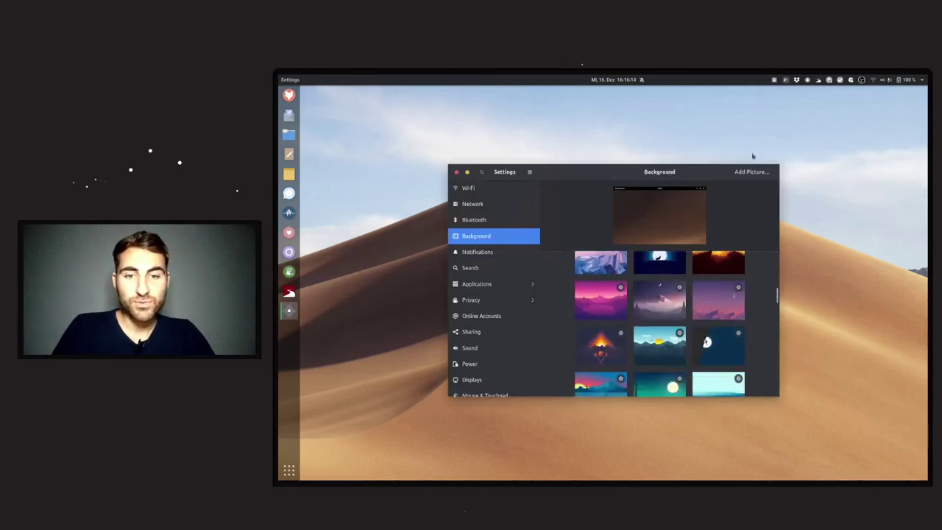
pyautogui.press('Return')
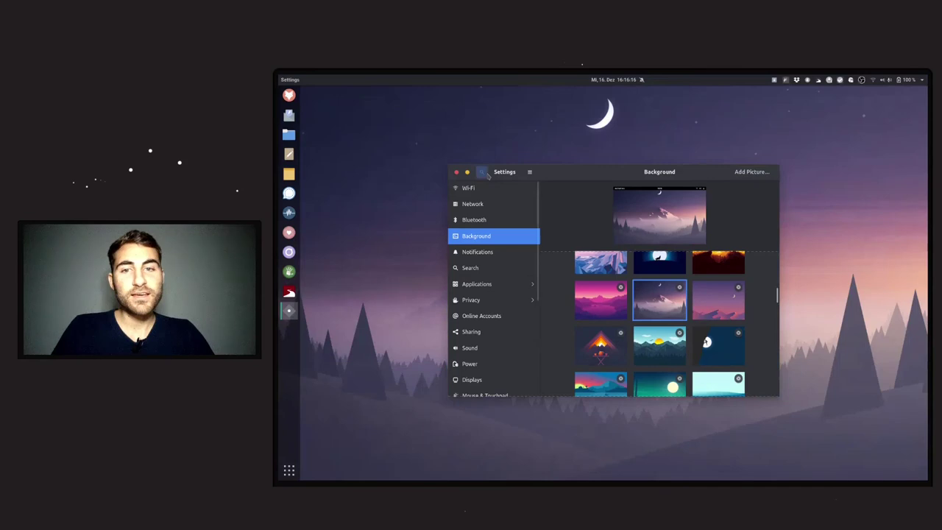
pyautogui.click(456, 171)
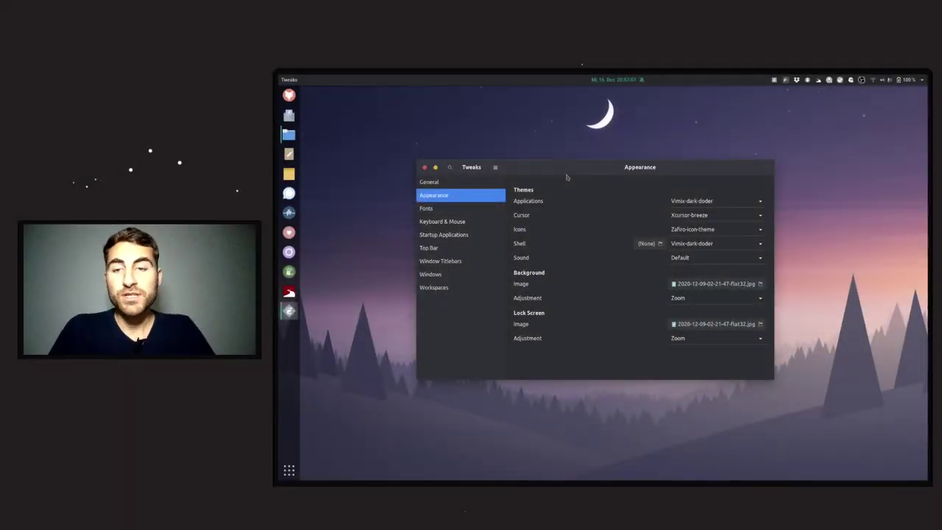
# - Look through the Fonts, Keyboard & Mouse and Startup Applications pages in Tweaks
pyautogui.press('Down')
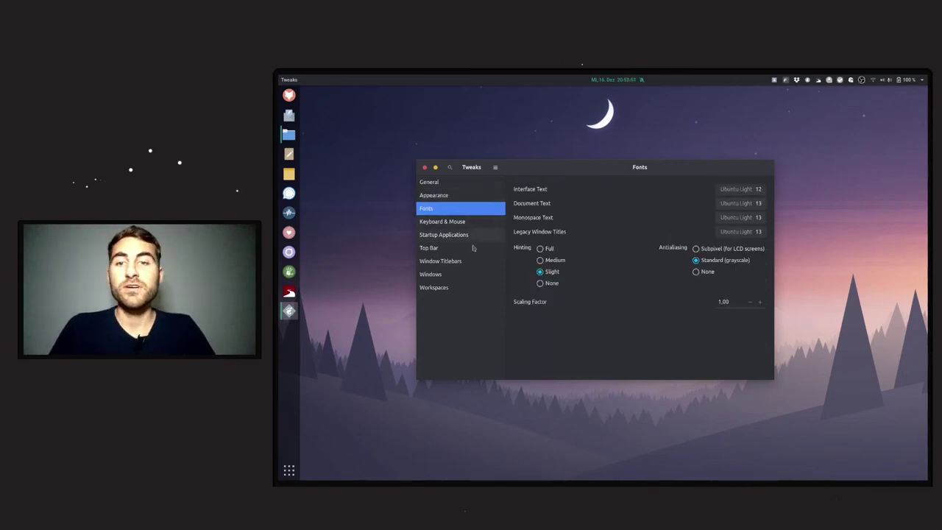
pyautogui.click(453, 224)
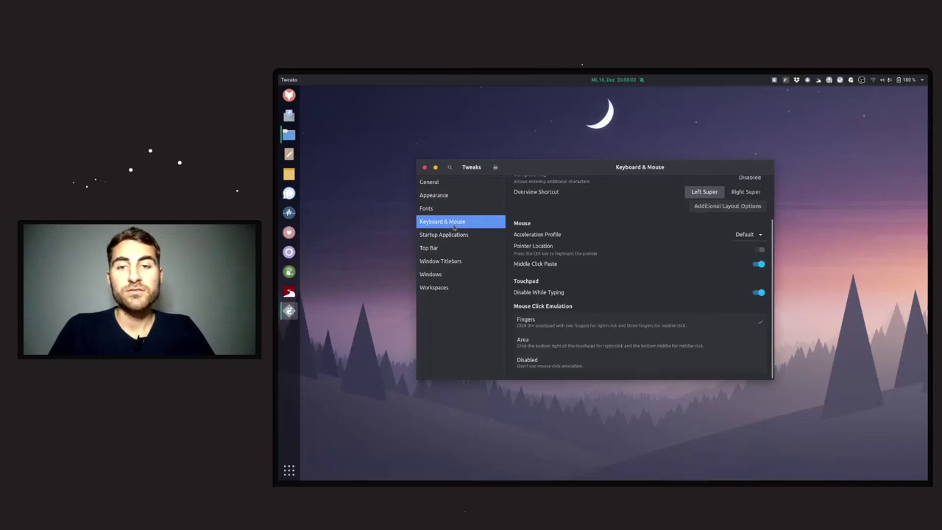
pyautogui.scroll(3, 510, 245)
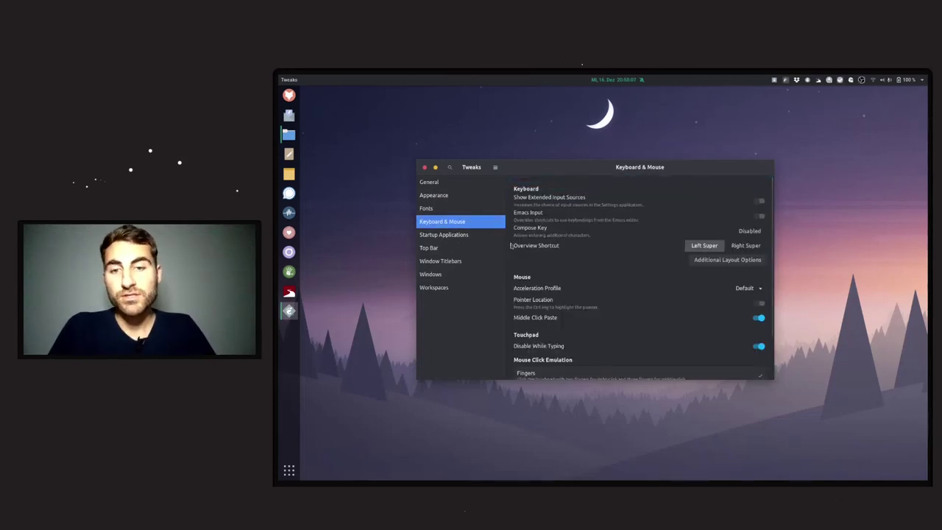
pyautogui.scroll(-2, 511, 245)
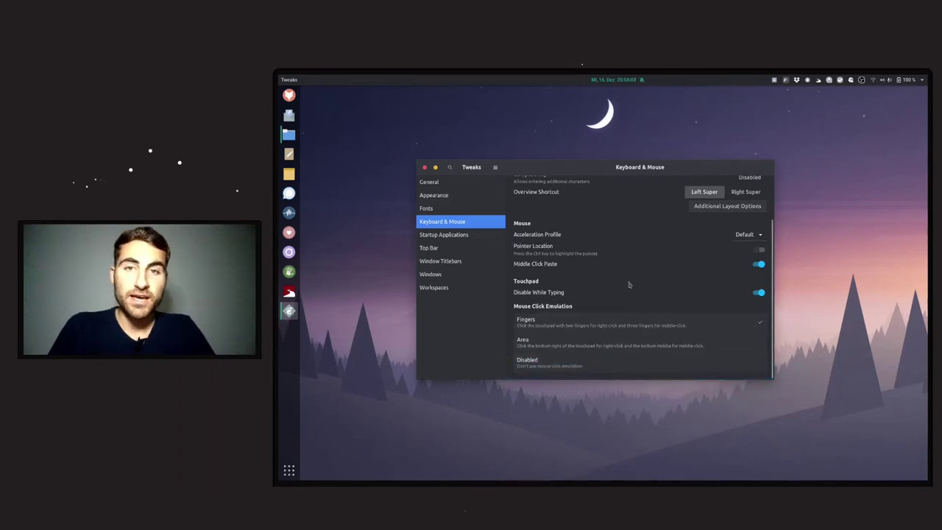
pyautogui.click(476, 237)
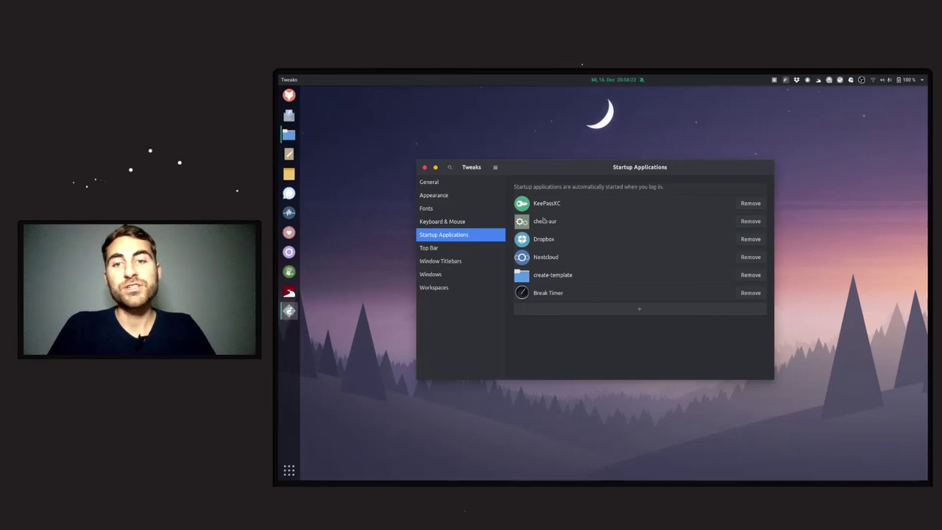
# - On Top Bar, toggle the clock's weekday, date and seconds off and back on, then view Window Titlebars
pyautogui.click(438, 250)
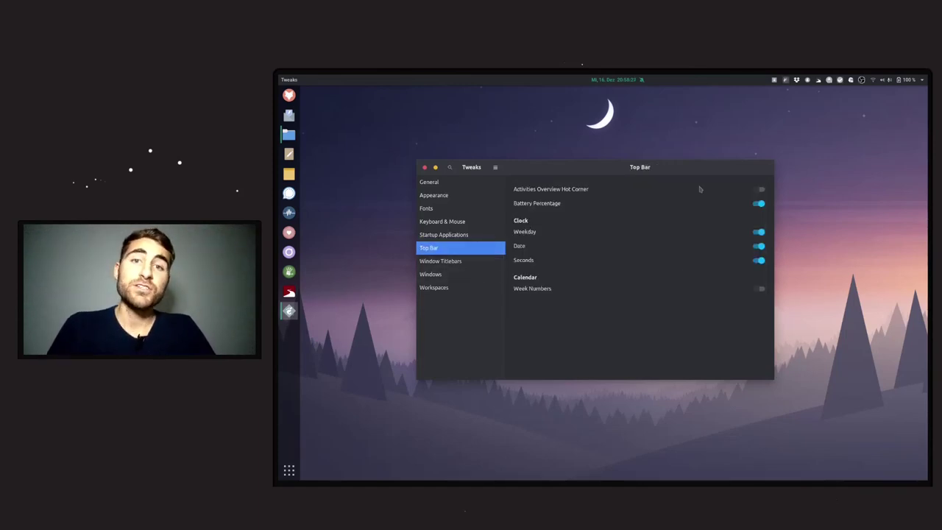
pyautogui.click(761, 233)
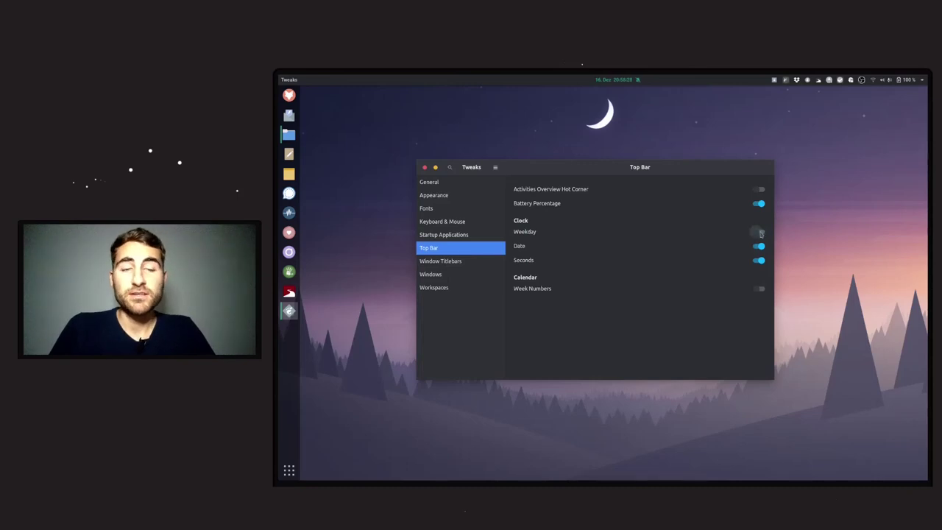
pyautogui.click(761, 233)
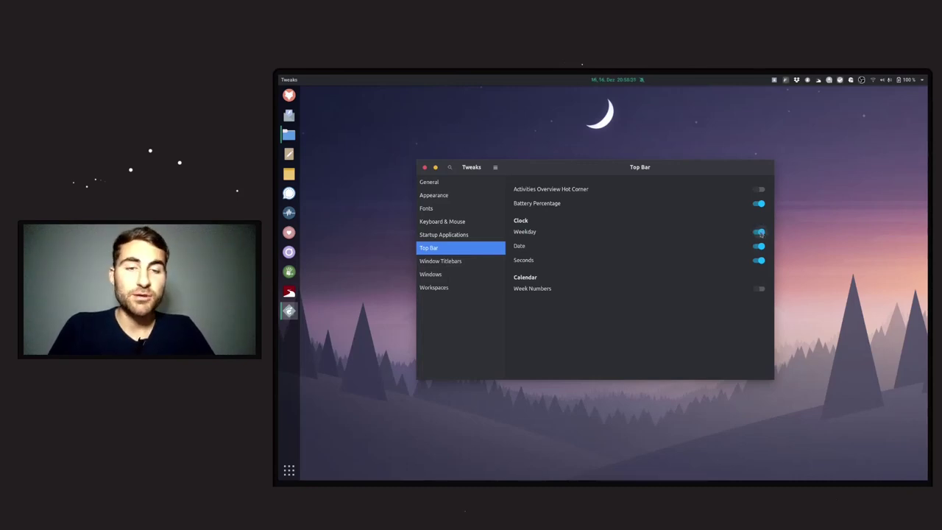
pyautogui.click(761, 247)
pyautogui.click(762, 246)
pyautogui.click(761, 260)
pyautogui.click(761, 260)
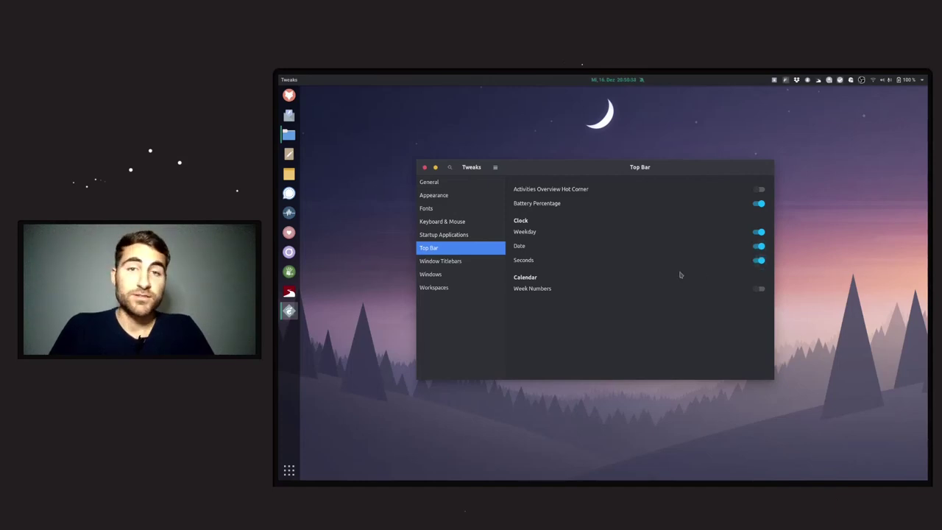
pyautogui.click(457, 261)
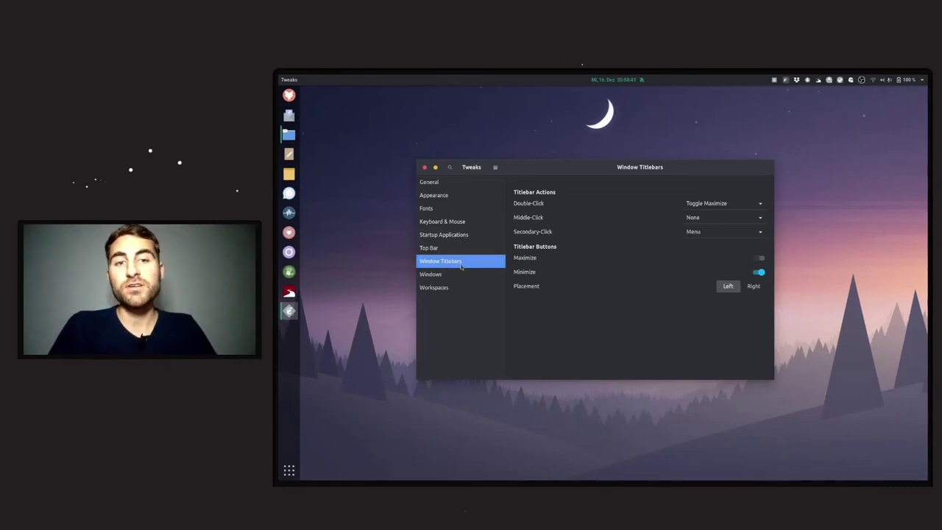
# - Confirm the title-bar double-click action stays Toggle Maximize, then go to the Windows and Workspaces pages in Tweaks
pyautogui.doubleClick(685, 170)
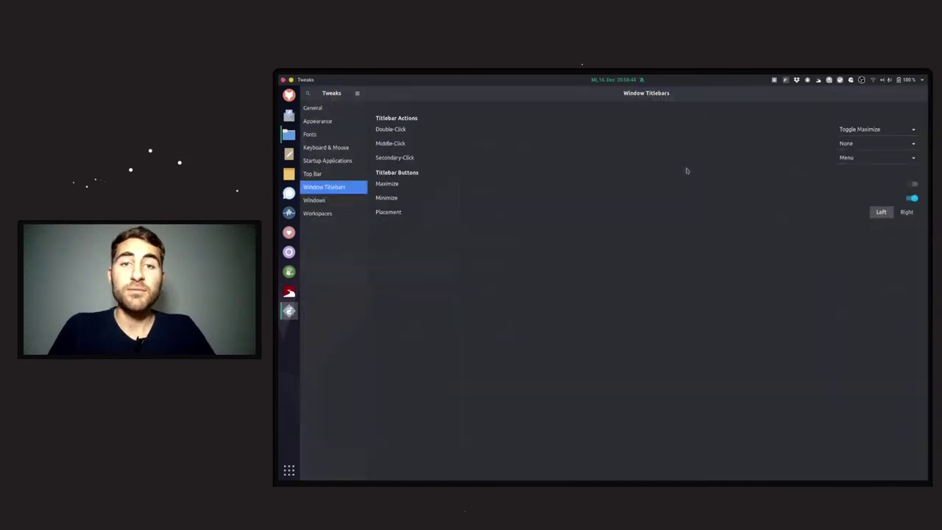
pyautogui.doubleClick(780, 97)
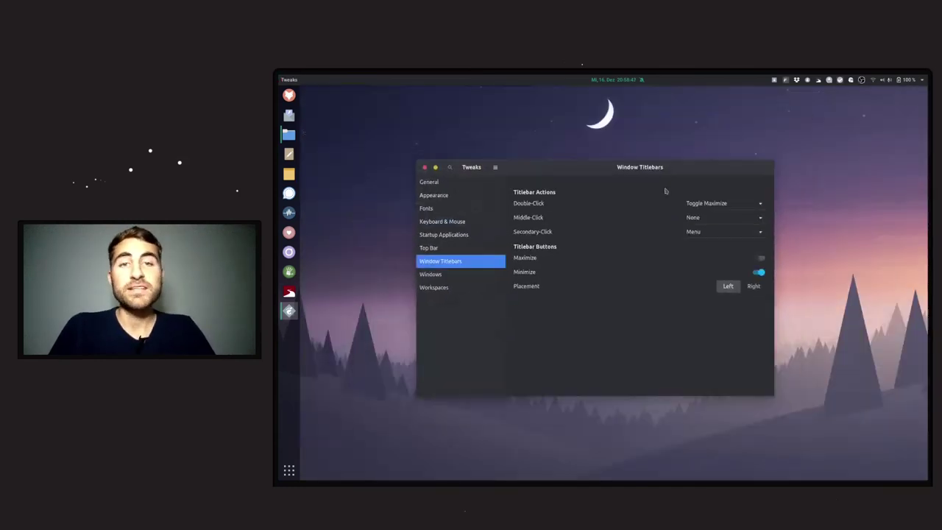
pyautogui.click(737, 204)
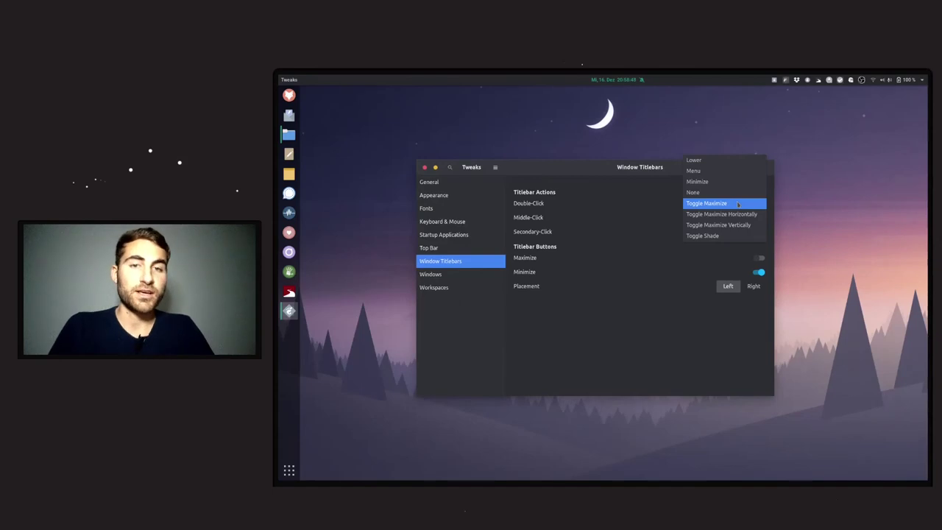
pyautogui.click(653, 198)
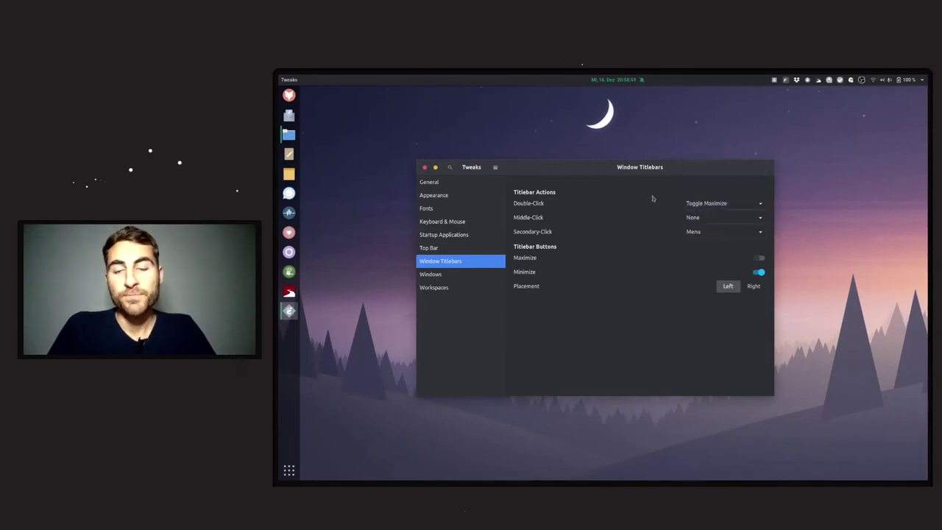
pyautogui.click(450, 278)
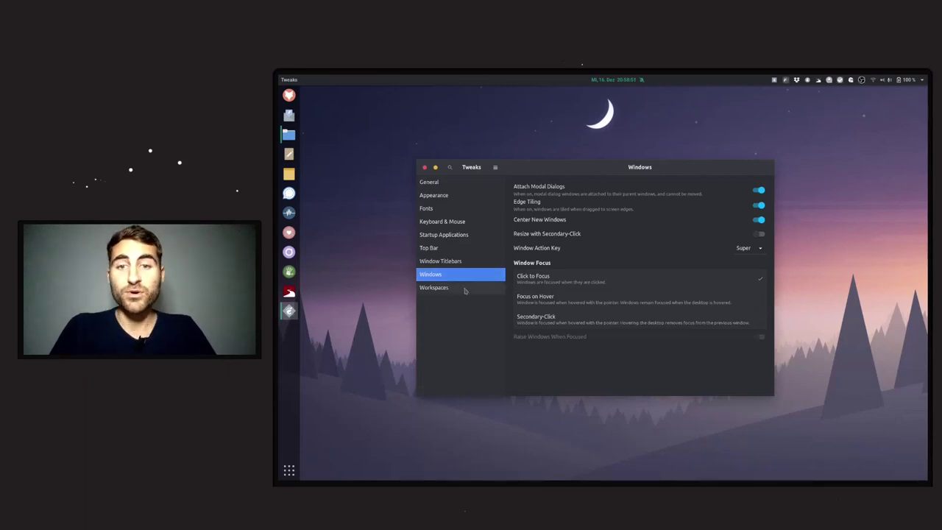
pyautogui.click(465, 289)
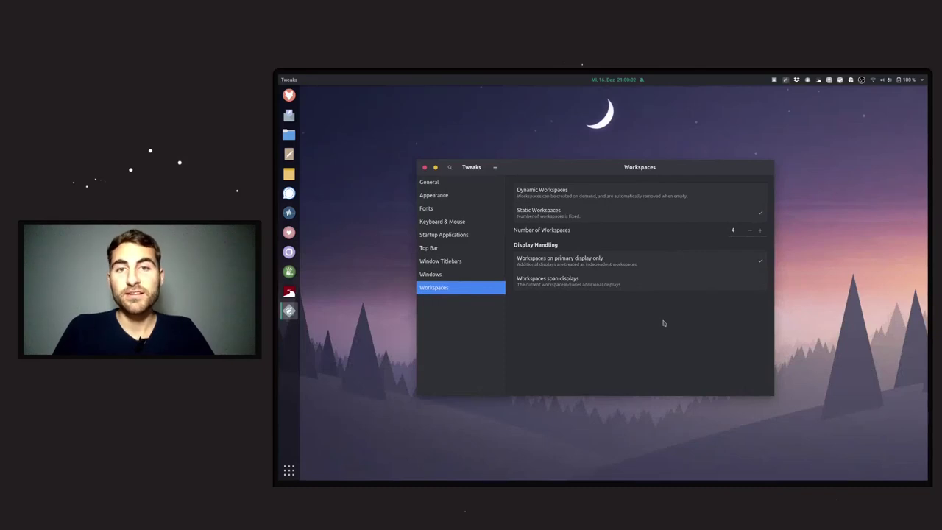
# - Preview the empty second workspace in the Activities overview, then return to Tweaks
pyautogui.press('super')
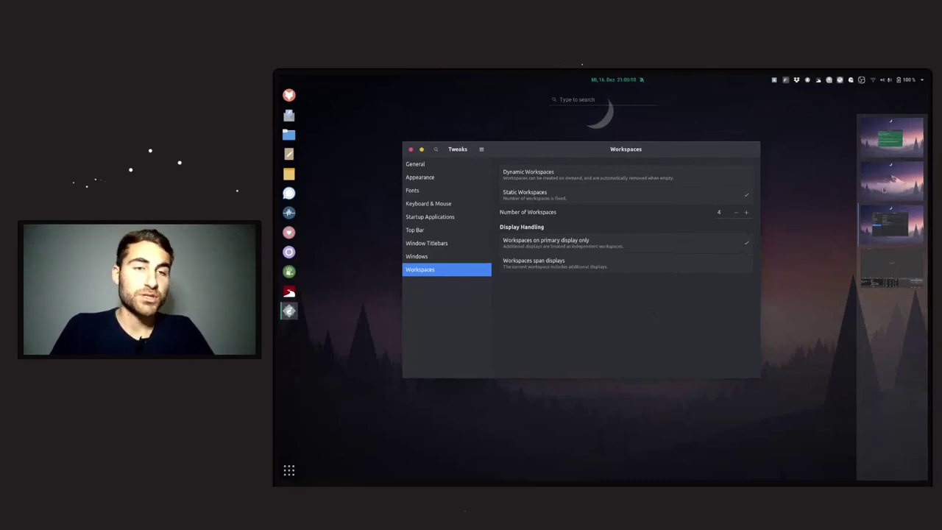
pyautogui.click(884, 189)
pyautogui.click(887, 222)
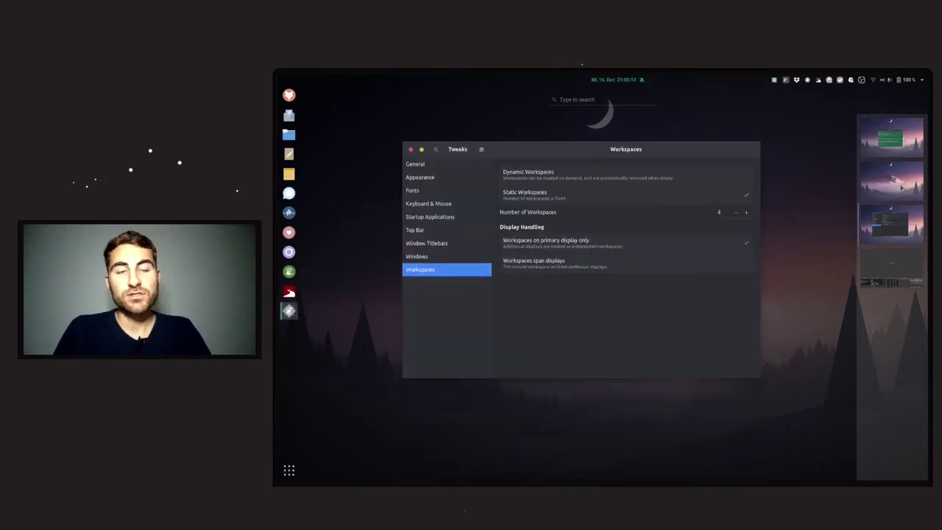
pyautogui.click(891, 186)
pyautogui.click(888, 222)
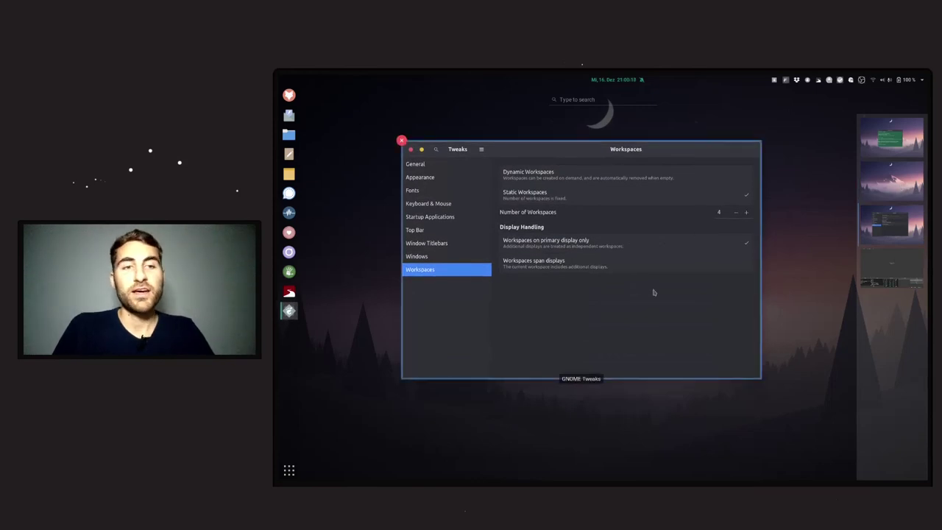
pyautogui.middleClick(653, 292)
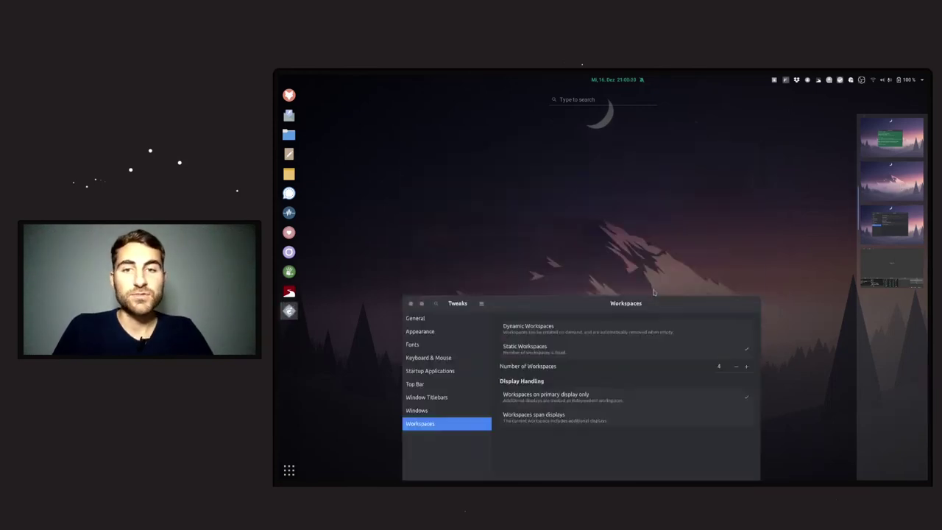
pyautogui.click(653, 293)
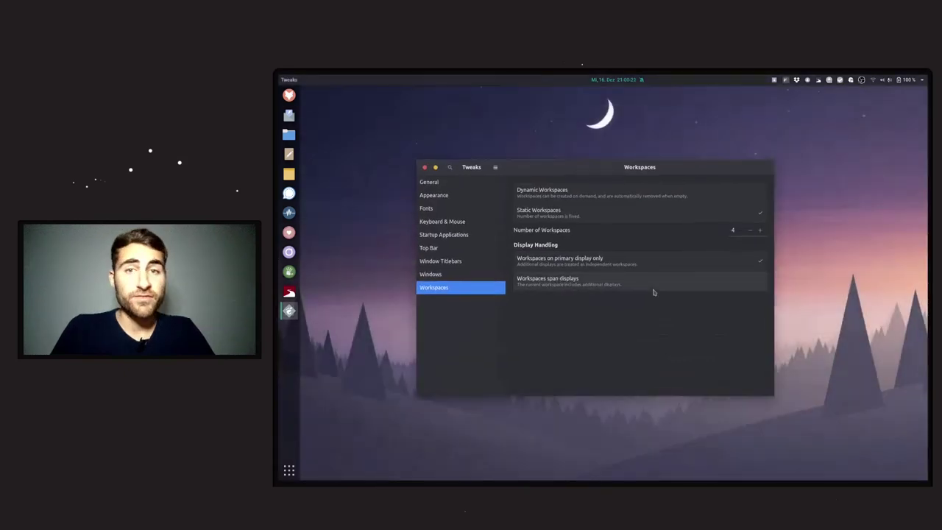
# - Raise the number of workspaces to 6, check them in the overview, and switch to an empty workspace
pyautogui.click(760, 230)
pyautogui.click(760, 231)
pyautogui.press('super')
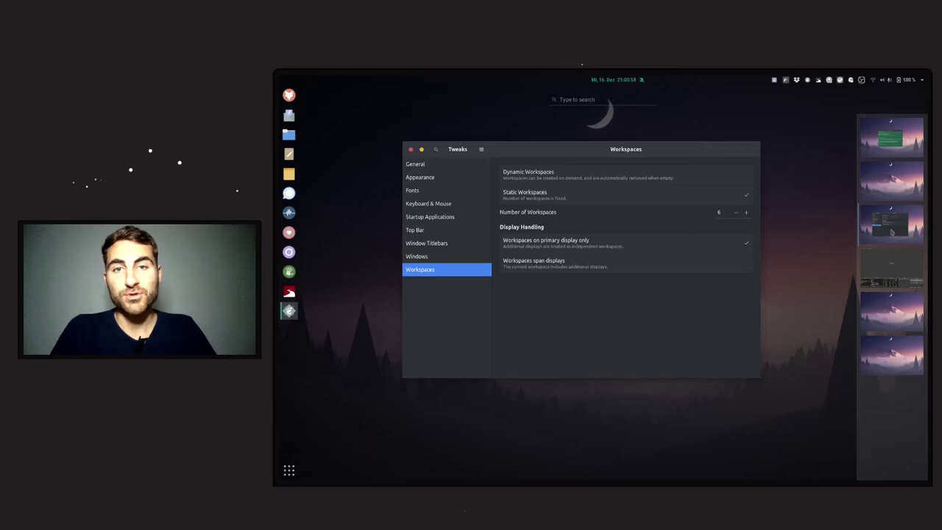
pyautogui.click(669, 331)
pyautogui.click(759, 230)
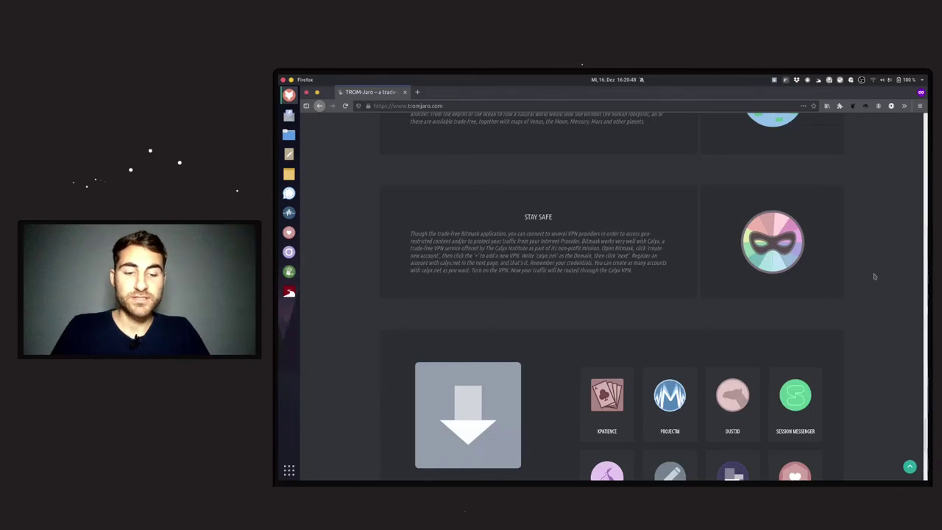
pyautogui.hotkey('ctrl', 'alt', 'Down')
# - Launch Bitmask VPN by searching 'bitmask' in the Activities overview
pyautogui.press('super')
pyautogui.write('bit')
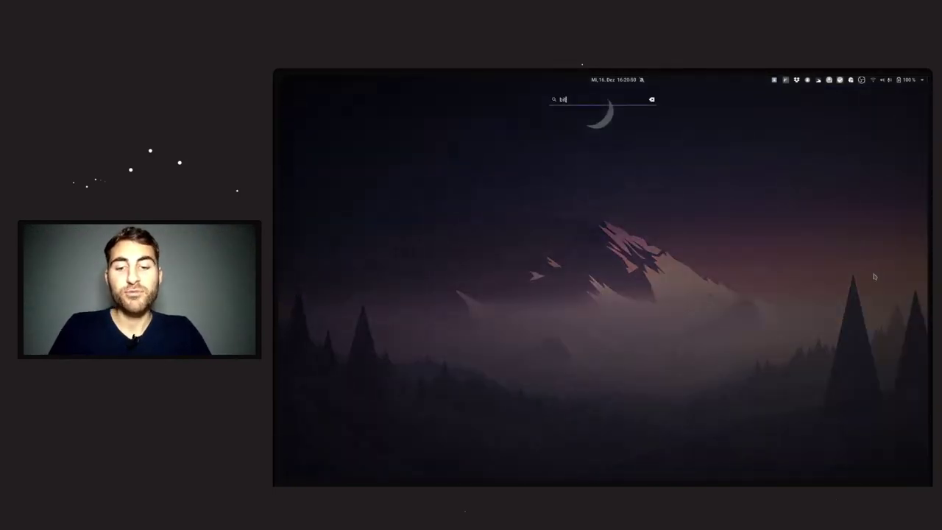
pyautogui.write('mask')
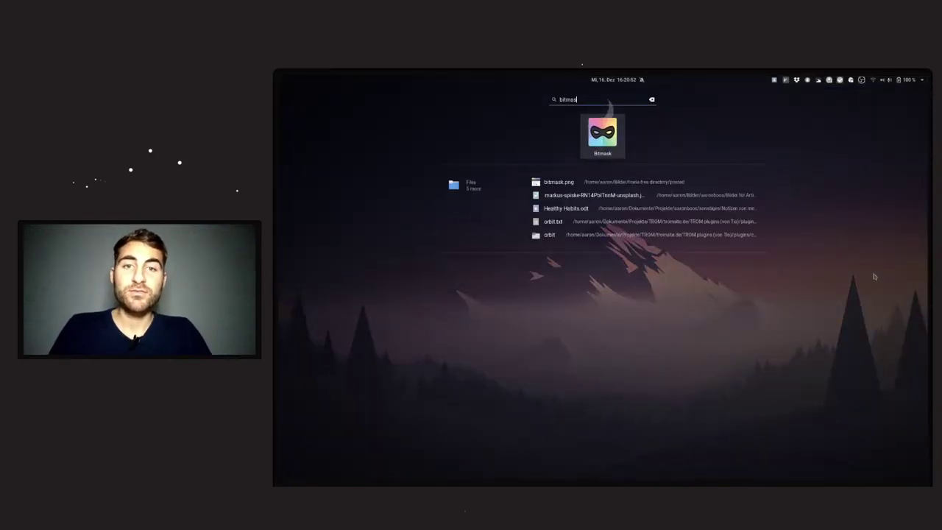
pyautogui.press('Return')
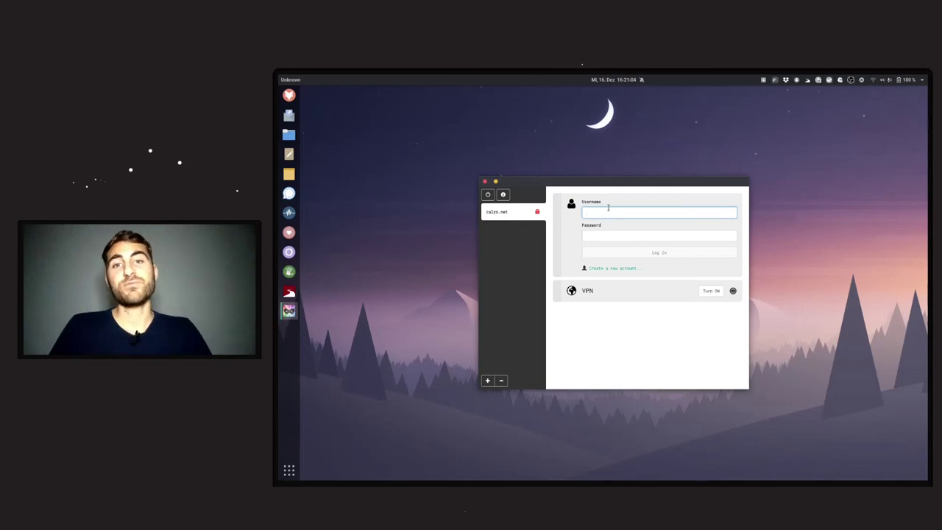
# - Start a new calyx.net account in Bitmask and enter the sign-up username, fixing a stray letter
pyautogui.click(611, 269)
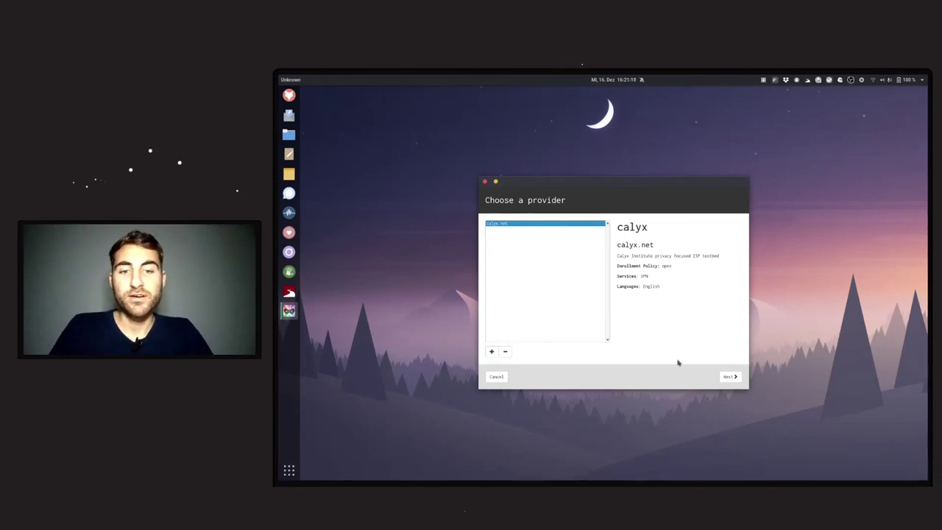
pyautogui.click(728, 376)
pyautogui.click(586, 251)
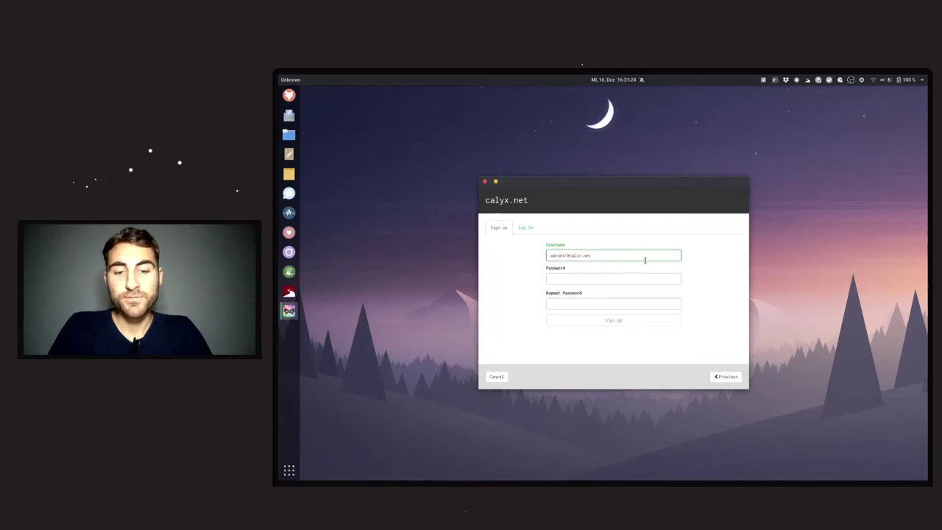
pyautogui.press('Left')
pyautogui.press('Left')
pyautogui.press('Left')
pyautogui.press('Left')
pyautogui.press('Left')
pyautogui.press('Left')
pyautogui.press('Left')
pyautogui.press('Left')
pyautogui.press('Left')
pyautogui.press('Left')
pyautogui.press('BackSpace')
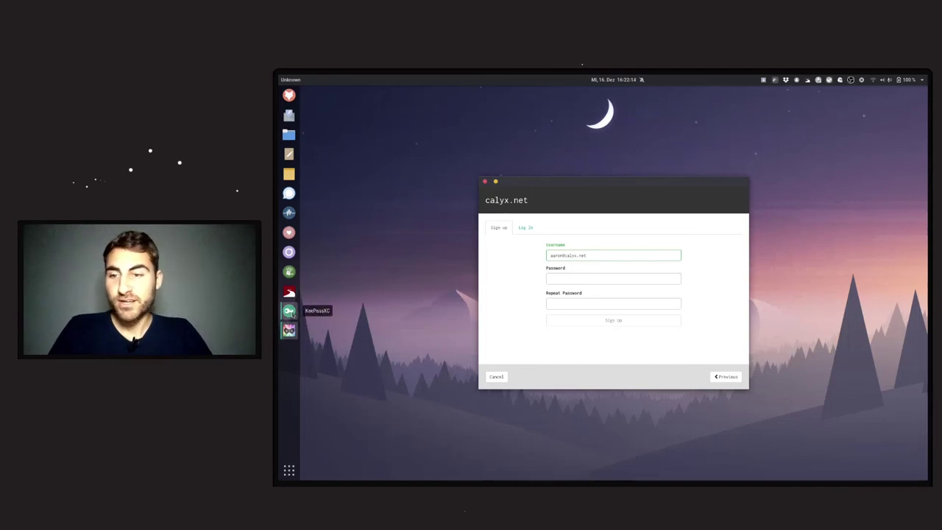
pyautogui.click(289, 310)
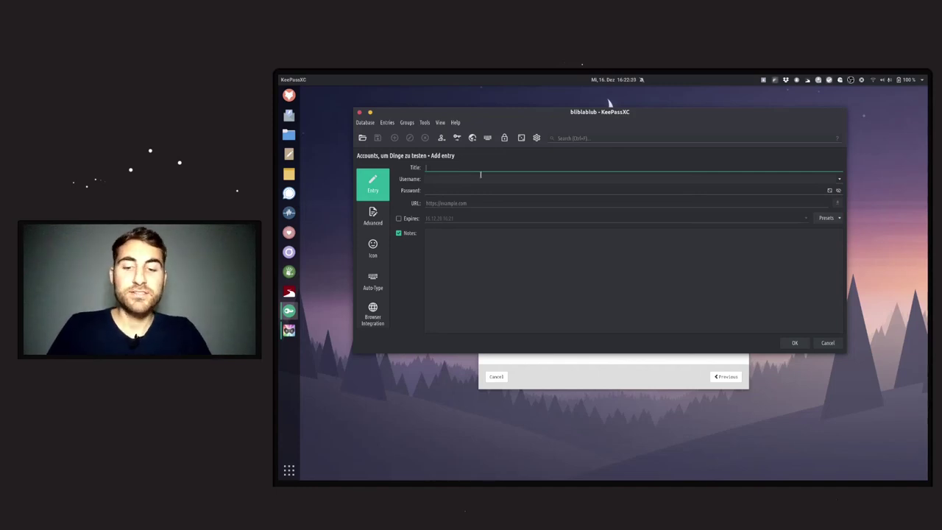
# - Title the new KeePassXC entry 'bitmask' and paste in the username copied from the Bitmask sign-up form
pyautogui.write('bitmex')
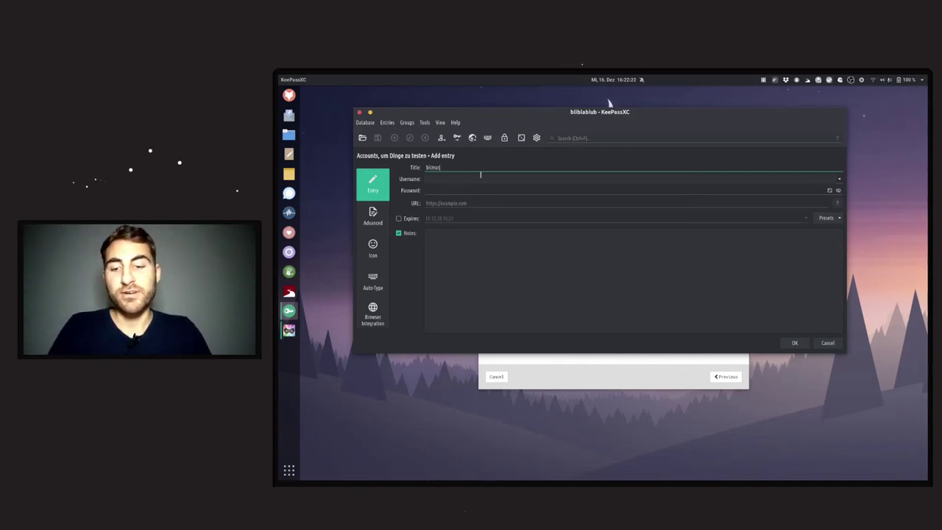
pyautogui.click(472, 179)
pyautogui.write('aaron')
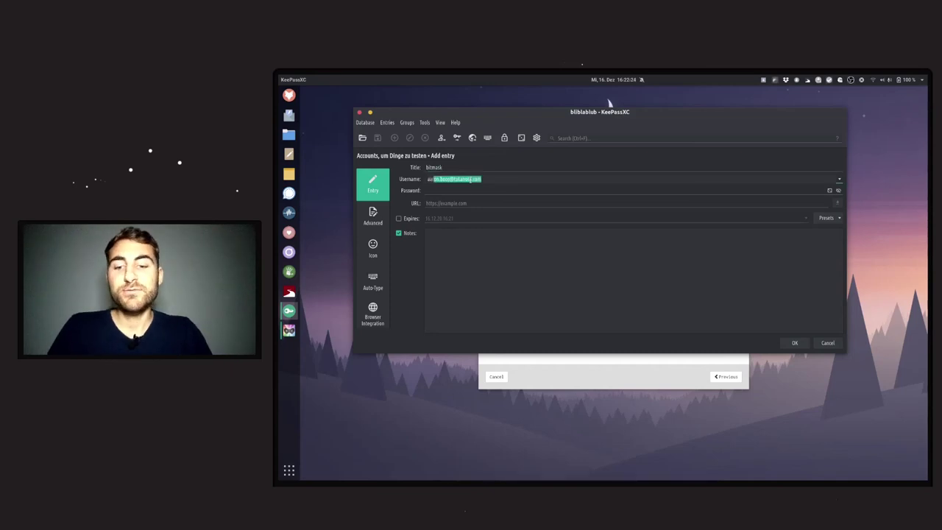
pyautogui.press('BackSpace')
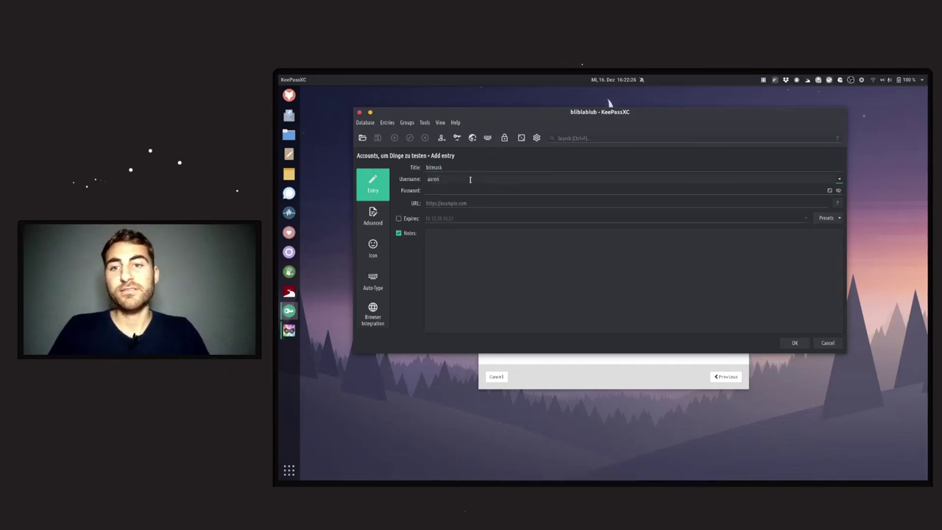
pyautogui.click(614, 372)
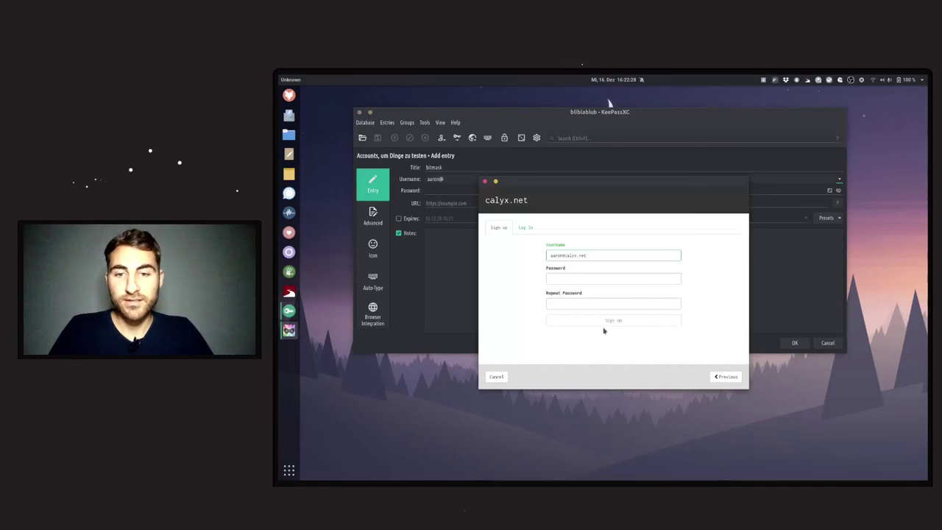
pyautogui.tripleClick(593, 254)
pyautogui.hotkey('ctrl', 'c')
pyautogui.click(474, 188)
pyautogui.hotkey('ctrl', 'v')
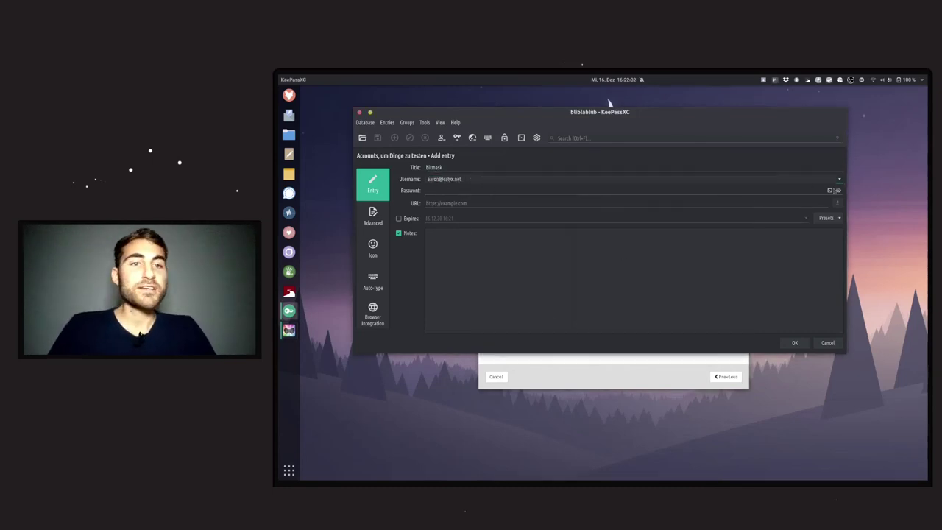
# - Generate a 30-character password with special characters, apply it to the entry and show it in plain text
pyautogui.click(830, 192)
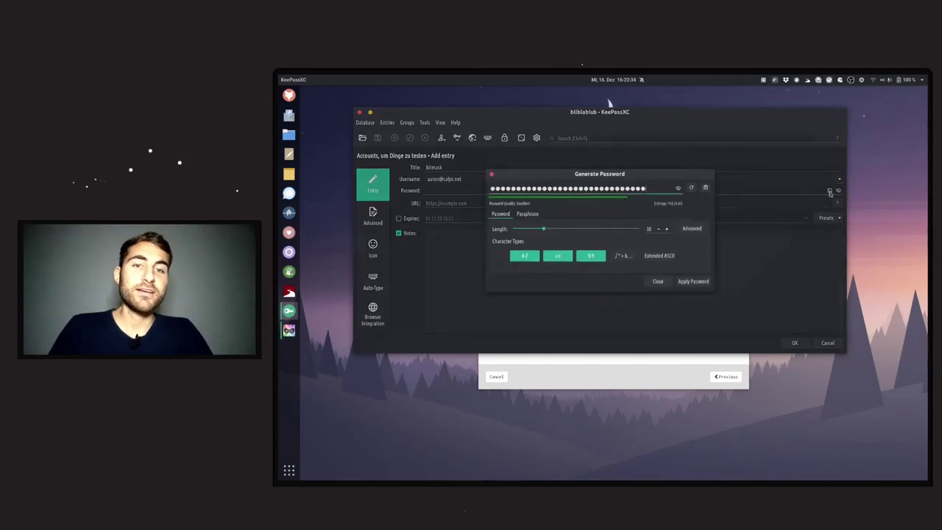
pyautogui.click(678, 190)
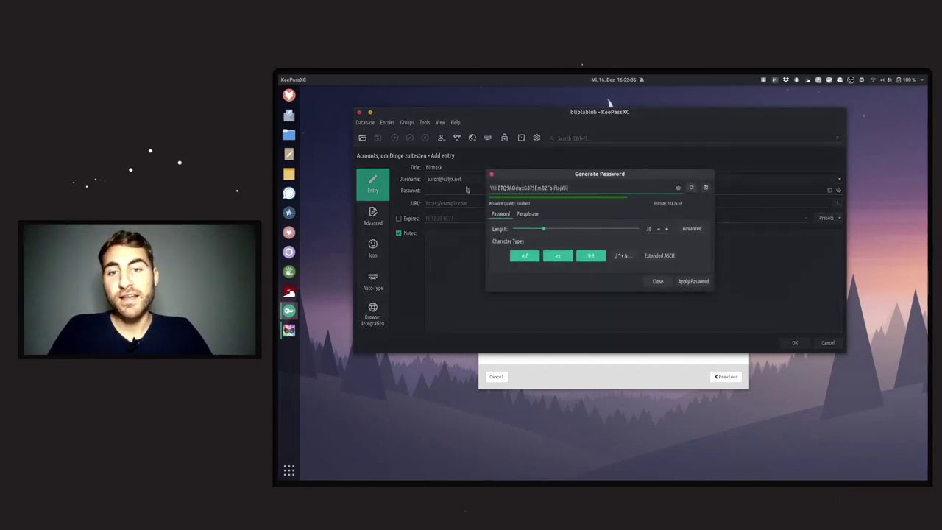
pyautogui.click(625, 255)
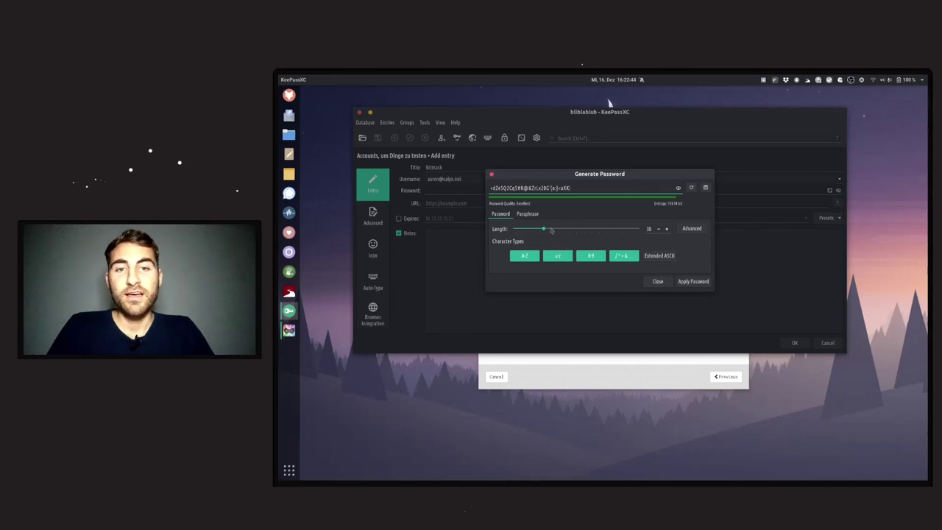
pyautogui.moveTo(545, 231); pyautogui.dragTo(543, 231)
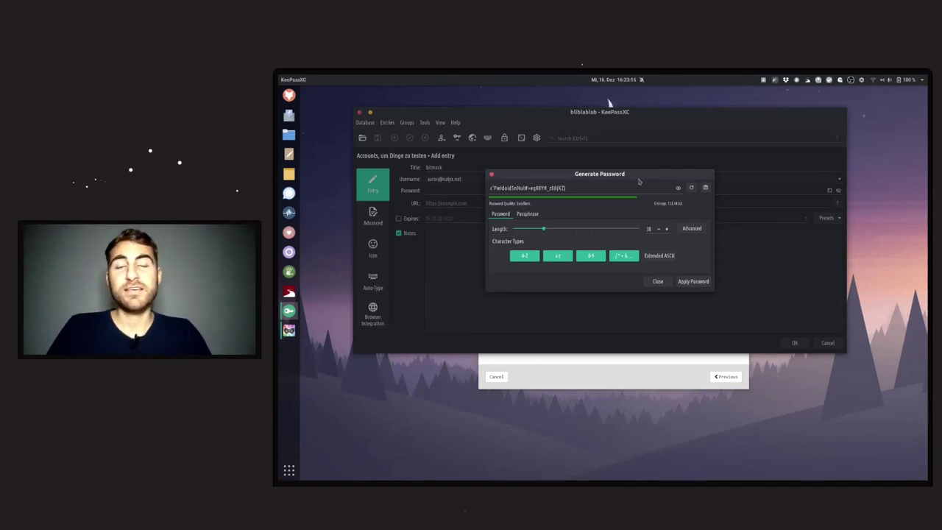
pyautogui.click(693, 281)
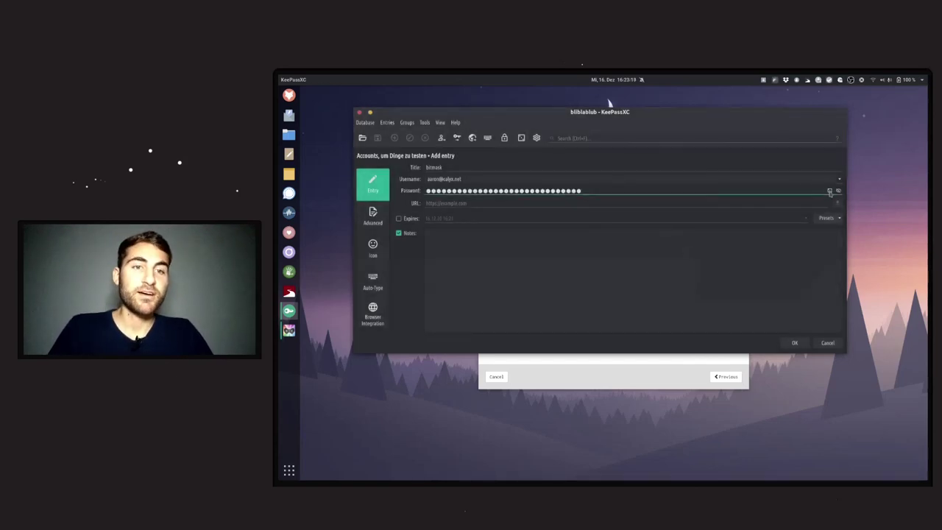
pyautogui.doubleClick(803, 190)
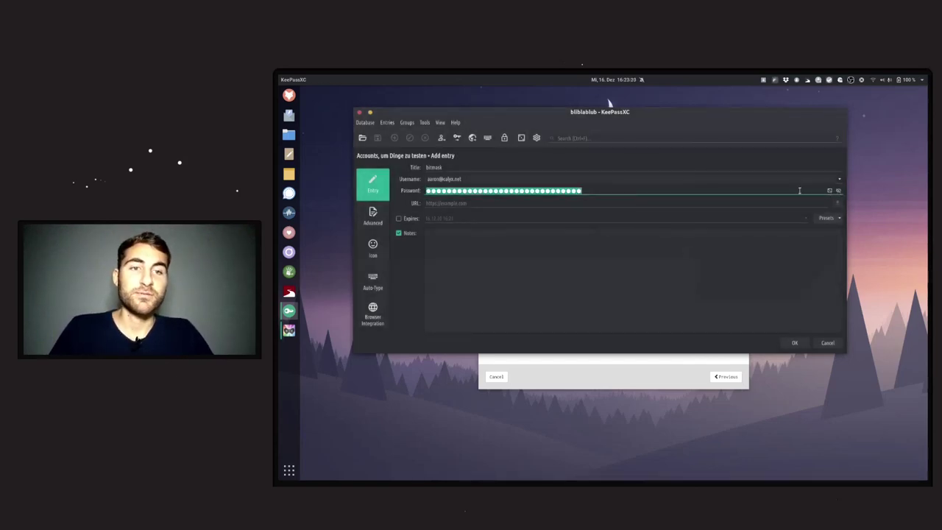
pyautogui.click(839, 190)
pyautogui.hotkey('alt', 'Tab')
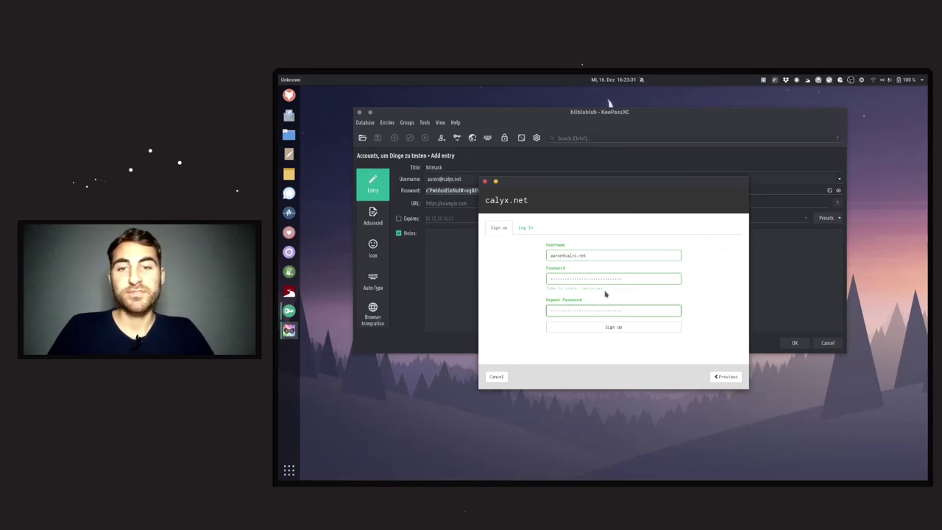
# - Submit the sign-up, then append '123456' to the already-taken username and resubmit
pyautogui.click(625, 329)
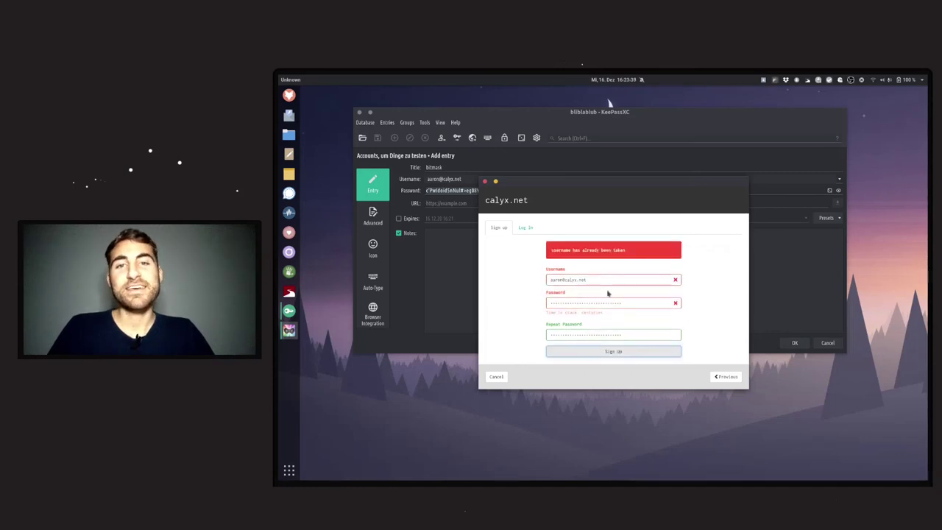
pyautogui.click(562, 279)
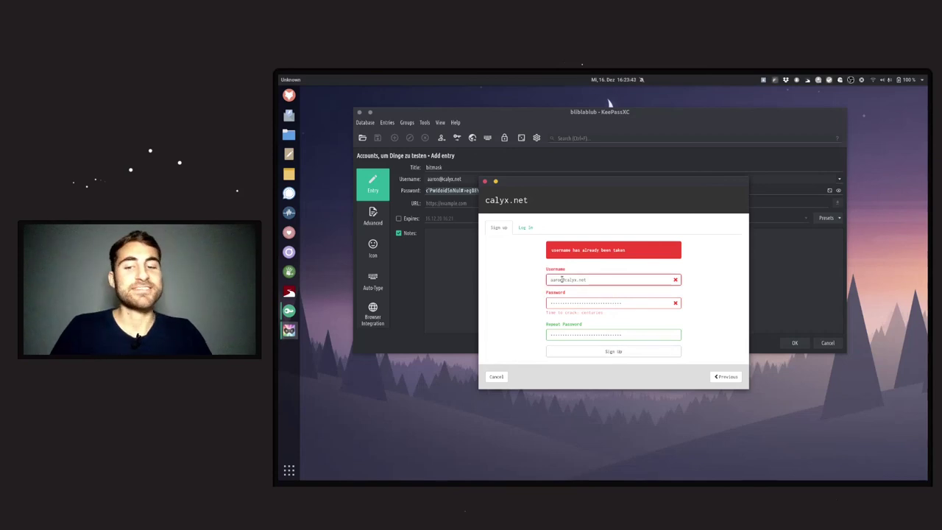
pyautogui.write('123456')
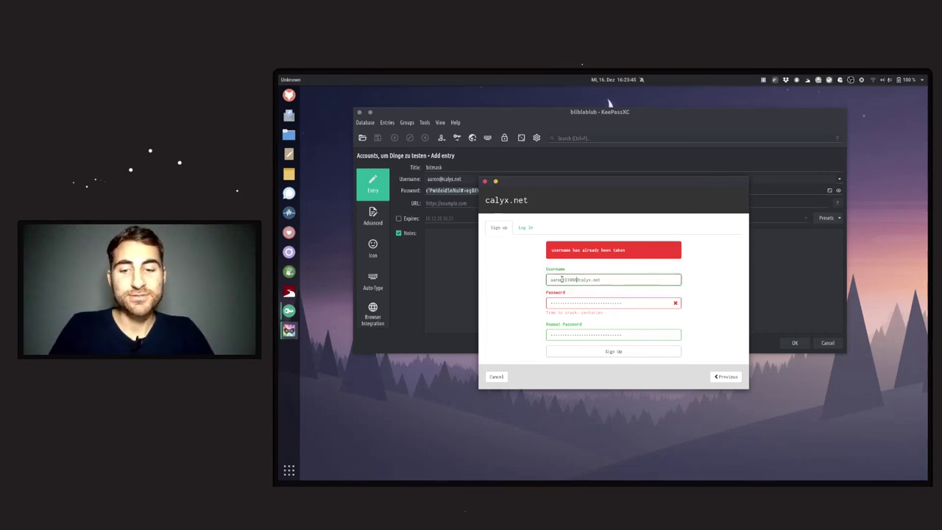
pyautogui.click(614, 351)
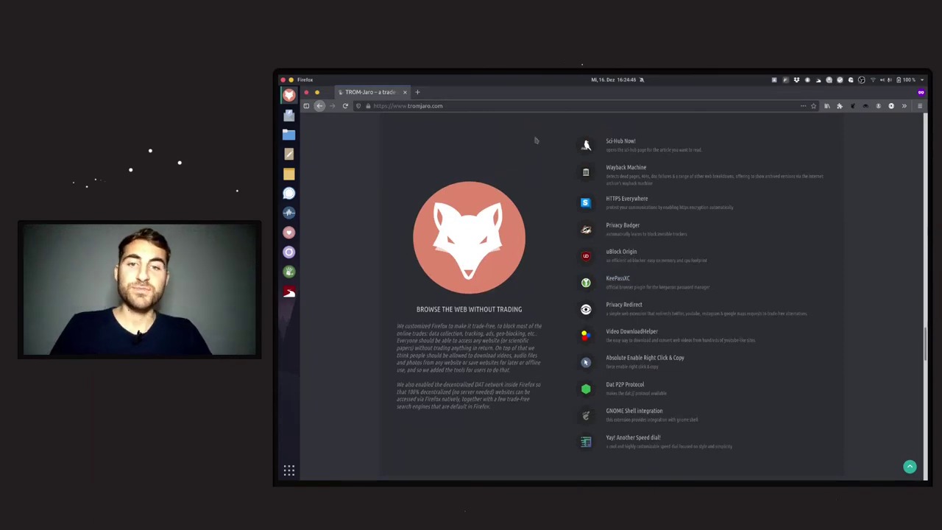
pyautogui.click(840, 106)
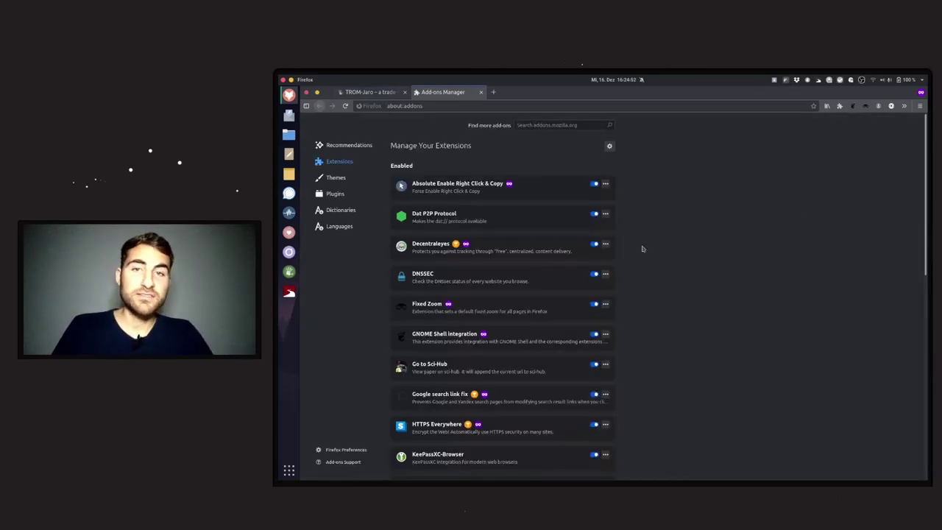
pyautogui.scroll(-5, 642, 249)
pyautogui.scroll(-2, 642, 249)
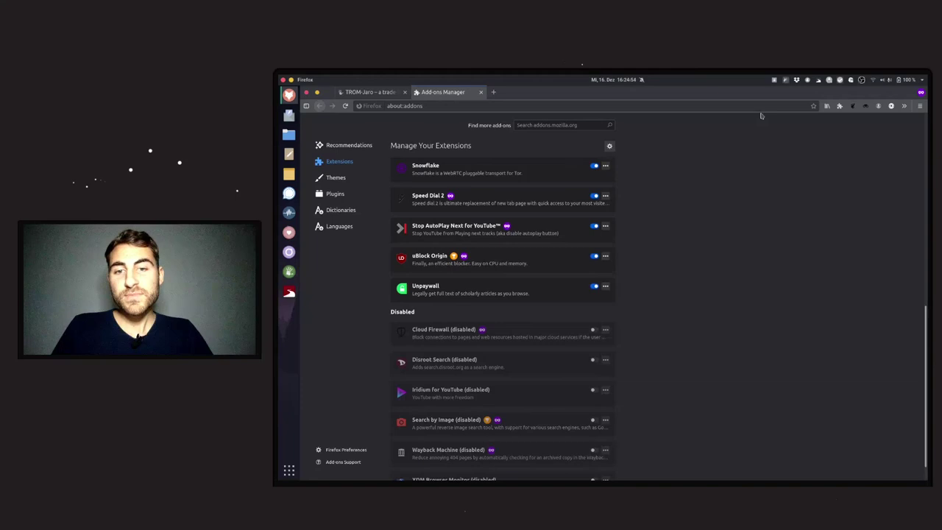
pyautogui.scroll(-1, 711, 333)
pyautogui.scroll(5, 712, 333)
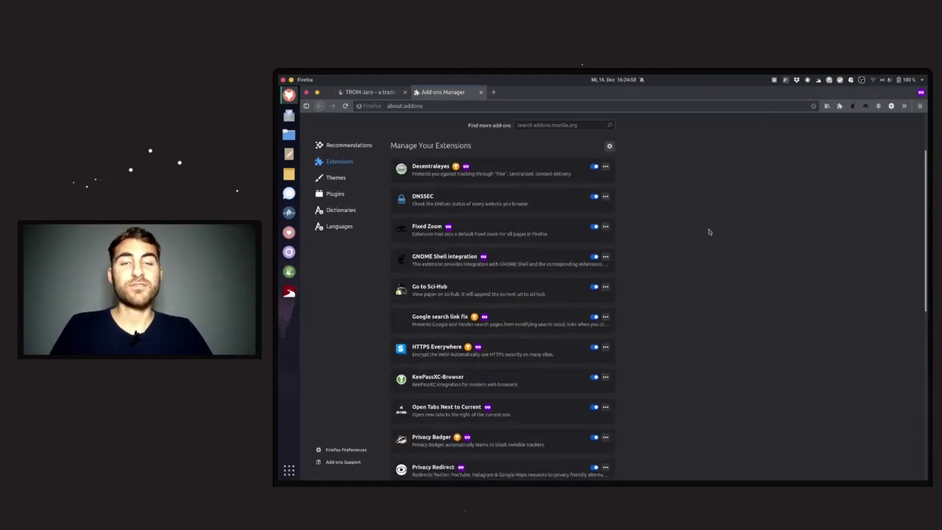
pyautogui.scroll(2, 709, 231)
pyautogui.scroll(-3, 683, 242)
pyautogui.scroll(-3, 683, 241)
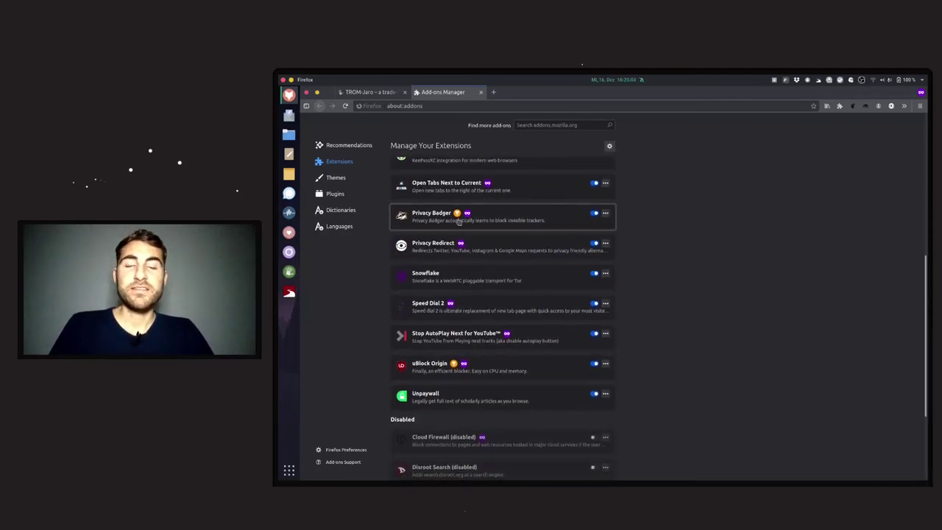
pyautogui.click(904, 106)
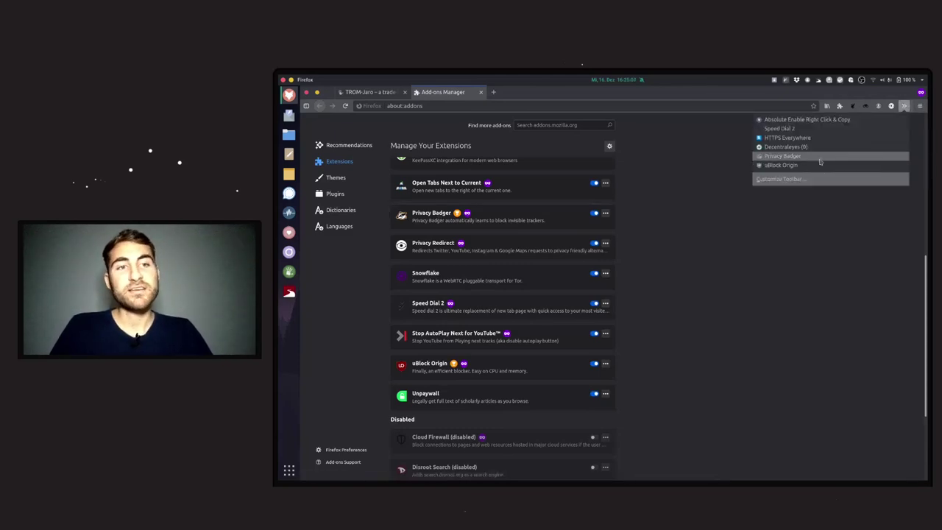
pyautogui.click(765, 272)
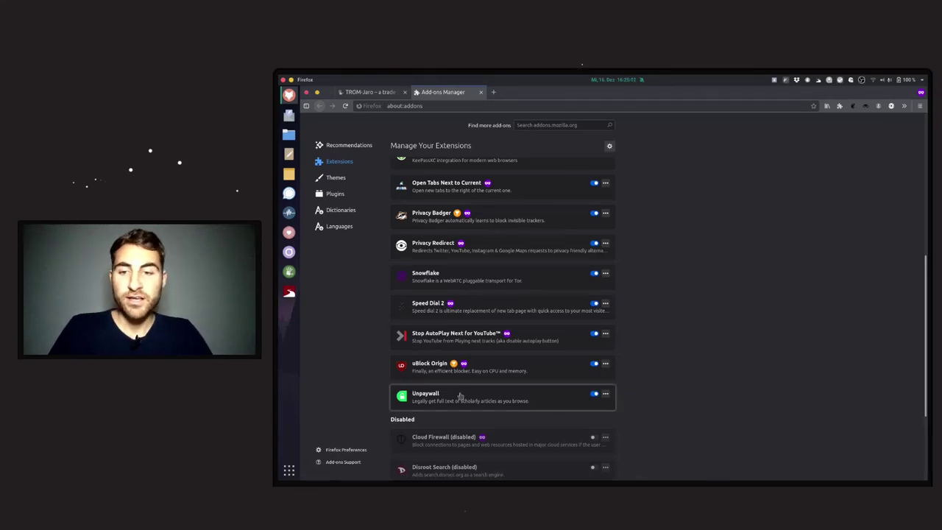
pyautogui.scroll(-2, 711, 362)
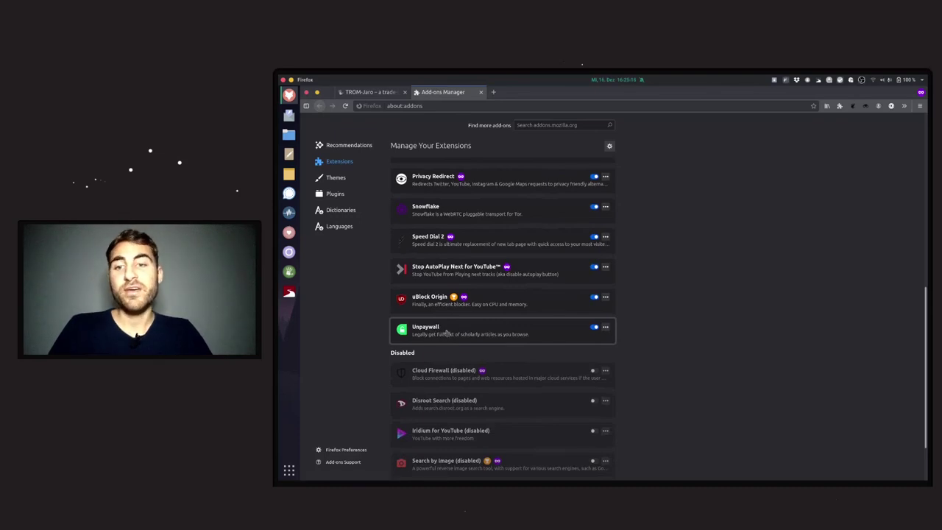
pyautogui.scroll(3, 704, 274)
pyautogui.scroll(4, 705, 273)
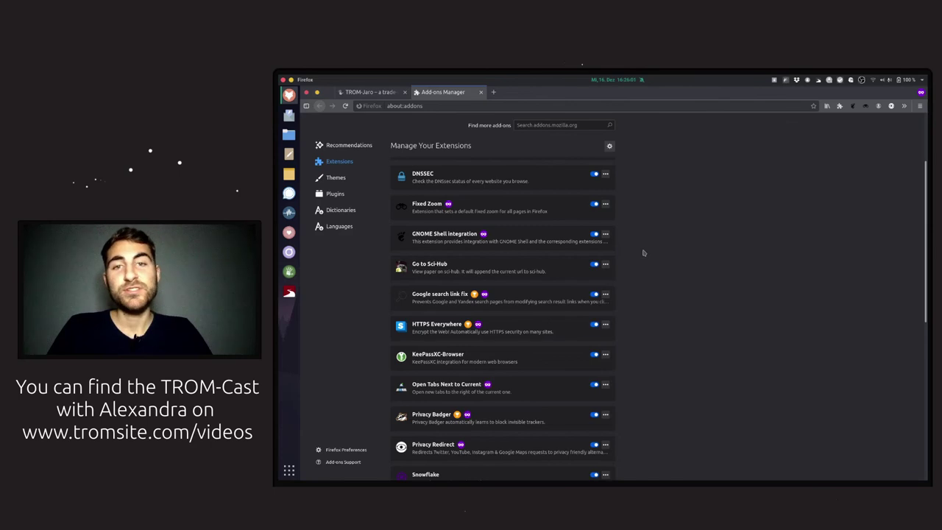
pyautogui.scroll(-2, 642, 254)
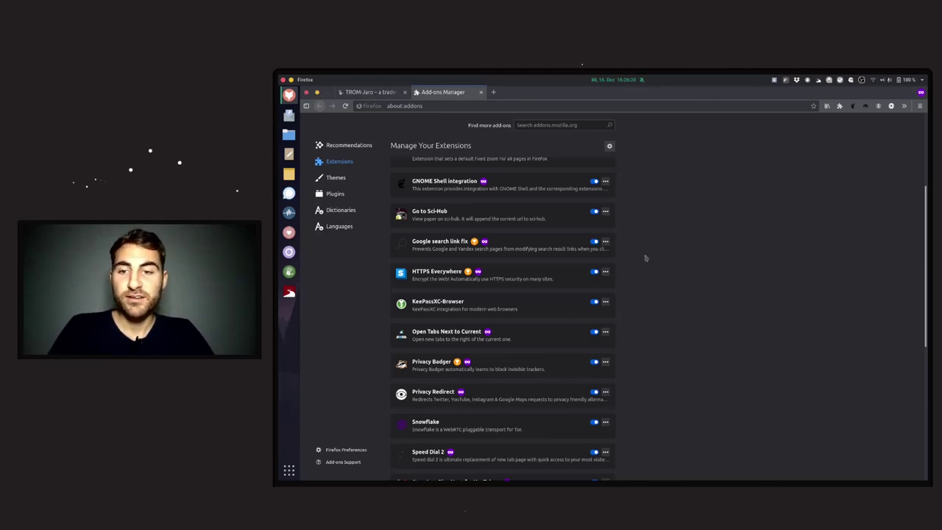
pyautogui.scroll(-1, 646, 258)
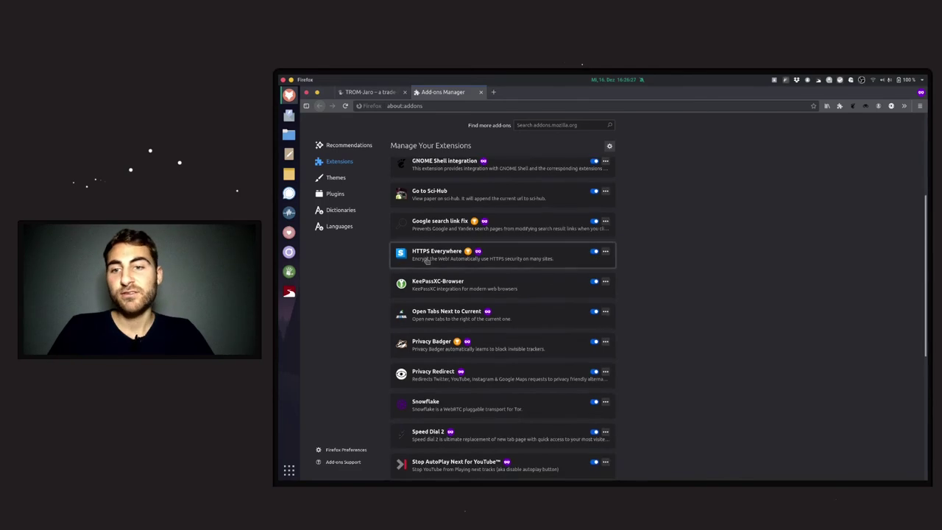
pyautogui.scroll(5, 666, 249)
pyautogui.scroll(-5, 667, 248)
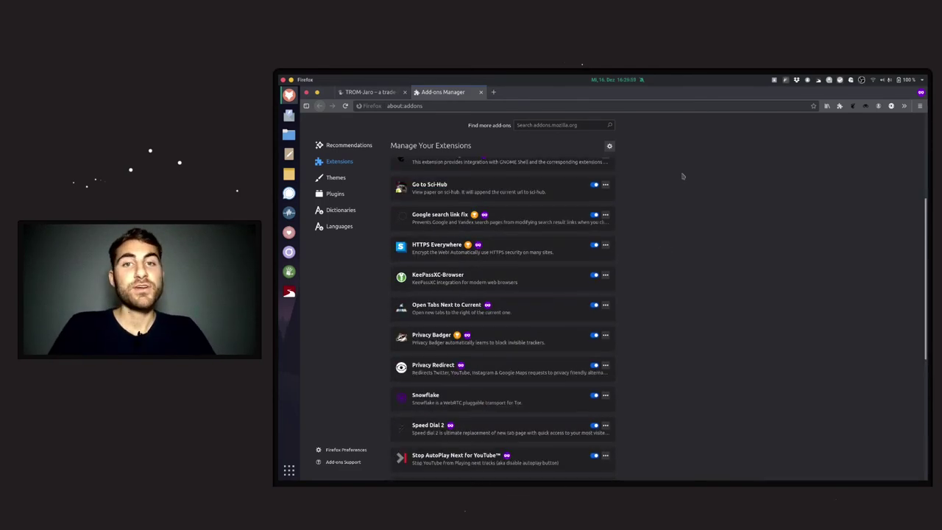
pyautogui.click(579, 124)
pyautogui.write('adblo')
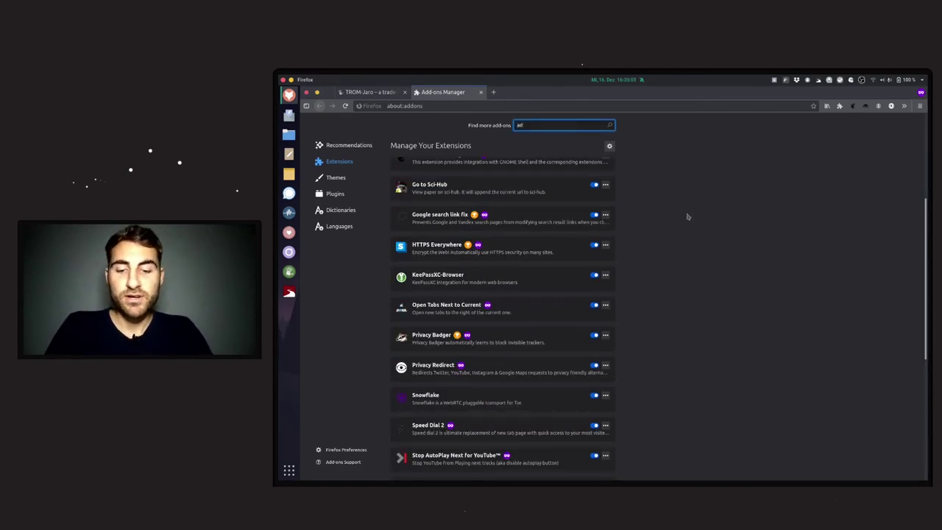
pyautogui.write('cker')
pyautogui.press('Return')
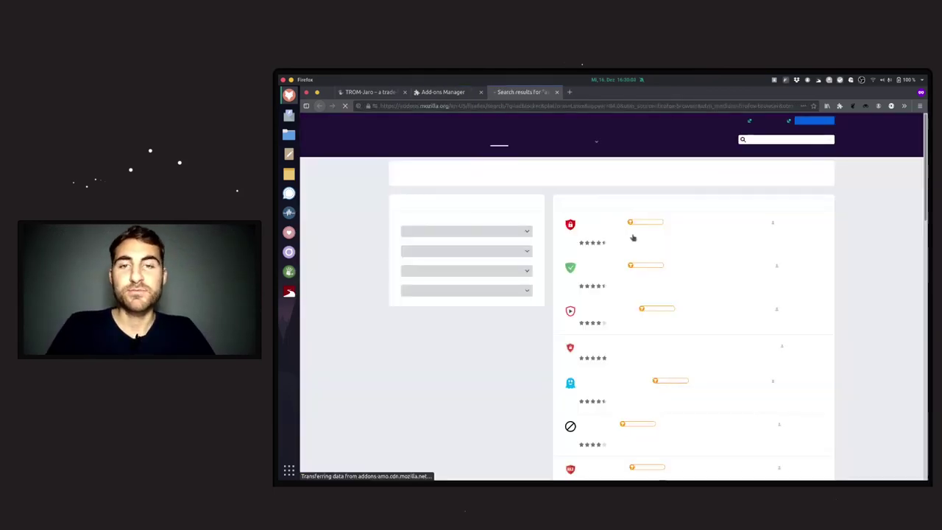
pyautogui.scroll(-5, 699, 250)
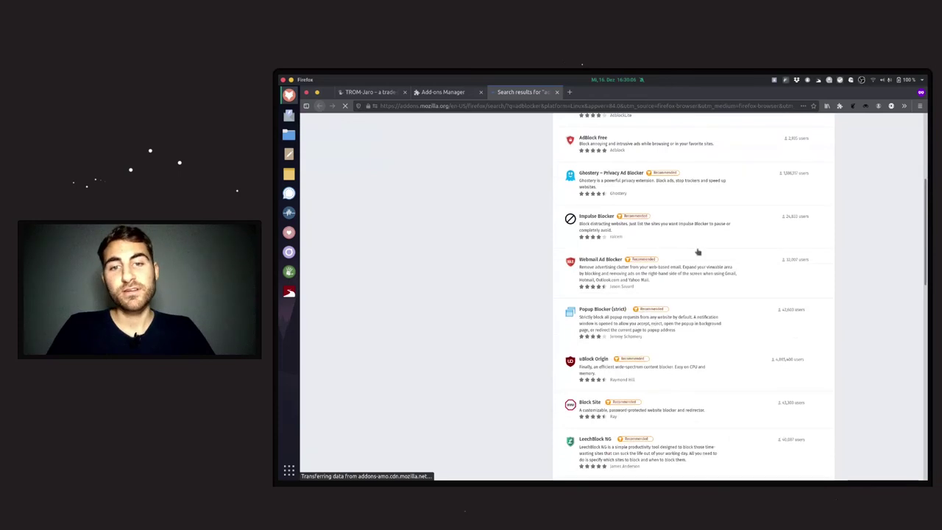
pyautogui.scroll(-5, 641, 254)
pyautogui.scroll(10, 641, 254)
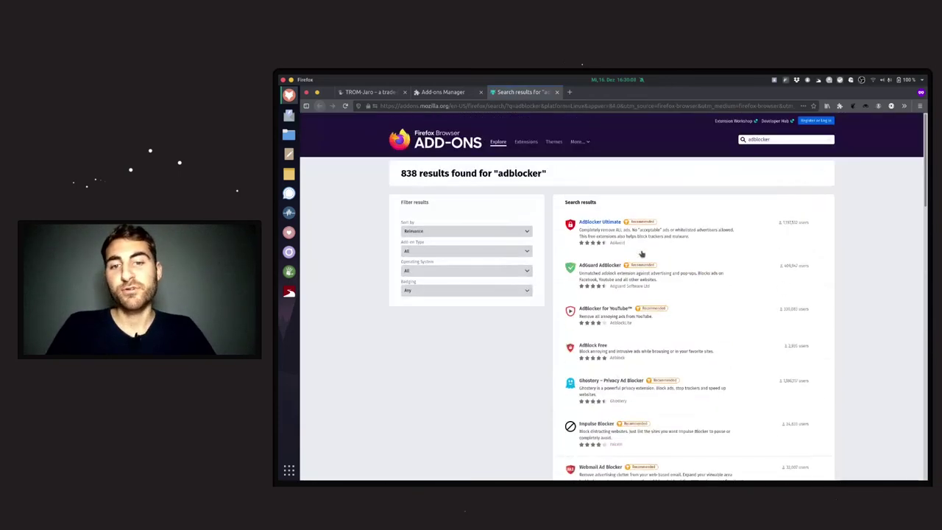
pyautogui.hotkey('ctrl', 'w')
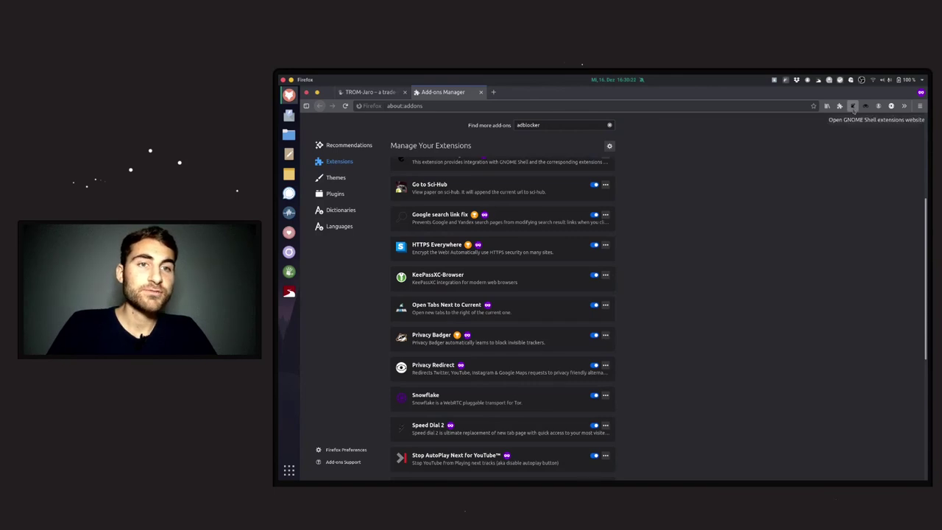
pyautogui.click(852, 106)
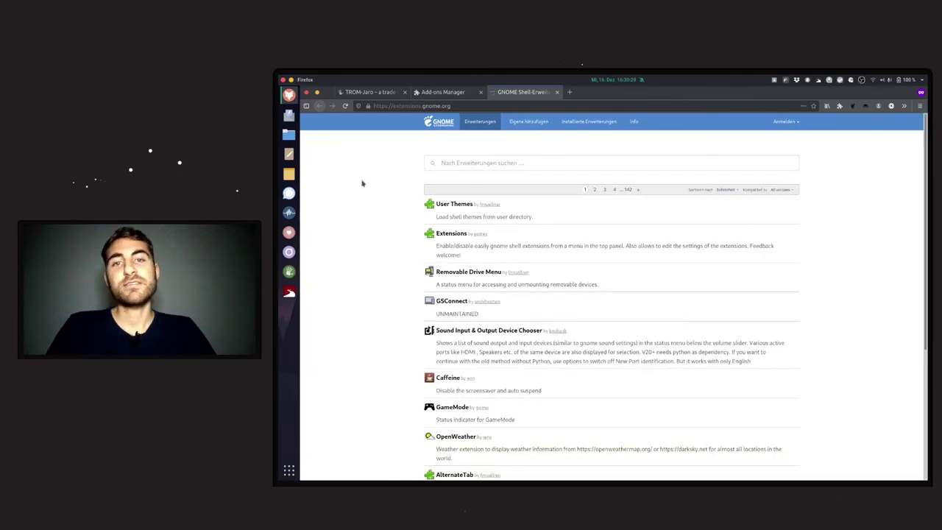
# - Review the installed GNOME extensions list, closing the Add-ons Manager tab and then the extensions tab
pyautogui.click(591, 123)
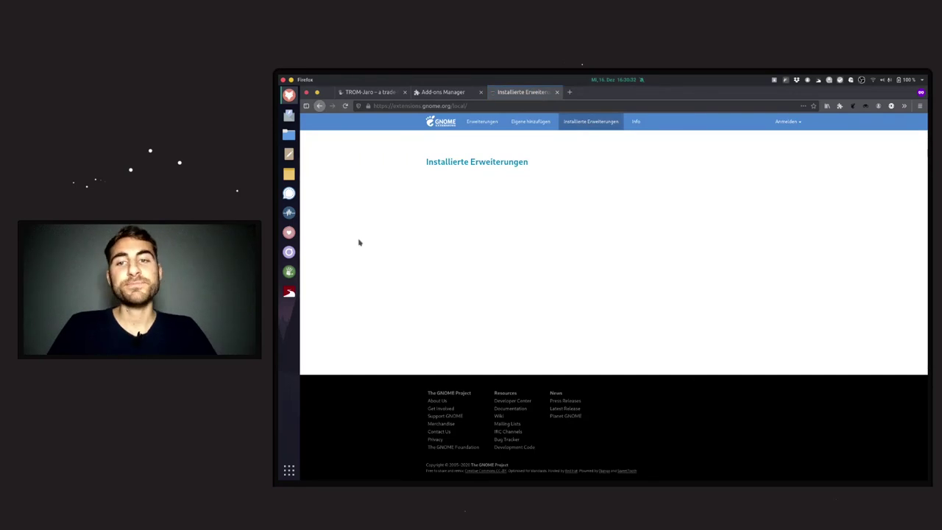
pyautogui.click(480, 92)
pyautogui.scroll(-5, 373, 223)
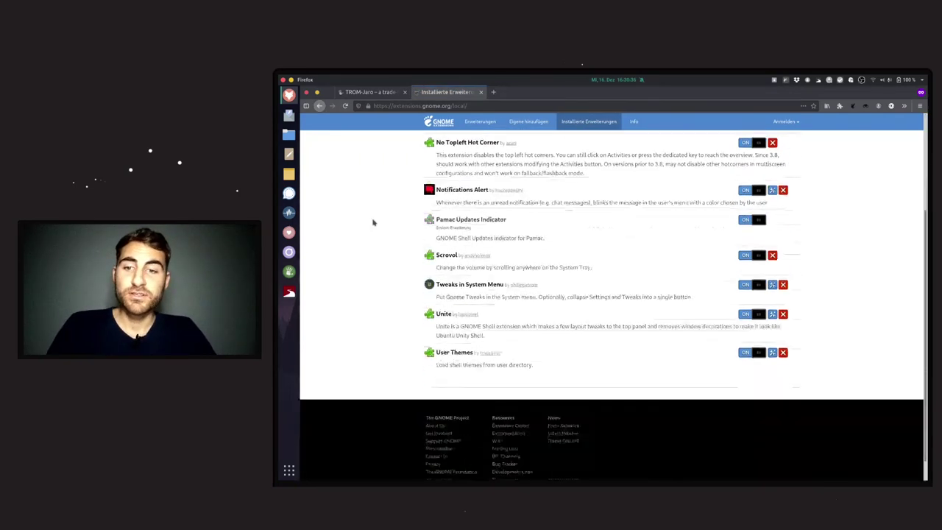
pyautogui.scroll(3, 374, 222)
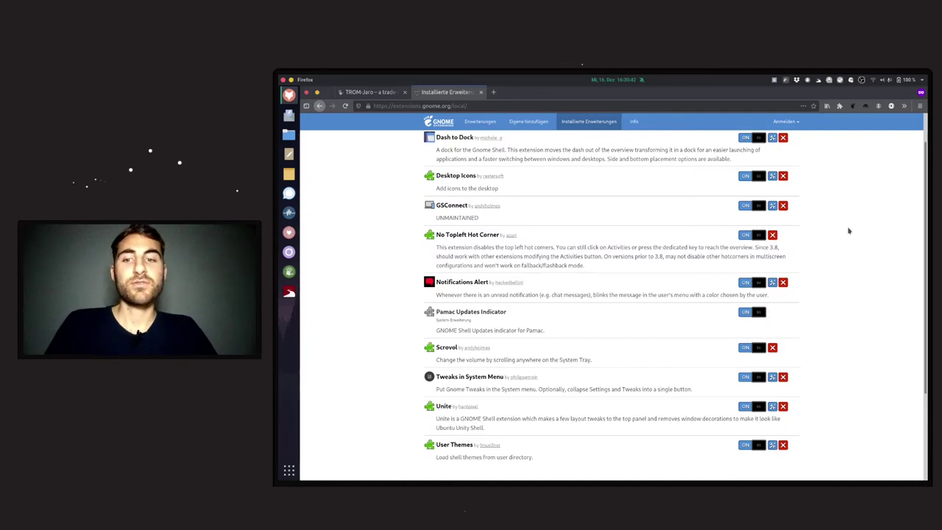
pyautogui.scroll(1, 848, 231)
pyautogui.scroll(-4, 849, 231)
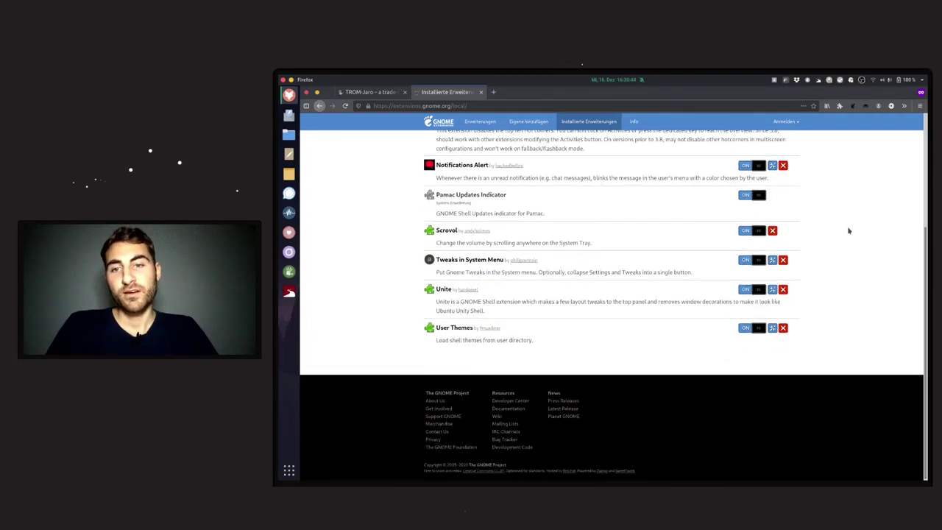
pyautogui.scroll(4, 849, 231)
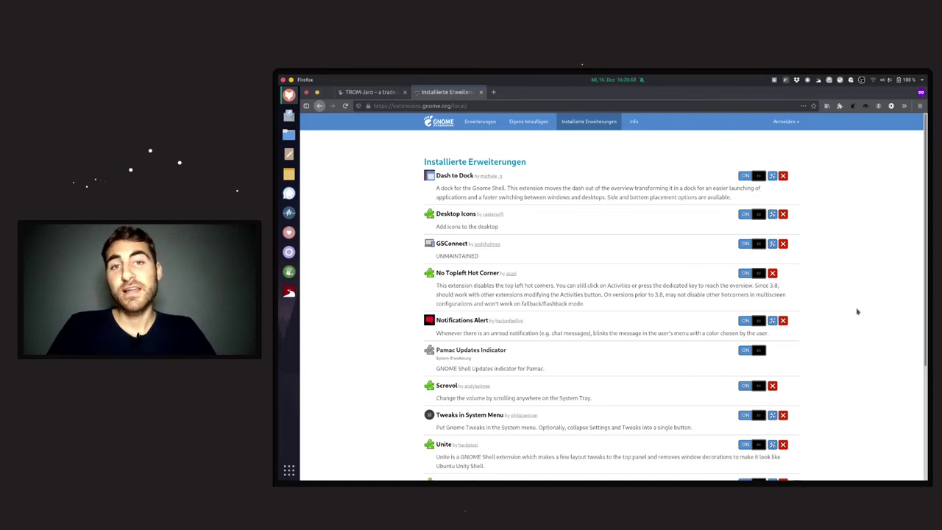
pyautogui.scroll(-3, 857, 312)
pyautogui.scroll(-1, 857, 311)
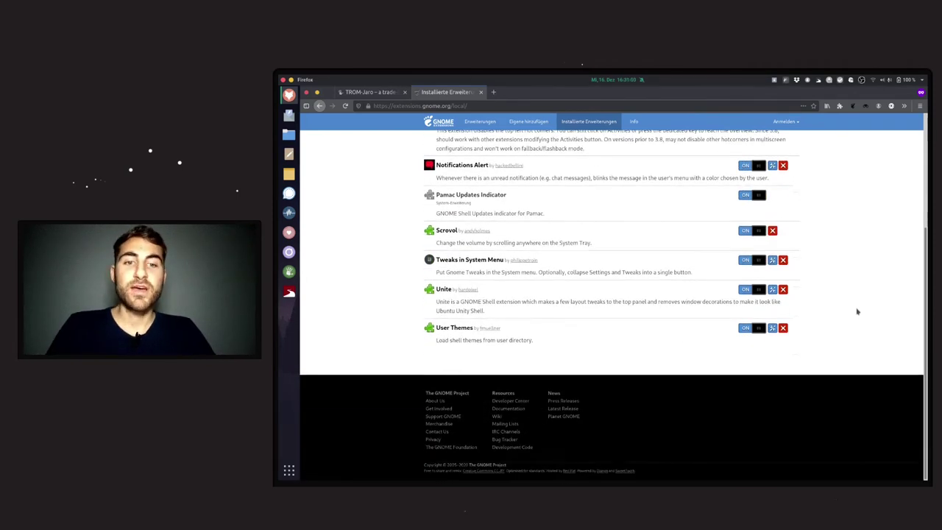
pyautogui.scroll(4, 857, 311)
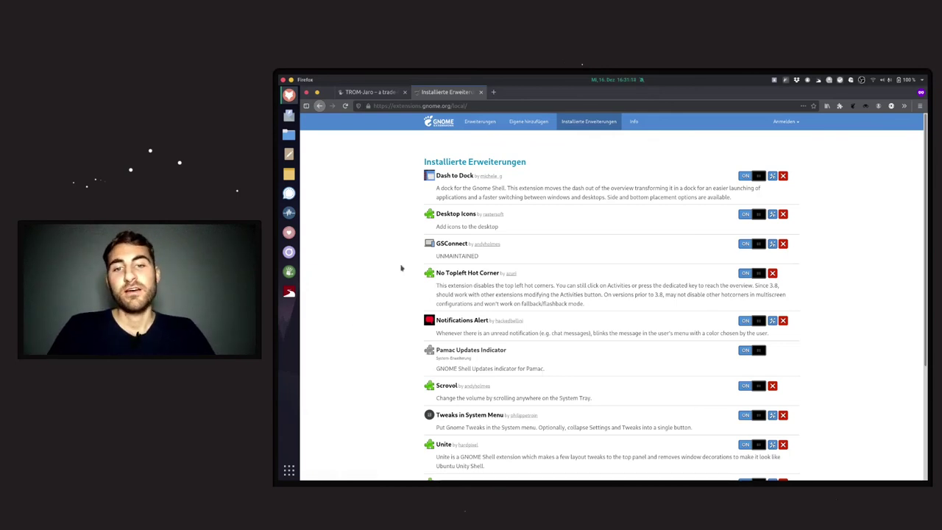
pyautogui.scroll(-4, 402, 267)
pyautogui.scroll(4, 402, 267)
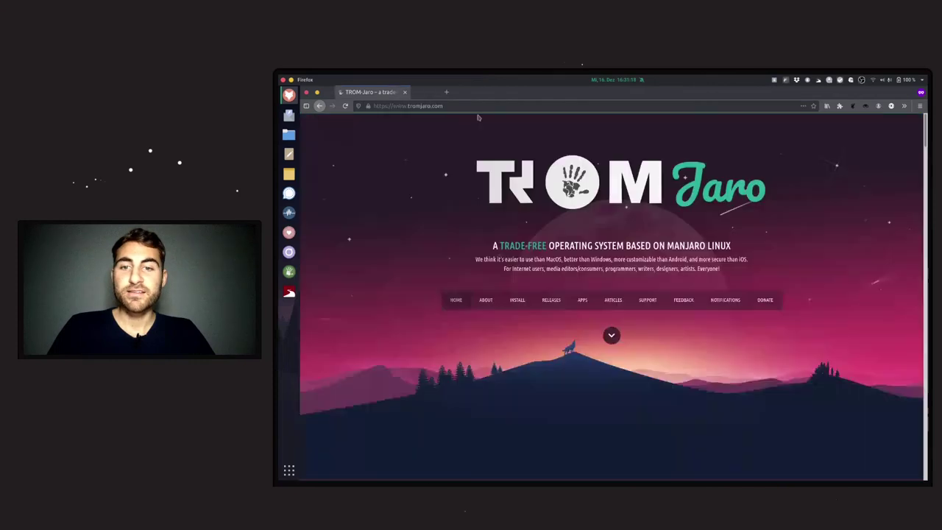
pyautogui.click(481, 92)
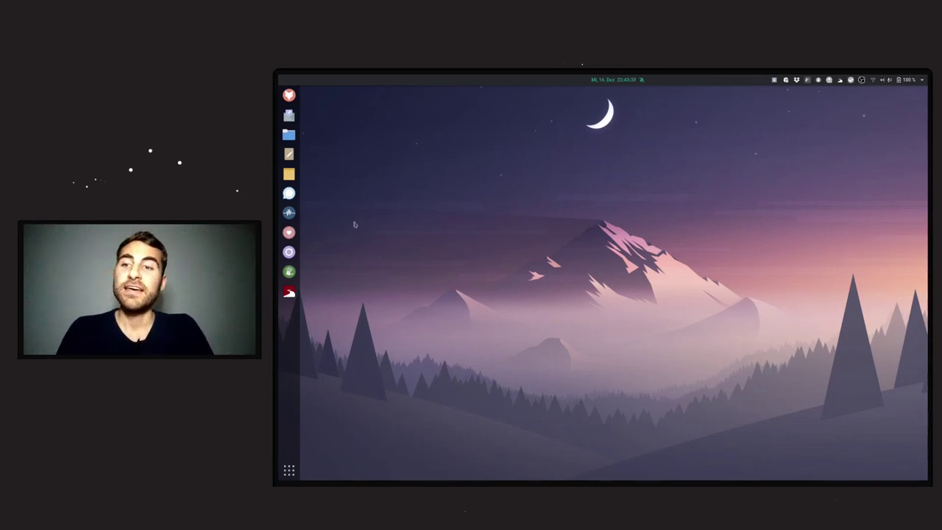
# - Open Signal's package details from its dock icon, mark it for removal, and close Add/Remove Software
pyautogui.rightClick(289, 193)
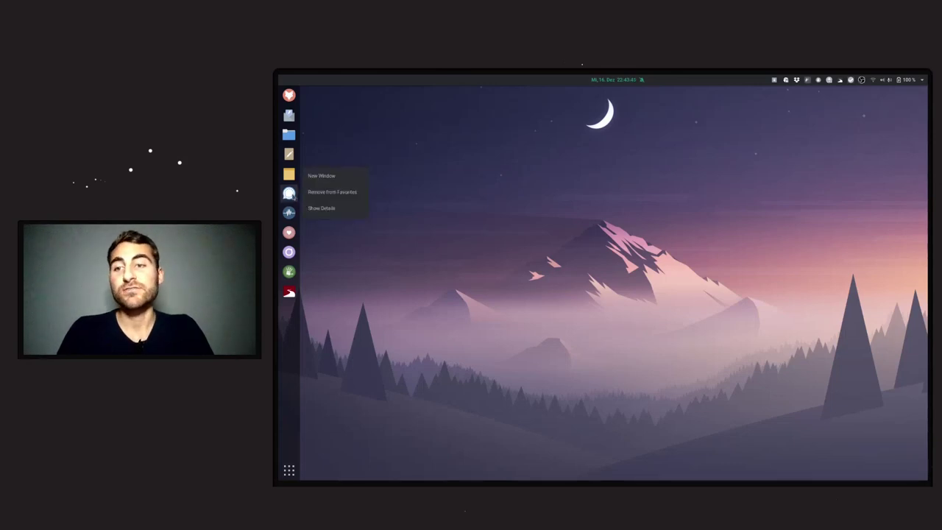
pyautogui.click(332, 210)
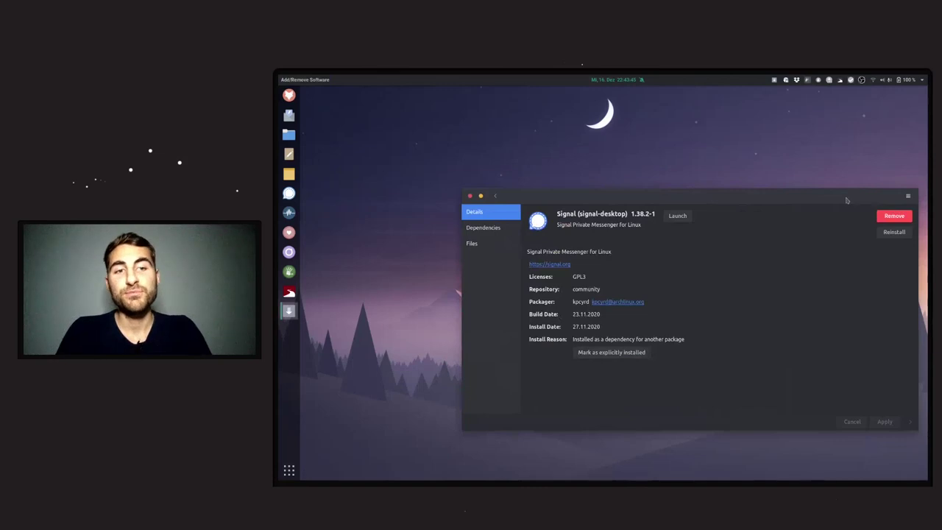
pyautogui.click(836, 186)
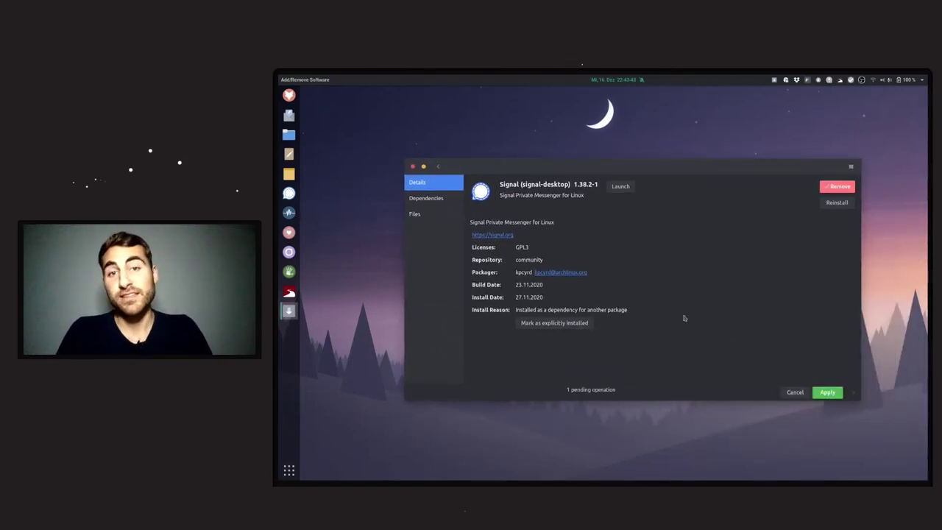
pyautogui.click(413, 166)
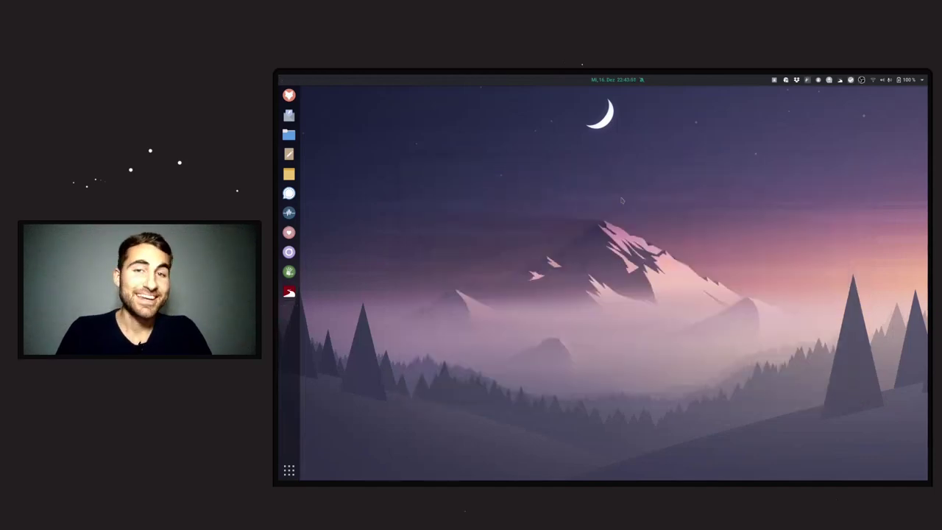